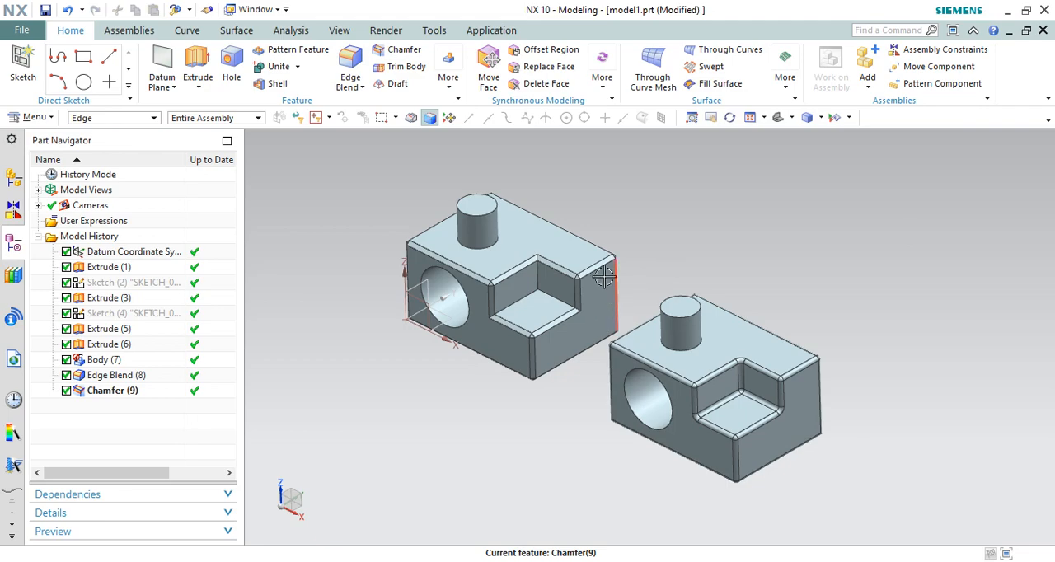
# Compare the chamfered edges of the block at the origin with the rounded edges of the second block
pyautogui.scroll(2, 511, 232)
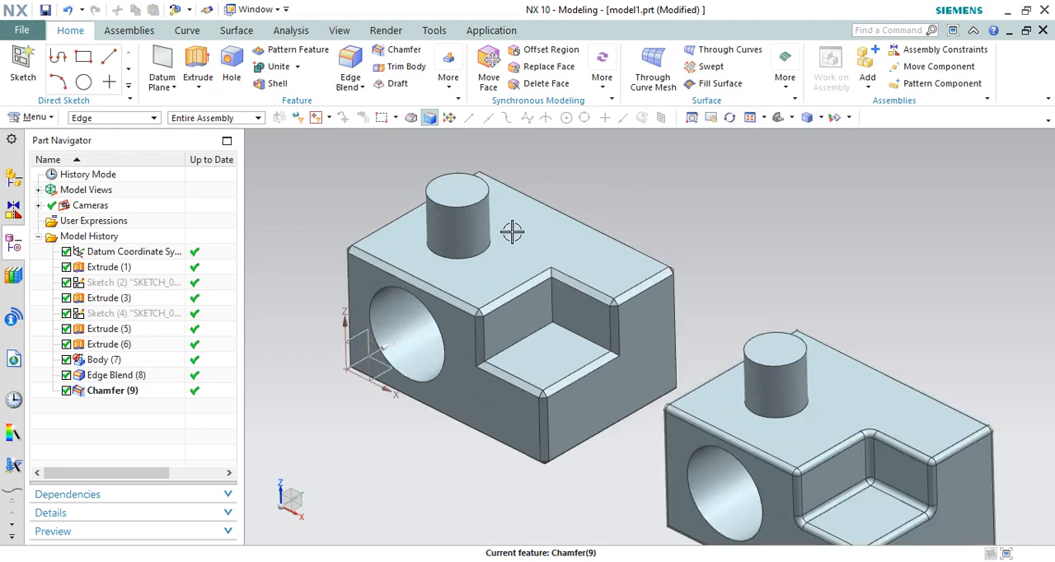
pyautogui.scroll(-1, 657, 325)
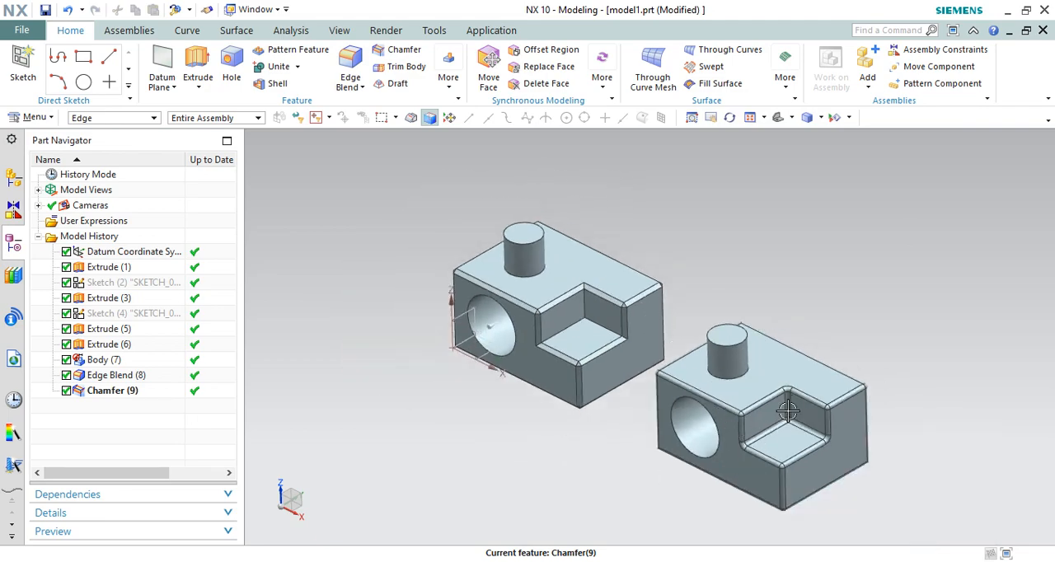
pyautogui.scroll(5, 737, 424)
pyautogui.scroll(-2, 627, 334)
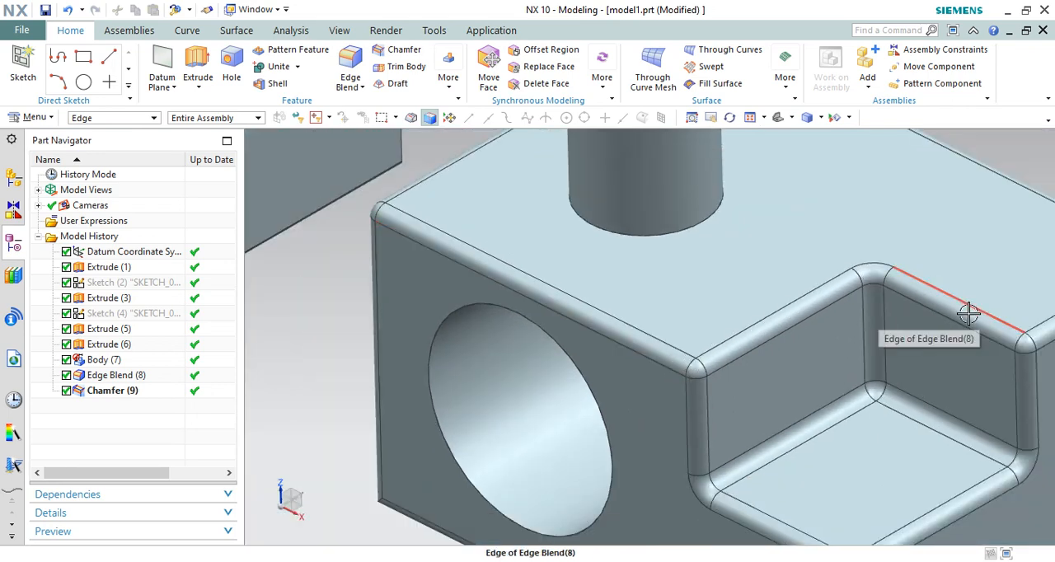
pyautogui.scroll(-1, 848, 308)
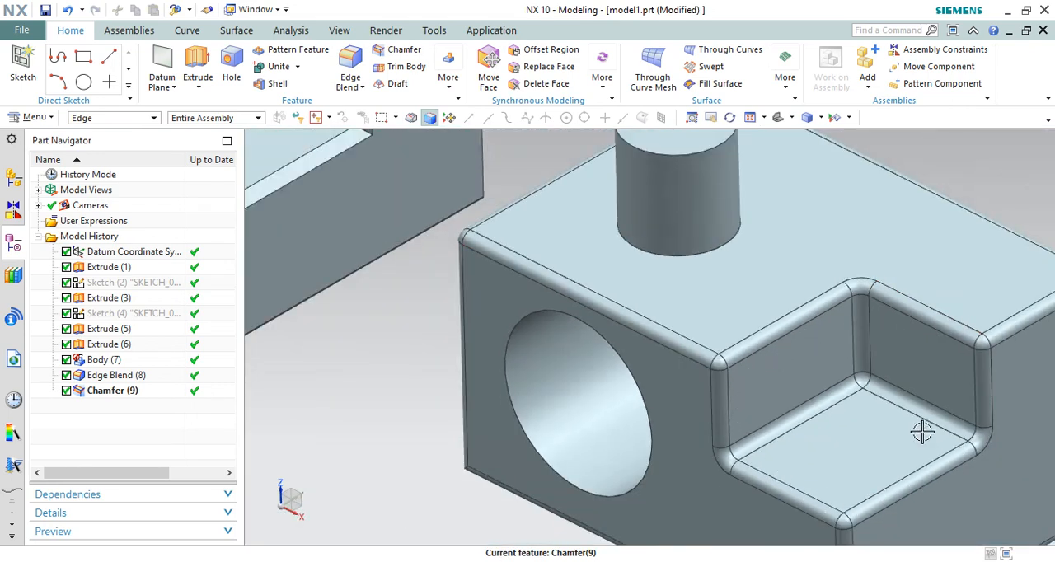
pyautogui.scroll(-1, 763, 375)
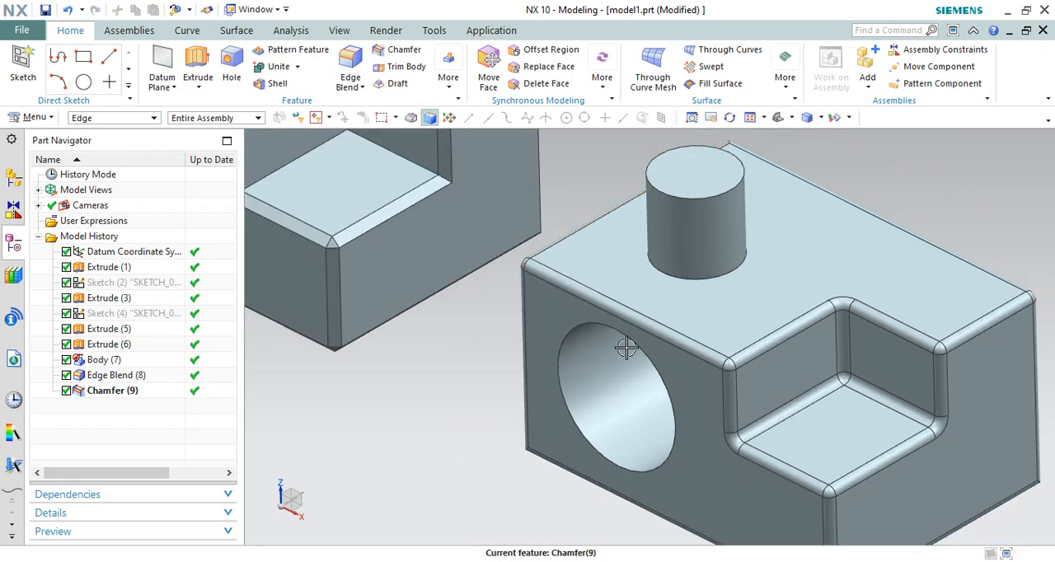
pyautogui.scroll(-2, 753, 453)
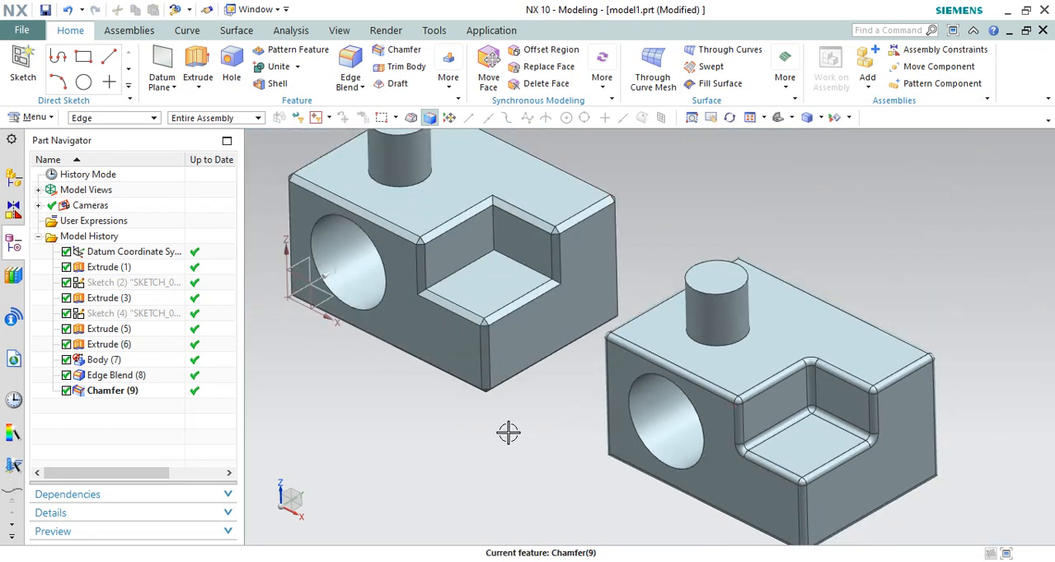
pyautogui.scroll(2, 431, 343)
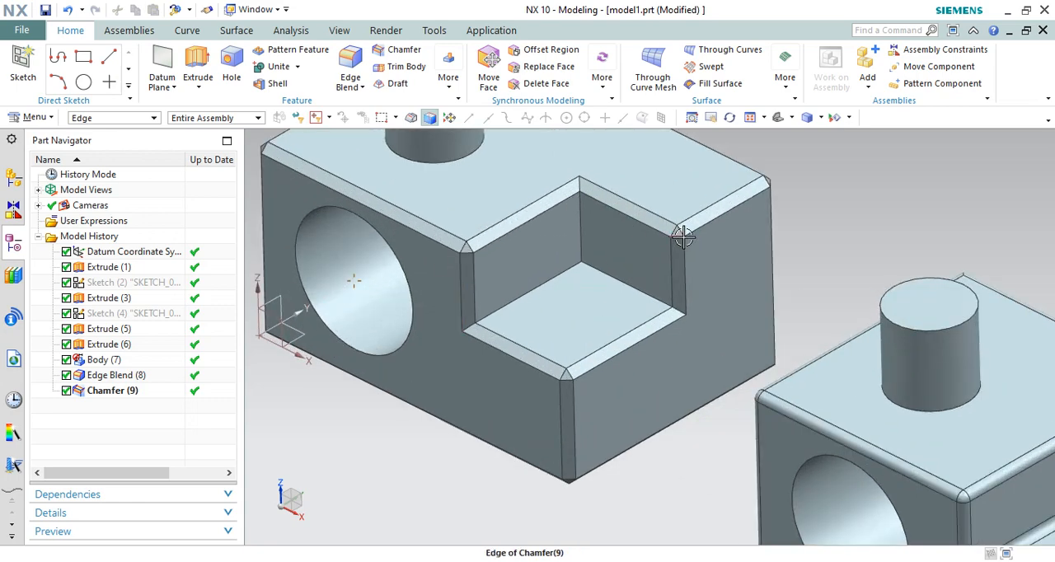
pyautogui.scroll(-3, 590, 375)
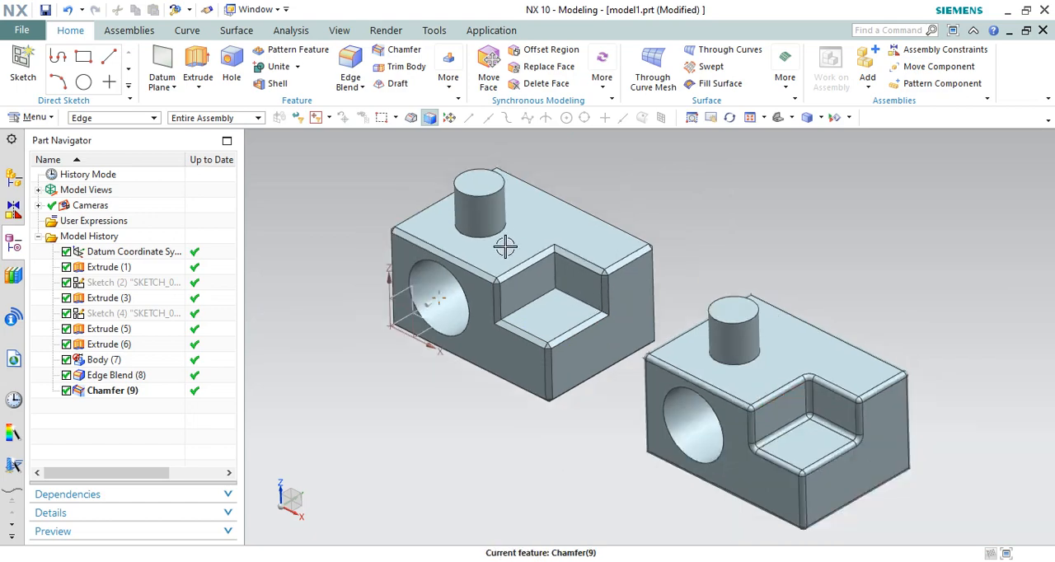
# Examine the cylindrical boss on the chamfered block and fit both bodies in the view
pyautogui.scroll(-5, 506, 242)
pyautogui.scroll(6, 476, 235)
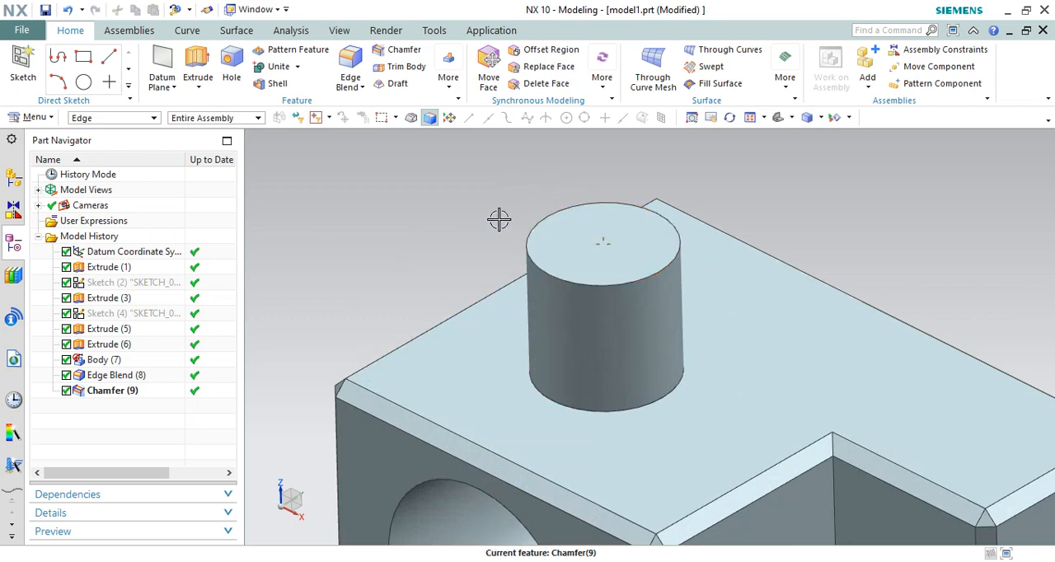
pyautogui.scroll(-1, 489, 272)
pyautogui.scroll(-1, 490, 272)
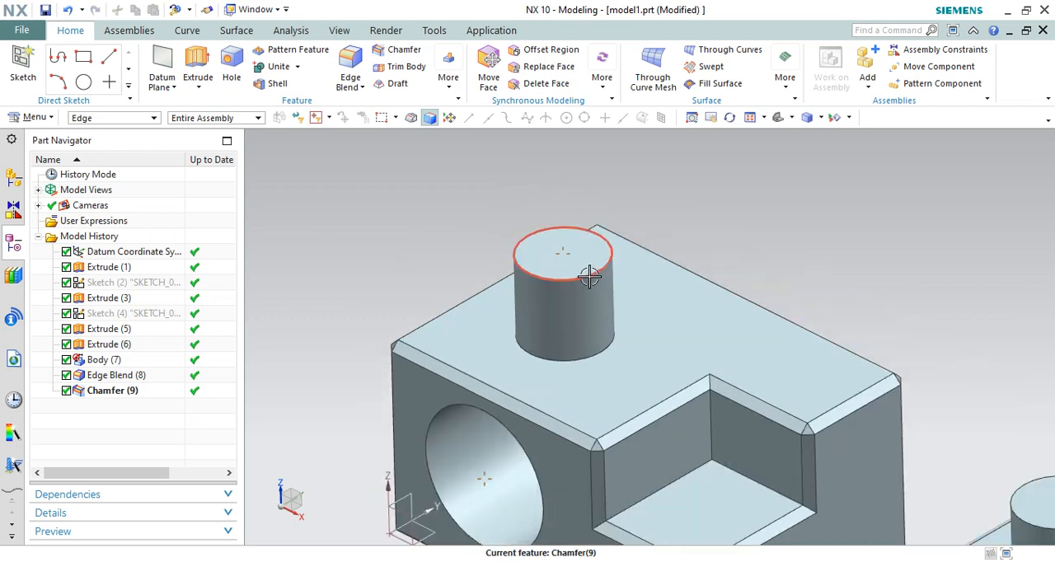
pyautogui.scroll(-3, 566, 219)
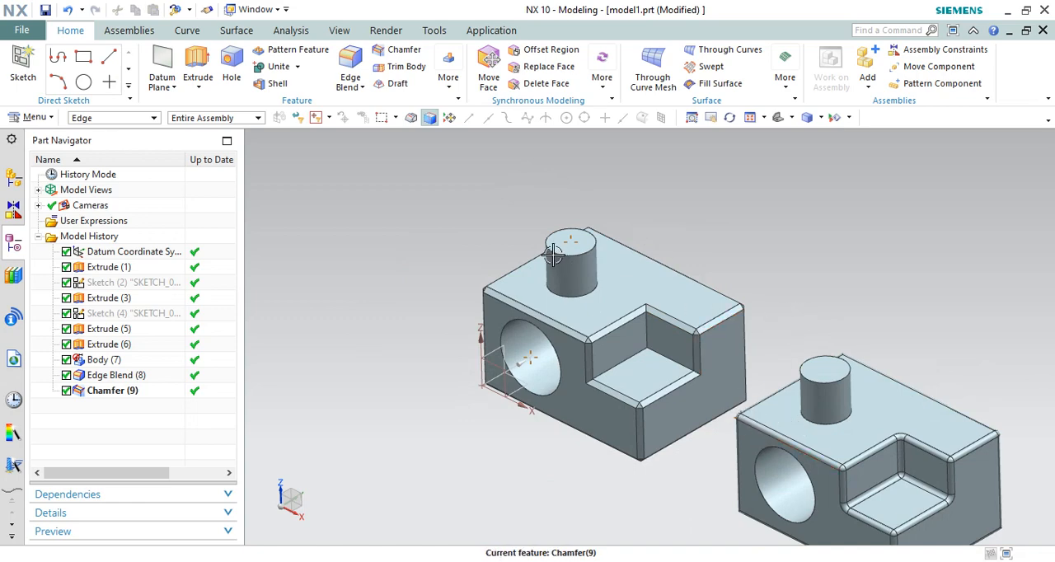
pyautogui.scroll(-1, 773, 326)
pyautogui.rightClick(780, 242)
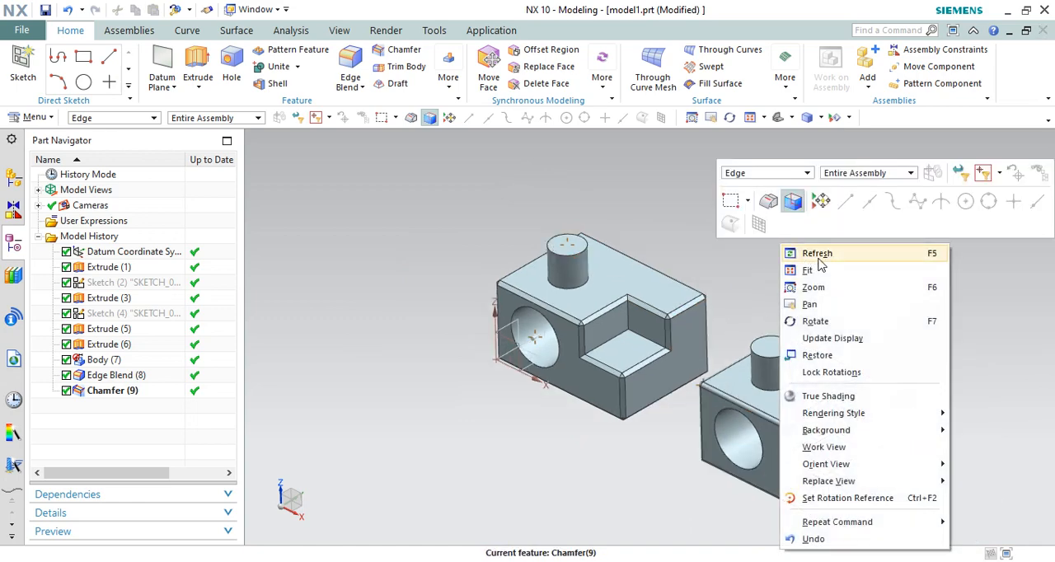
pyautogui.click(806, 272)
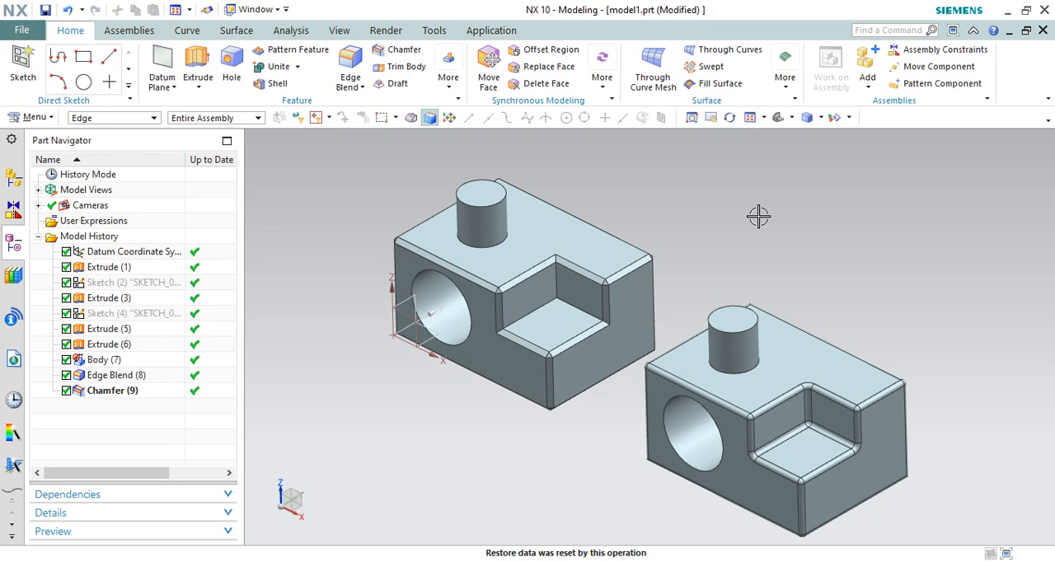
# Examine the circular edges of the cylindrical boss on the block with rounded edges
pyautogui.scroll(5, 739, 350)
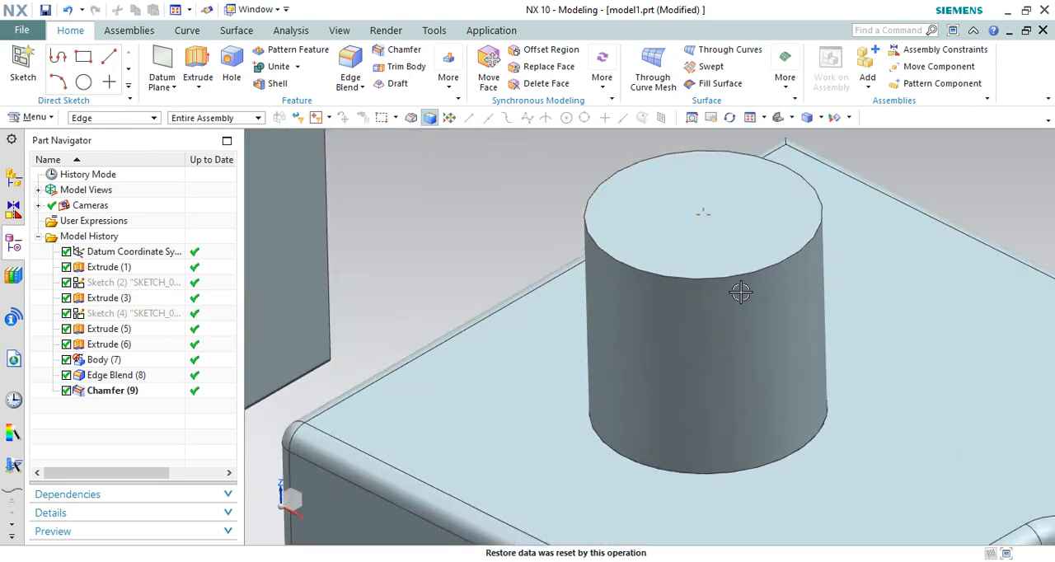
pyautogui.scroll(-2, 657, 264)
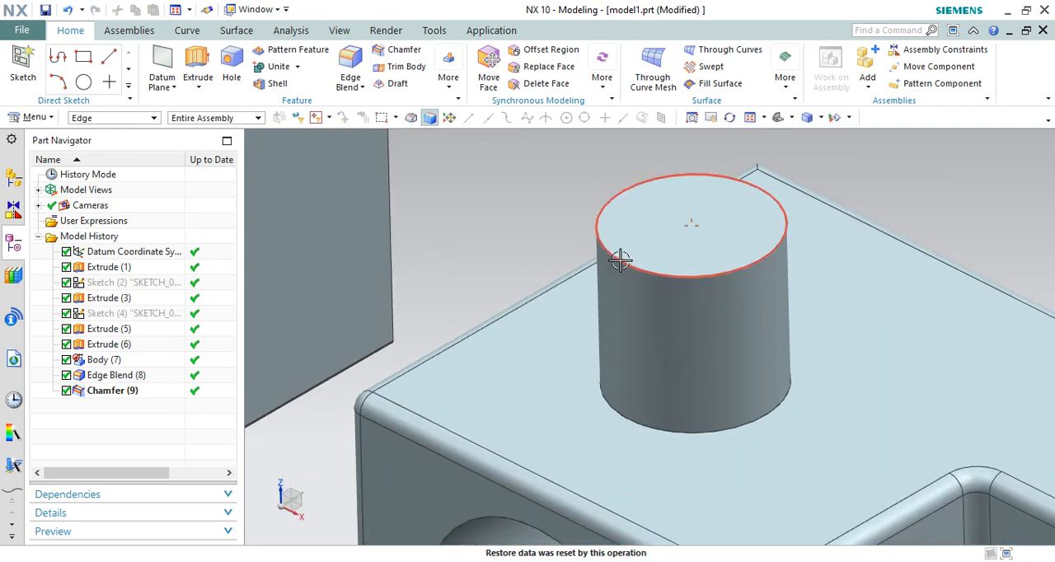
pyautogui.scroll(3, 607, 242)
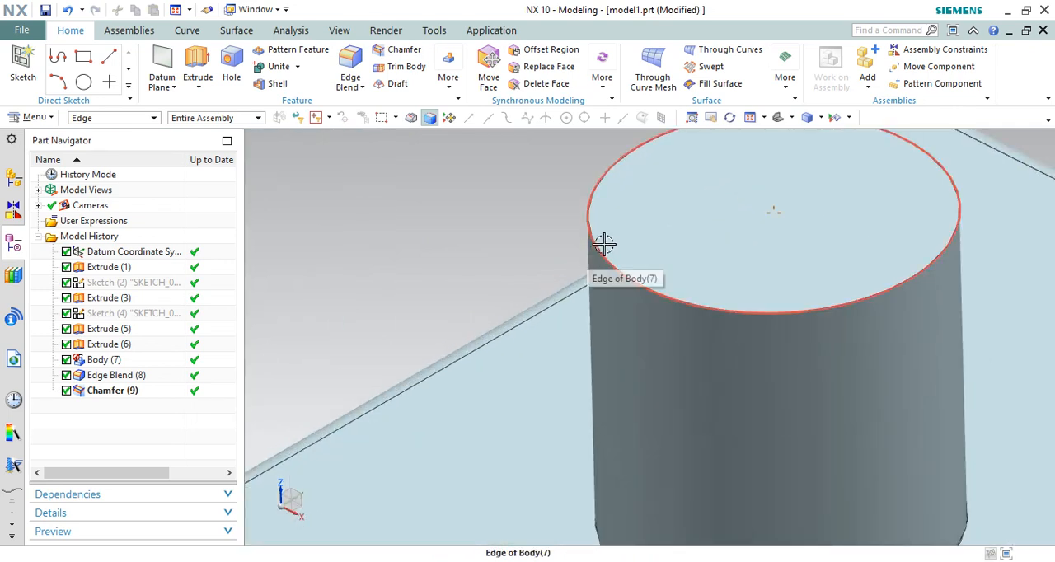
pyautogui.scroll(-3, 600, 284)
pyautogui.scroll(-2, 669, 304)
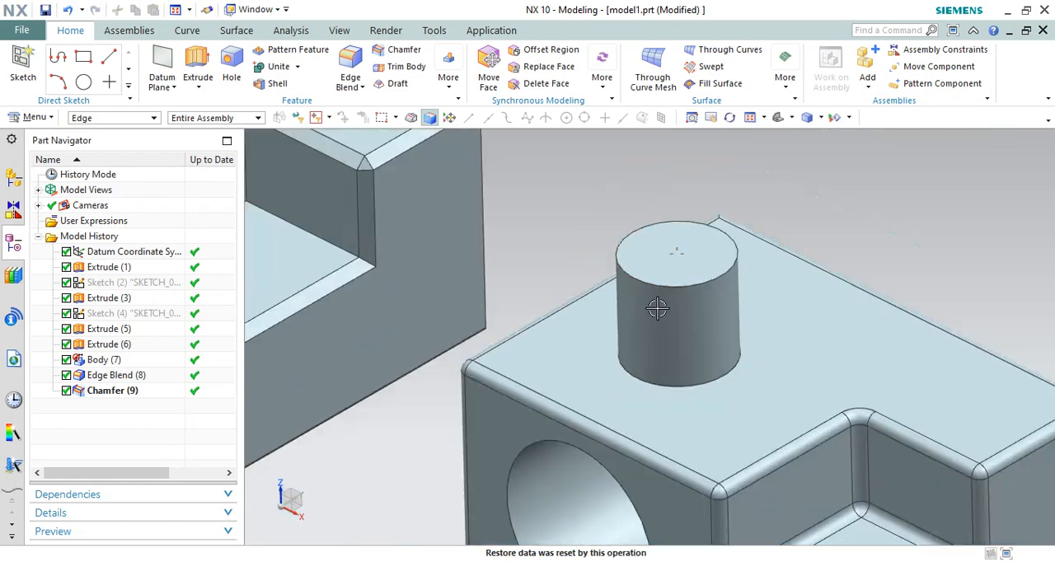
pyautogui.scroll(1, 651, 272)
pyautogui.scroll(-3, 635, 235)
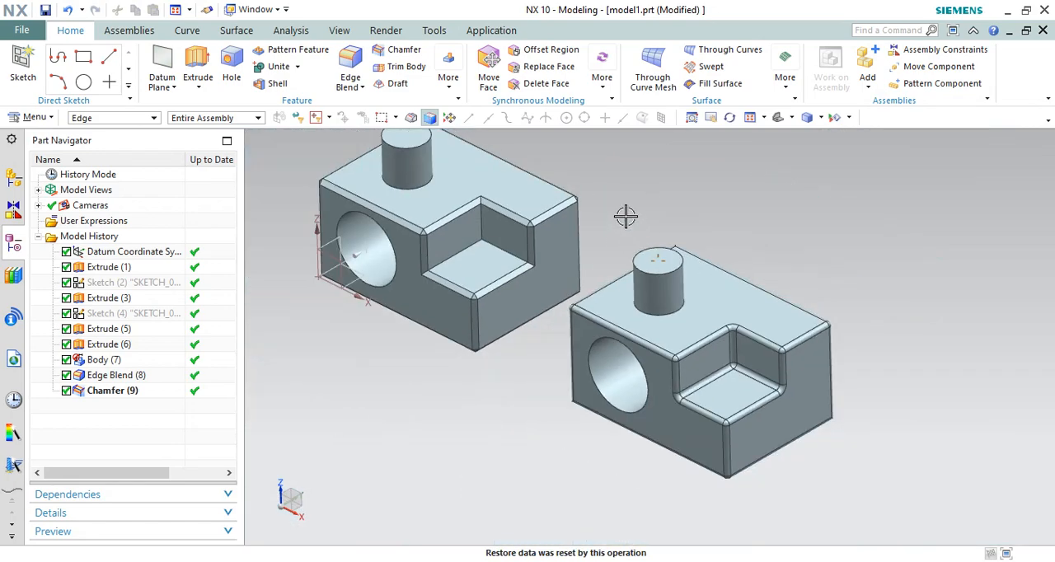
pyautogui.scroll(3, 626, 222)
pyautogui.scroll(-2, 701, 297)
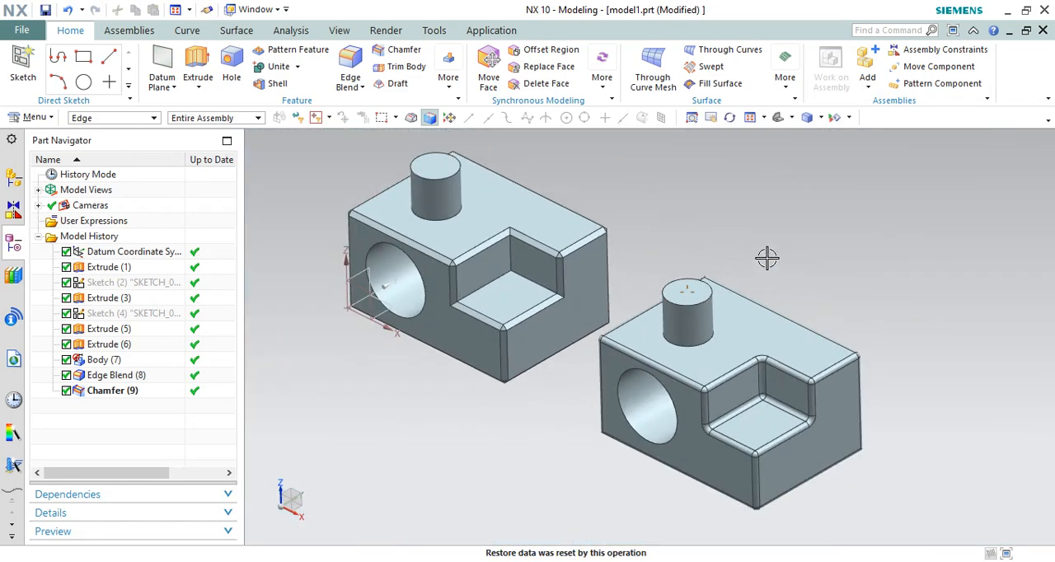
pyautogui.scroll(4, 700, 290)
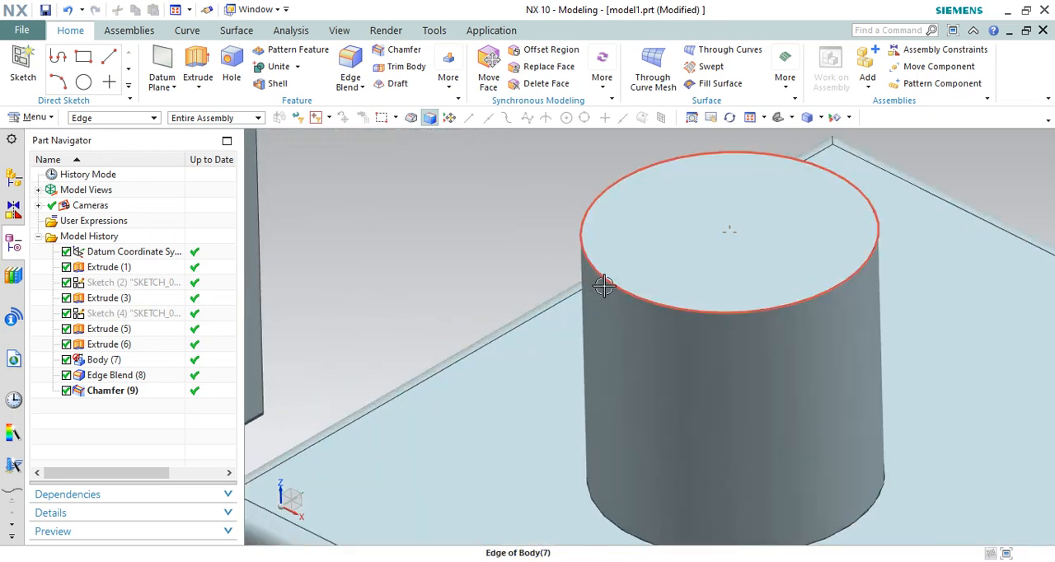
pyautogui.scroll(-2, 610, 276)
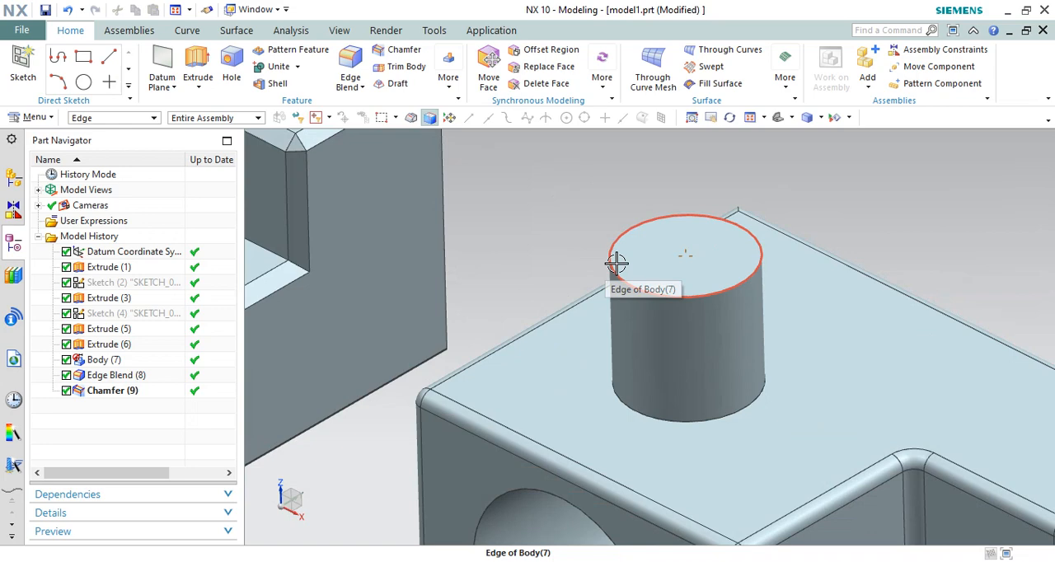
pyautogui.scroll(-1, 642, 278)
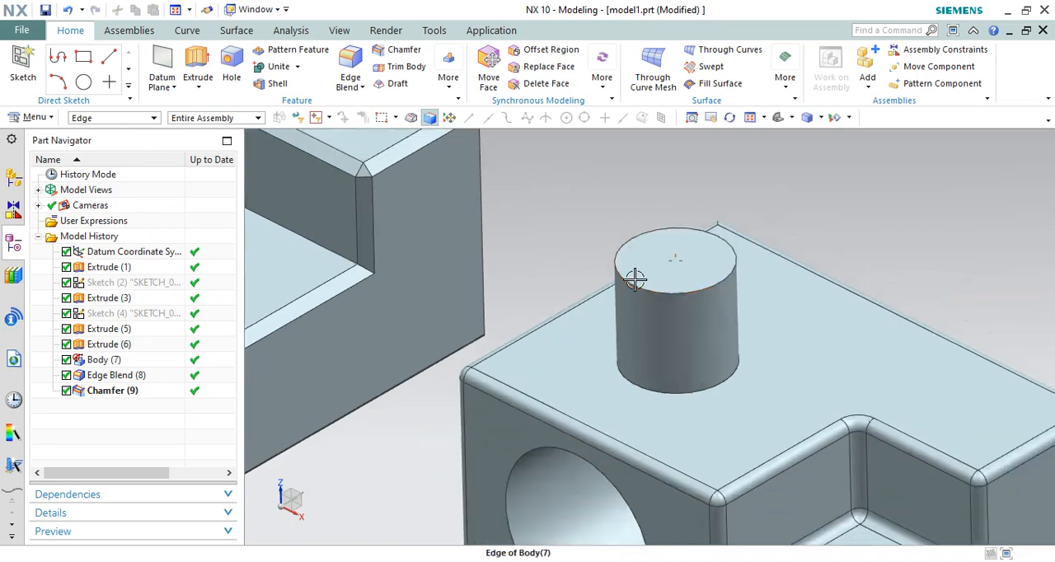
pyautogui.scroll(-5, 634, 280)
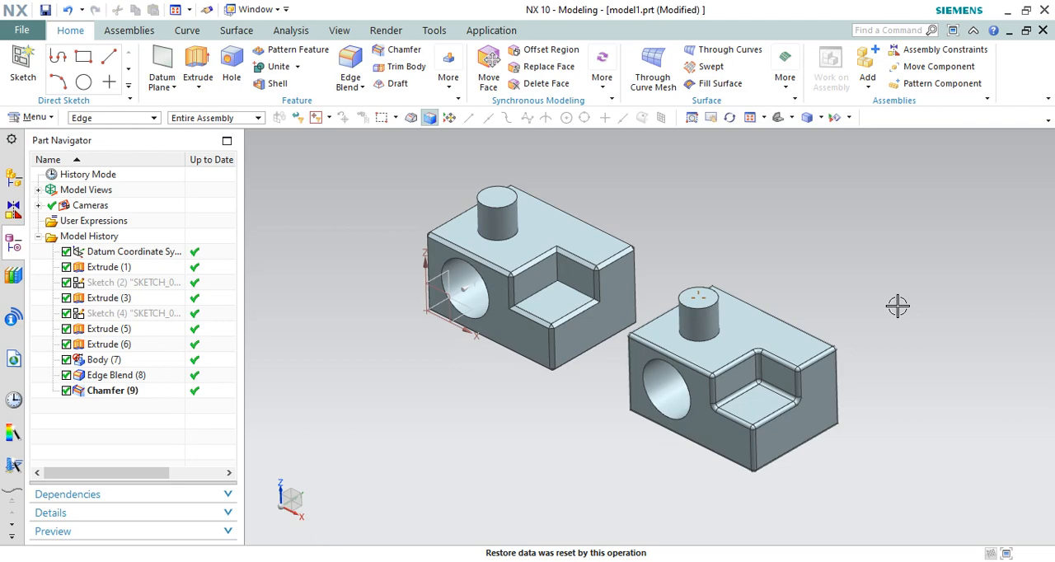
# Apply a 15 mm circular edge blend to the base edge of the cylindrical boss on the chamfered block
pyautogui.scroll(-2, 544, 215)
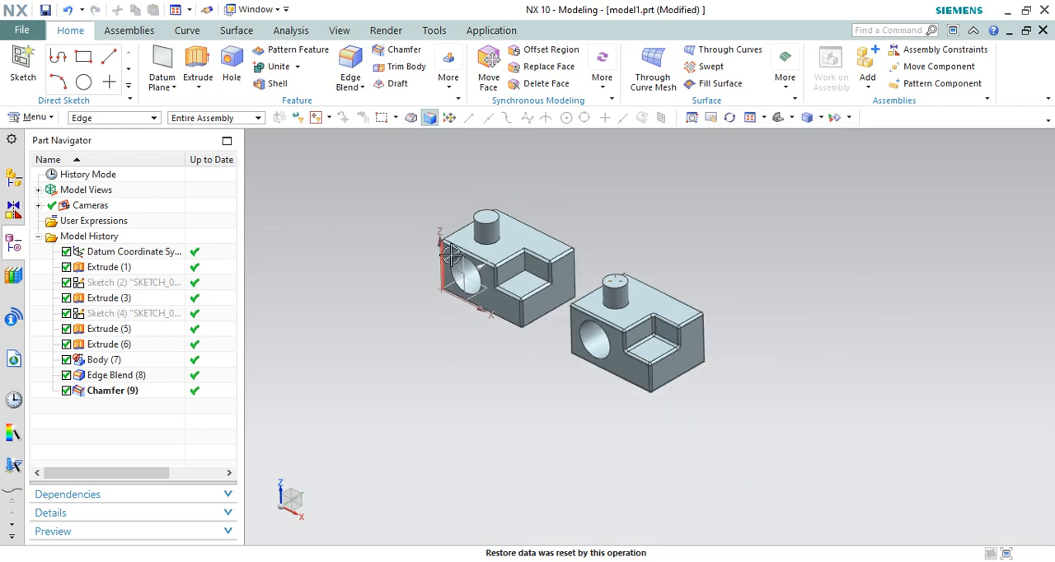
pyautogui.scroll(6, 521, 223)
pyautogui.scroll(-4, 521, 222)
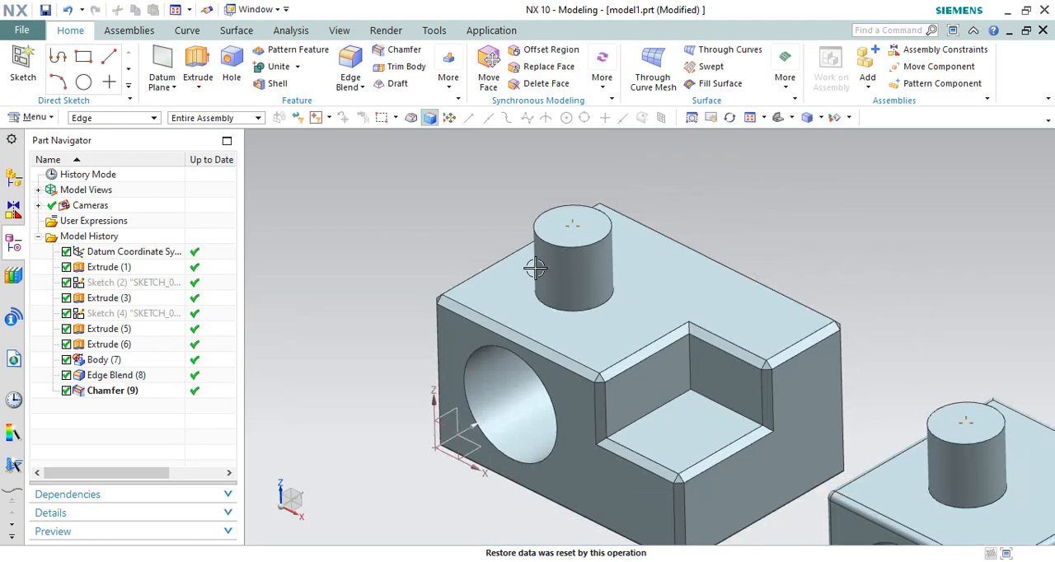
pyautogui.moveTo(536, 269)
pyautogui.mouseDown(button='middle')
pyautogui.moveTo(539, 248)
pyautogui.moveTo(542, 261)
pyautogui.mouseUp(button='middle')
pyautogui.scroll(2, 542, 261)
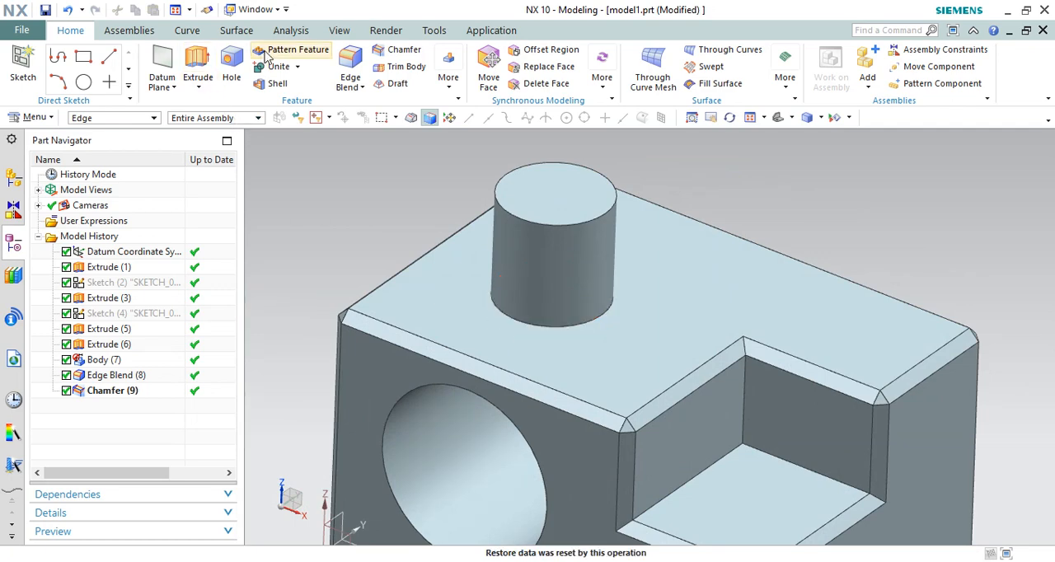
pyautogui.click(350, 70)
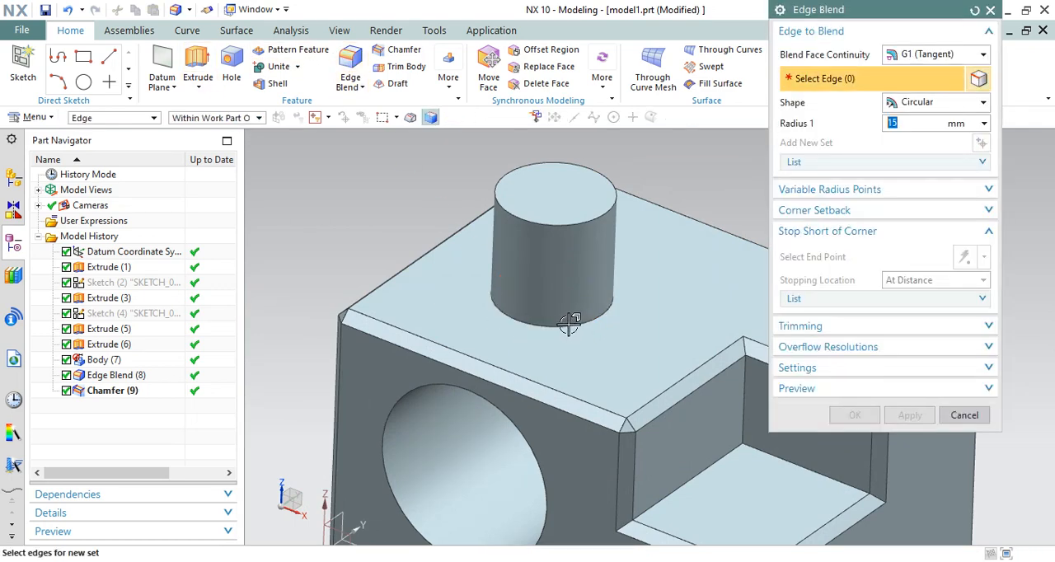
pyautogui.click(572, 323)
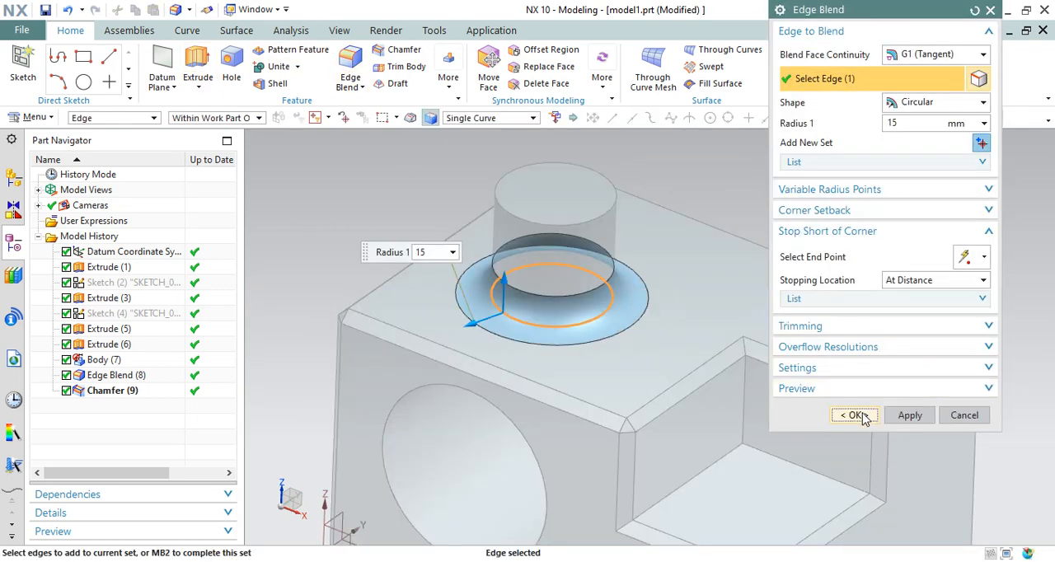
pyautogui.click(853, 414)
pyautogui.scroll(-4, 560, 313)
pyautogui.scroll(-1, 389, 203)
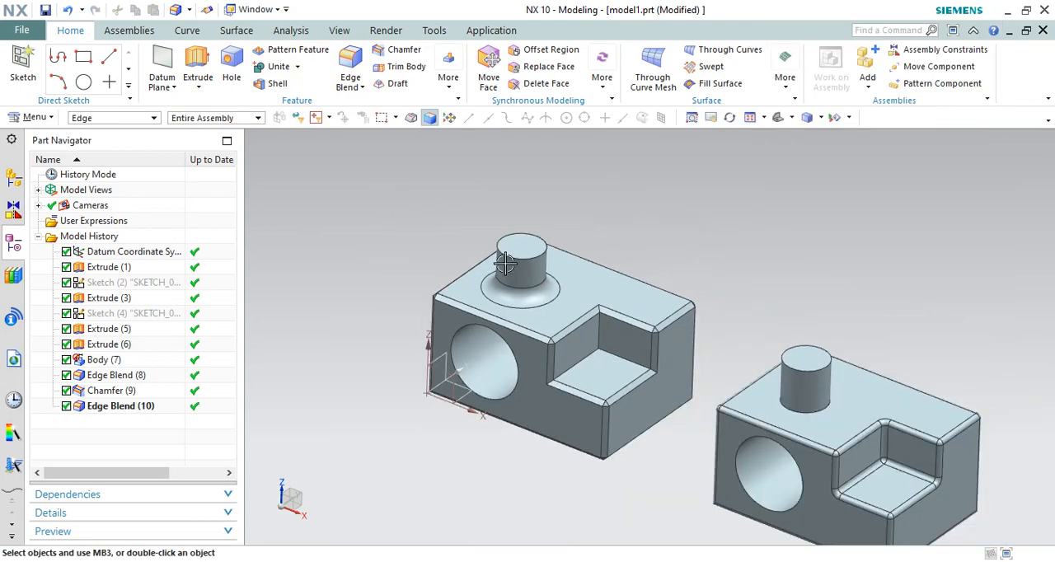
# Add a symmetric 10 mm chamfer to the base edge of the cylindrical boss on the block with rounded edges
pyautogui.scroll(-1, 458, 258)
pyautogui.scroll(1, 720, 372)
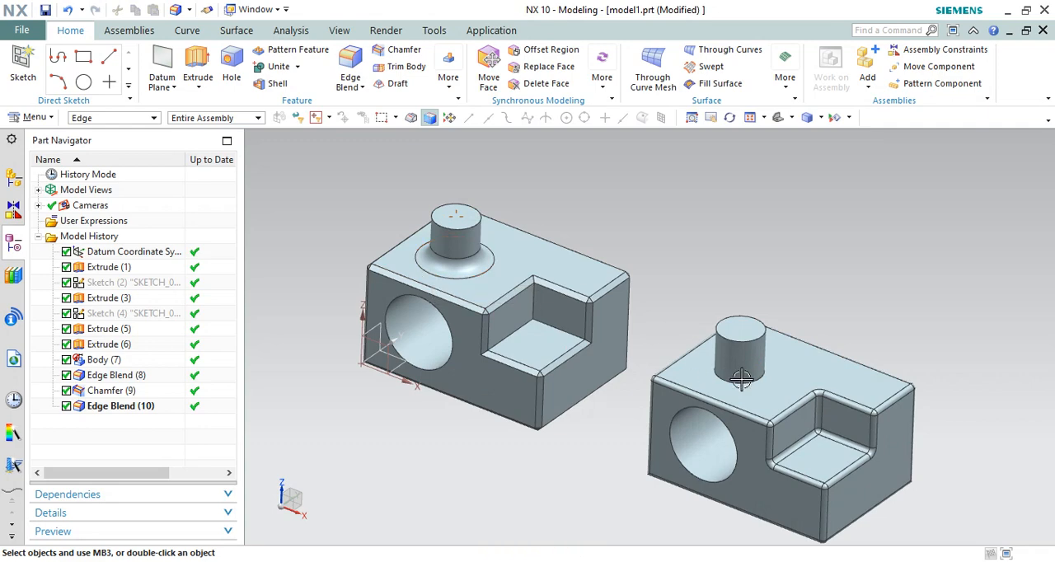
pyautogui.scroll(-1, 495, 255)
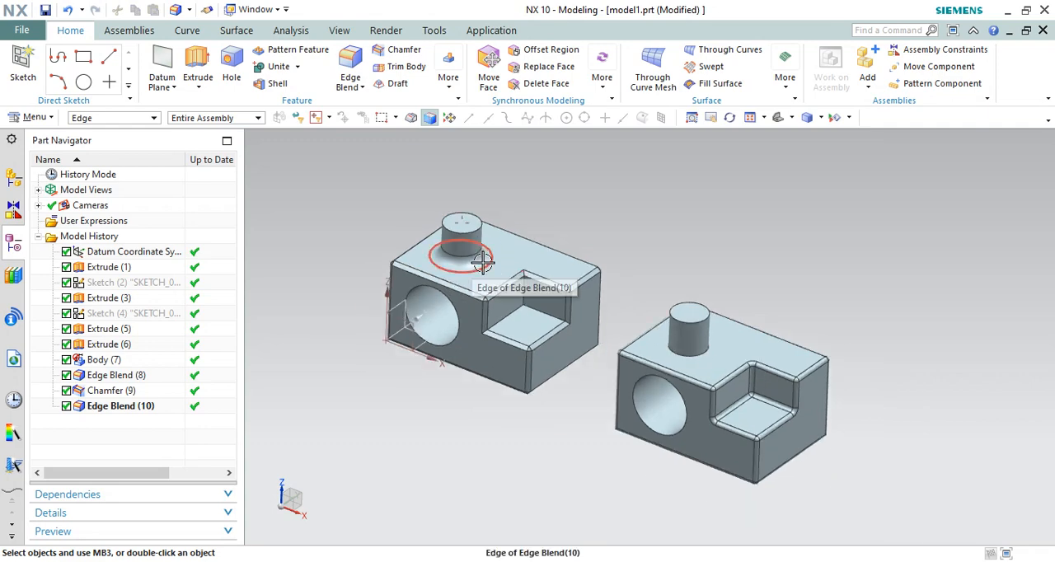
pyautogui.scroll(1, 704, 356)
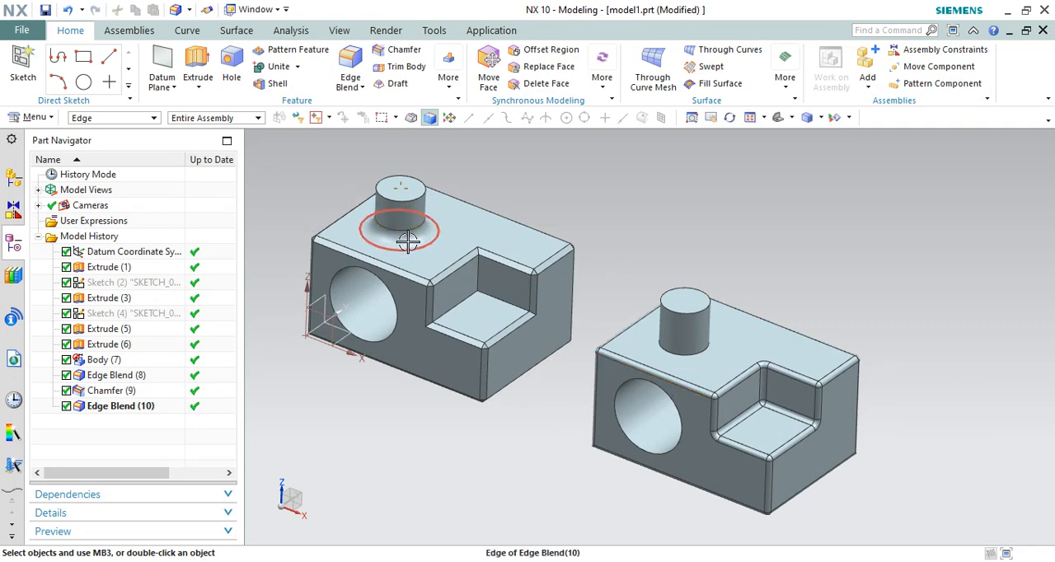
pyautogui.click(389, 49)
pyautogui.click(698, 354)
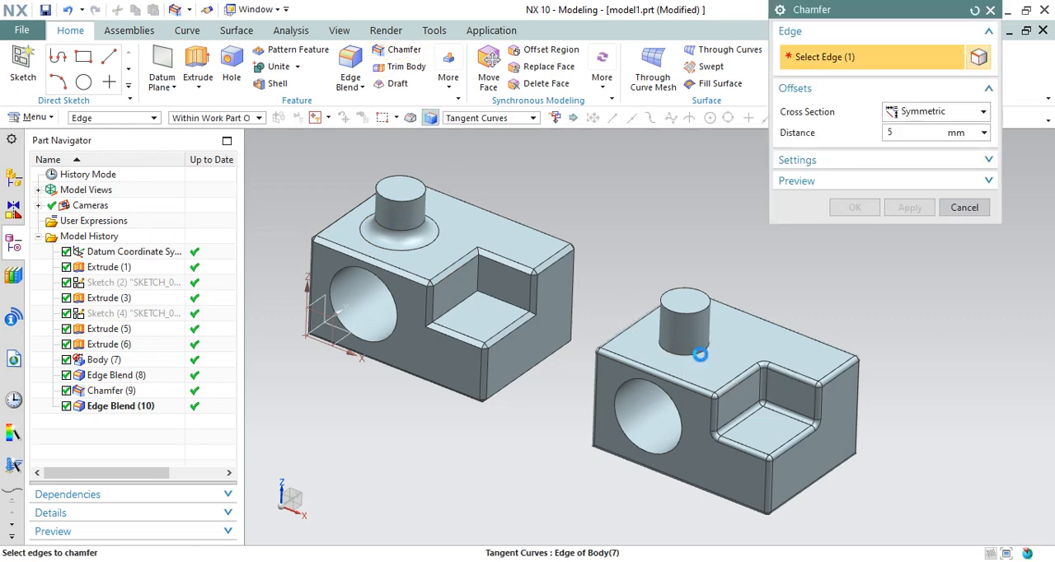
pyautogui.write('10')
pyautogui.press('Return')
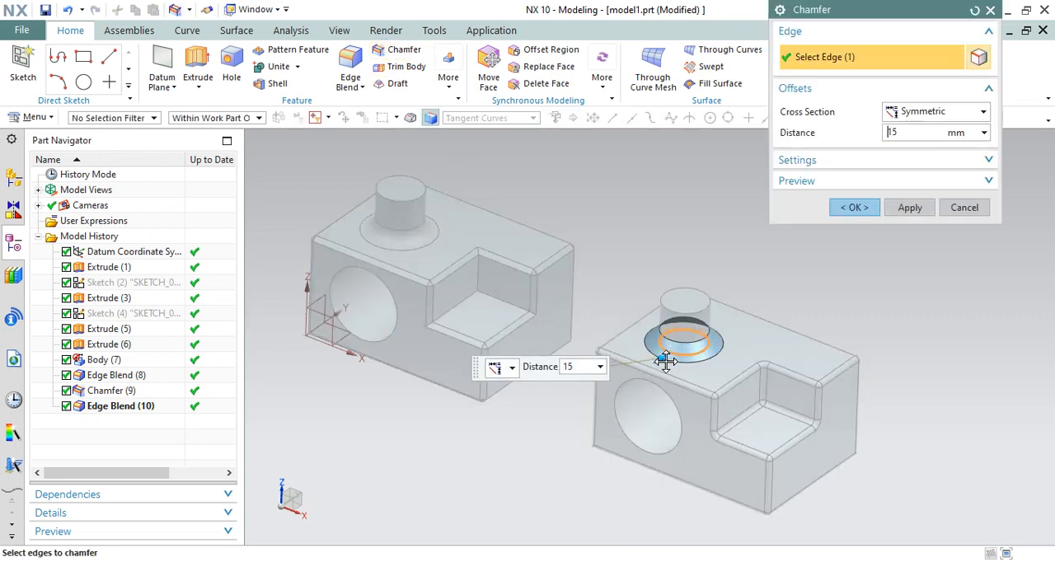
pyautogui.click(855, 208)
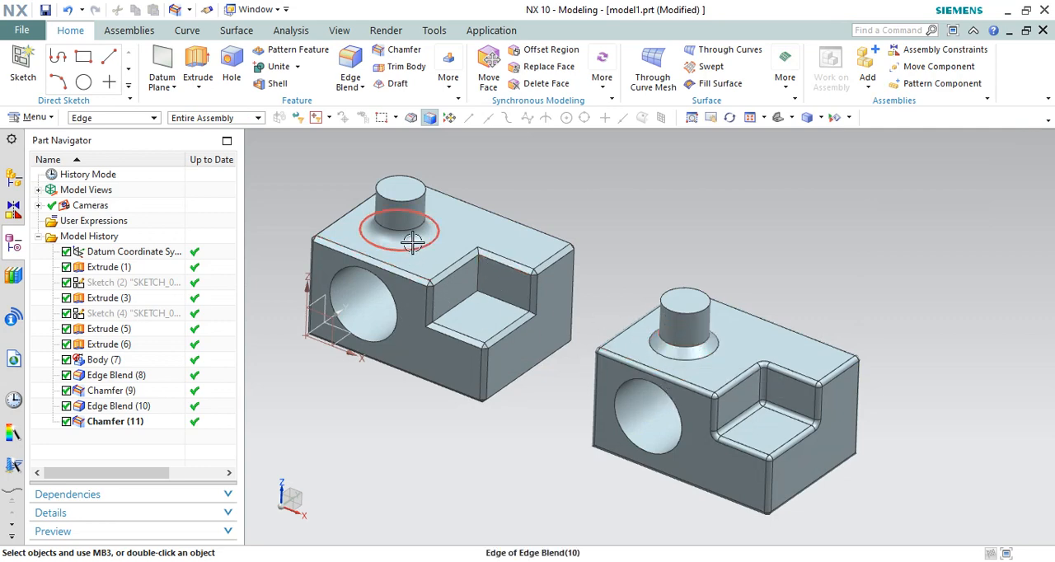
pyautogui.click(698, 345)
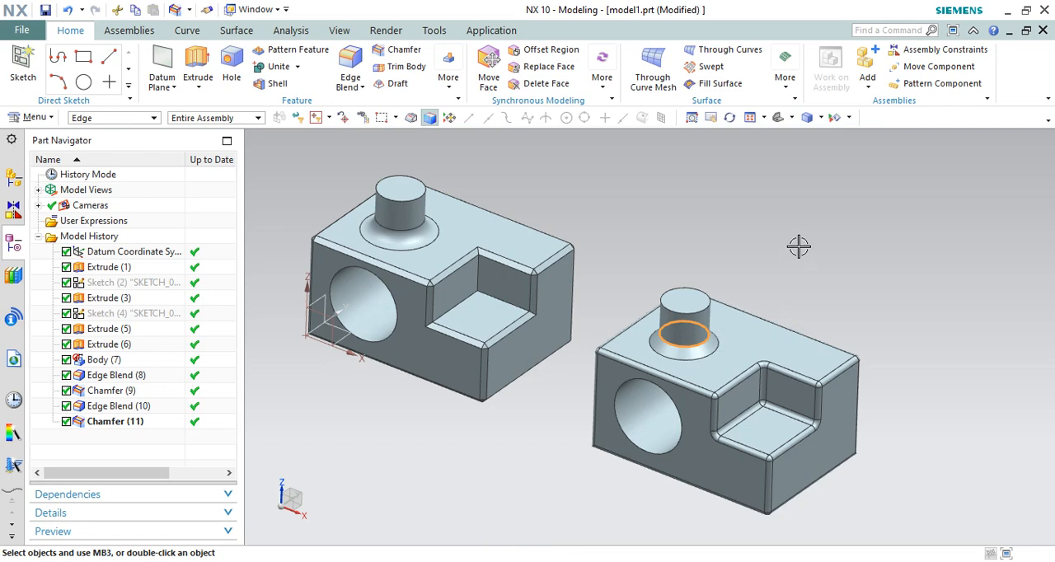
pyautogui.press('Escape')
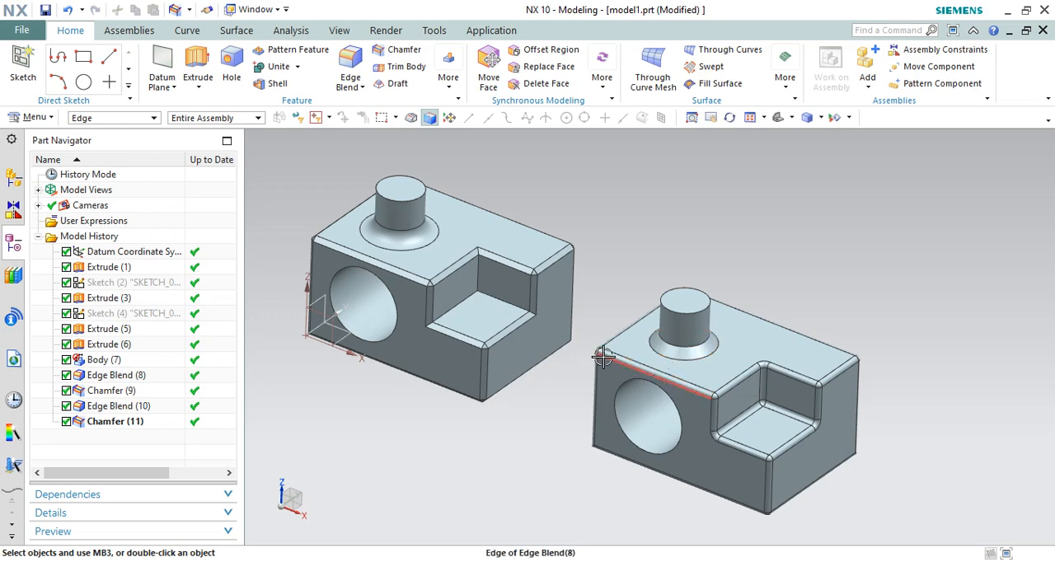
pyautogui.scroll(-1, 663, 351)
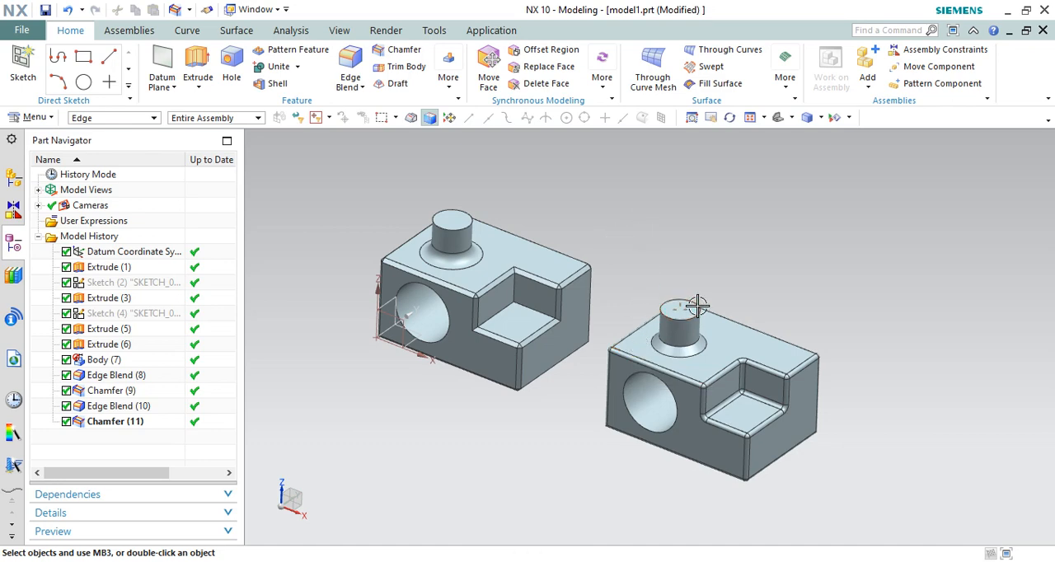
pyautogui.scroll(3, 697, 306)
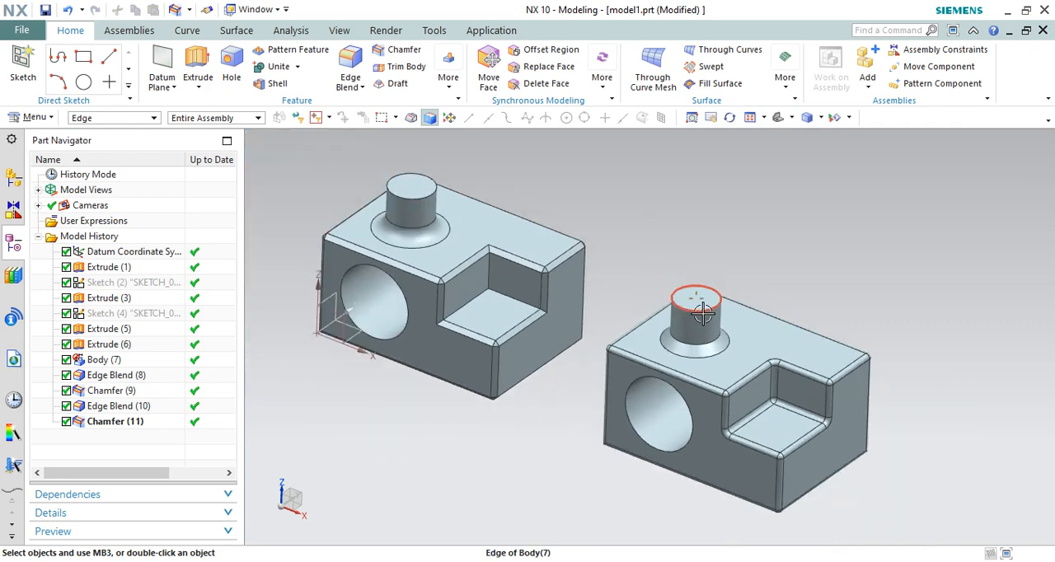
pyautogui.scroll(-1, 564, 269)
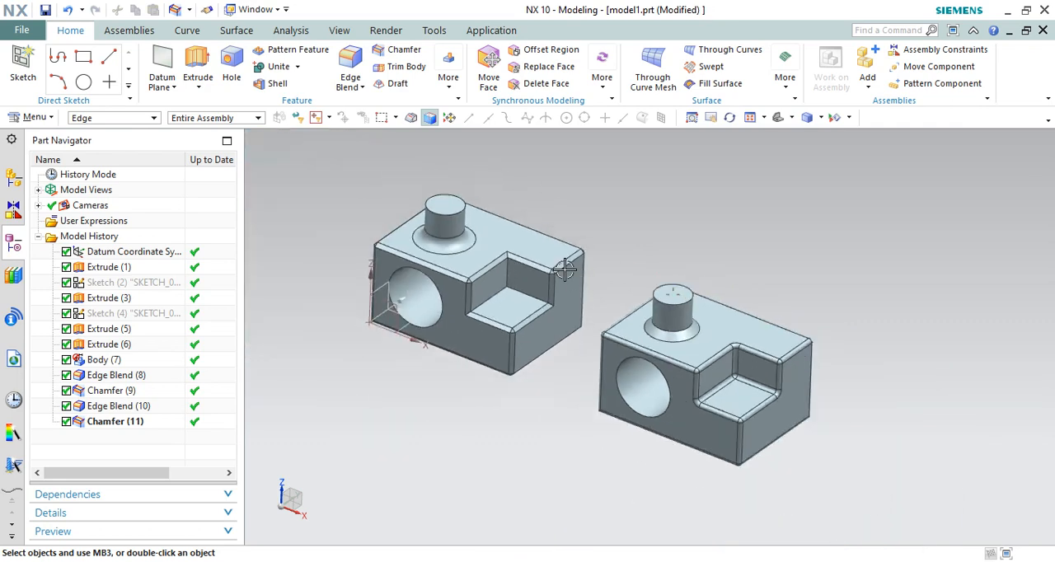
# Apply a 20 mm circular edge blend to the top edge of the cylindrical boss on the chamfered block
pyautogui.scroll(1, 445, 210)
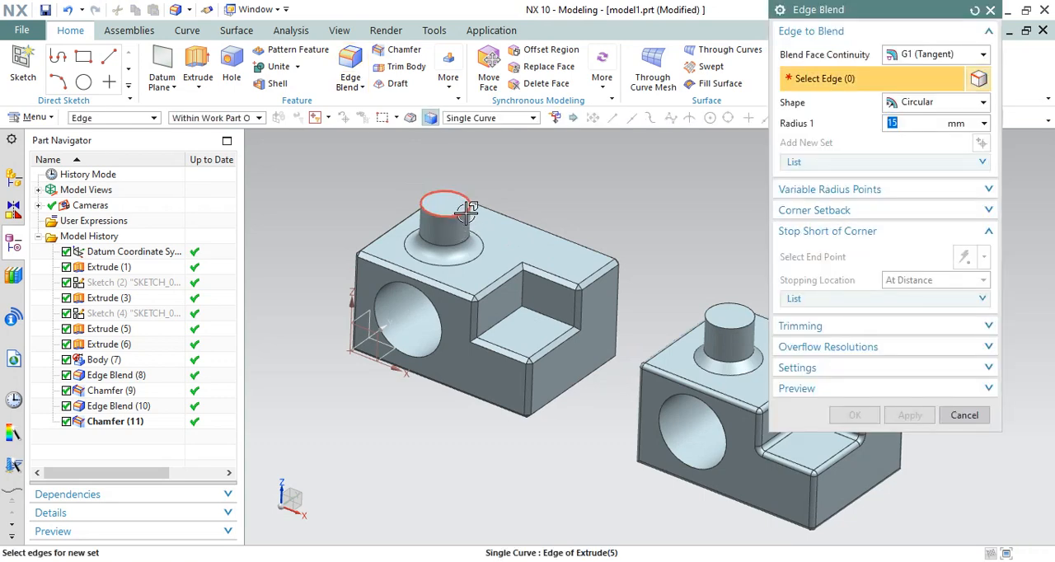
pyautogui.click(455, 231)
pyautogui.scroll(2, 453, 227)
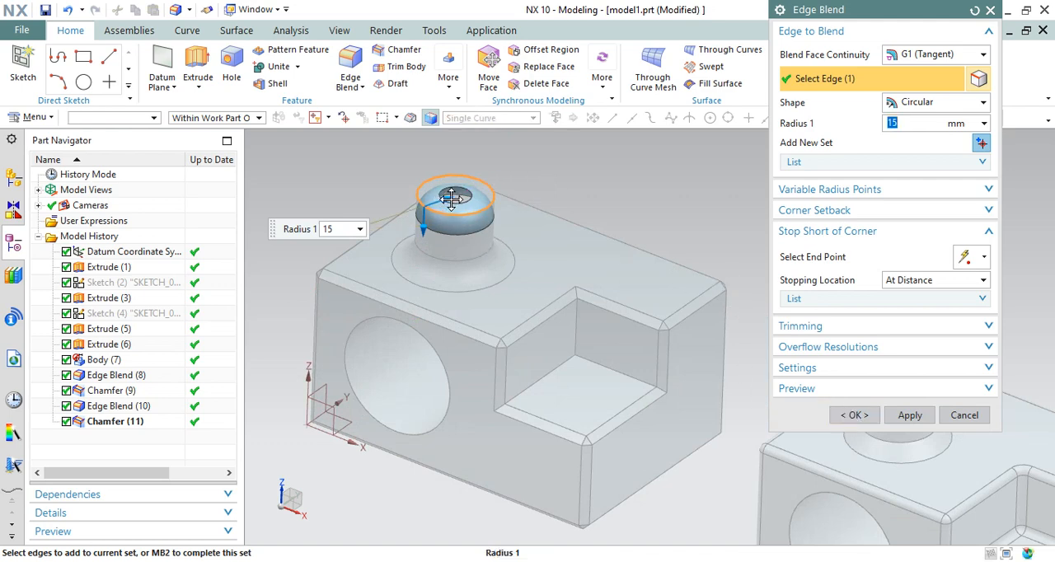
pyautogui.write('20')
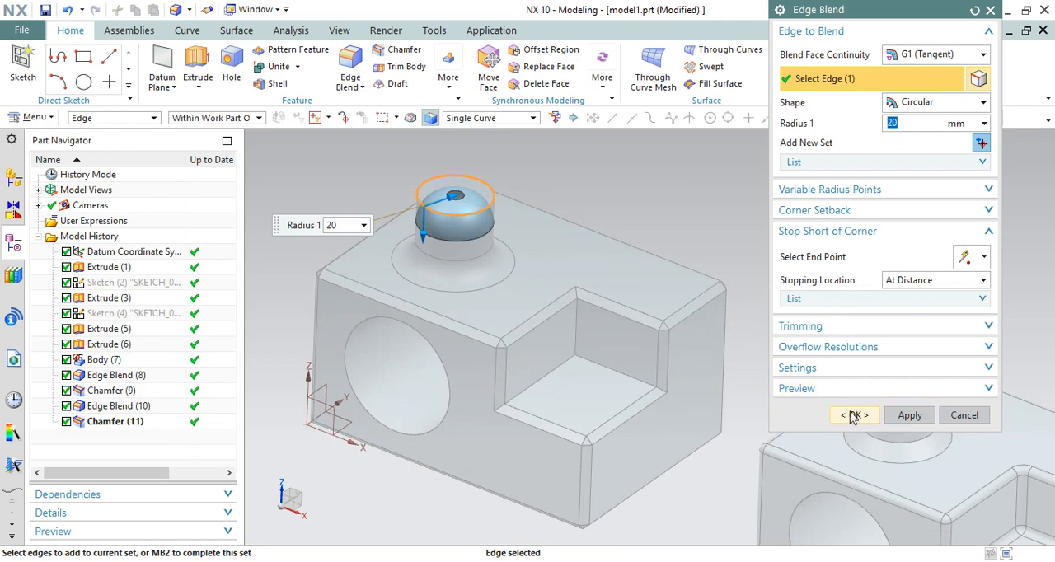
pyautogui.click(855, 415)
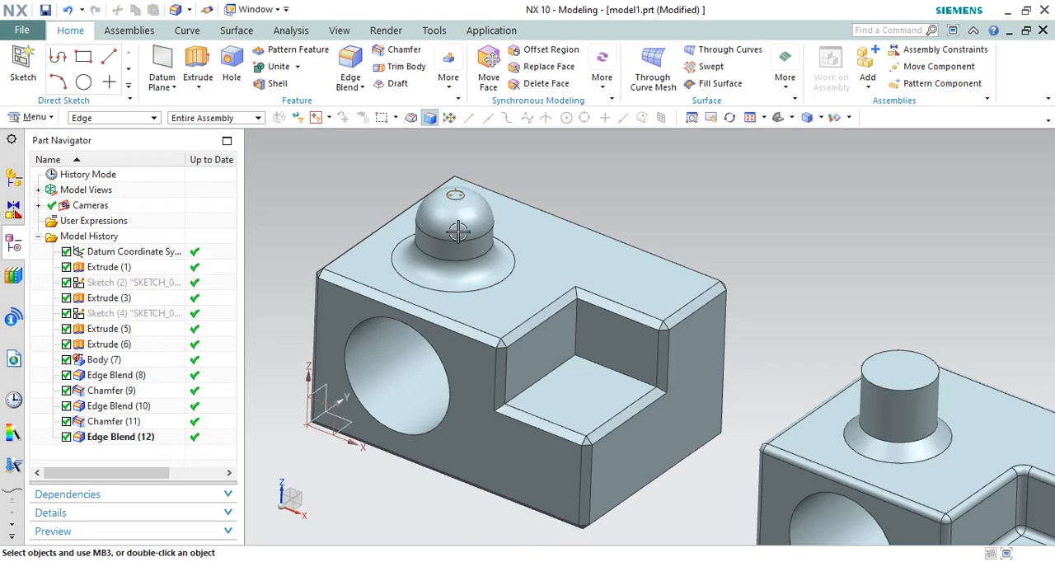
# Add a symmetric 10 mm chamfer to the top edge of the cylindrical boss on the block with rounded edges
pyautogui.scroll(-1, 467, 221)
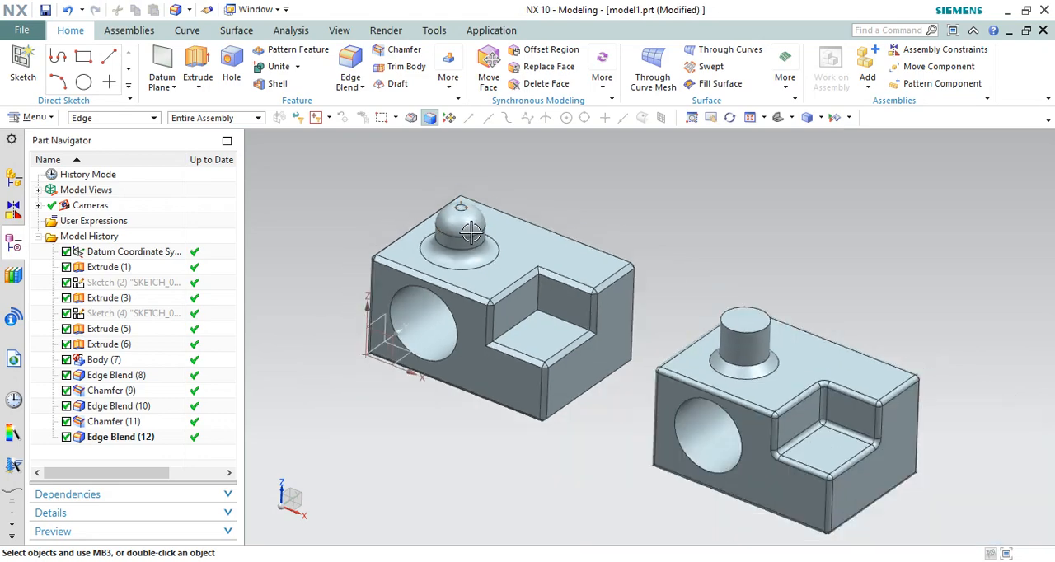
pyautogui.scroll(4, 480, 215)
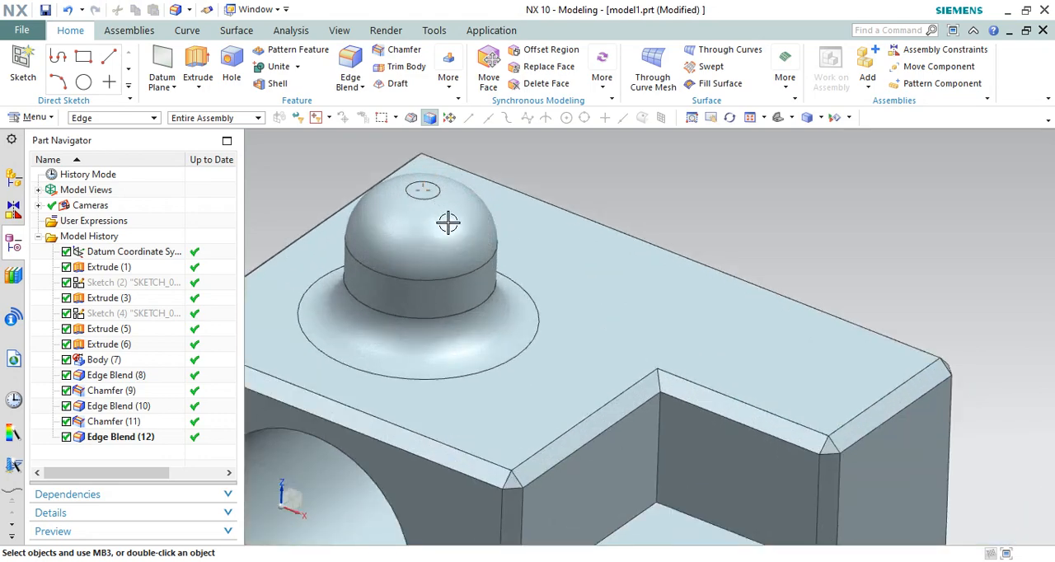
pyautogui.scroll(-4, 448, 224)
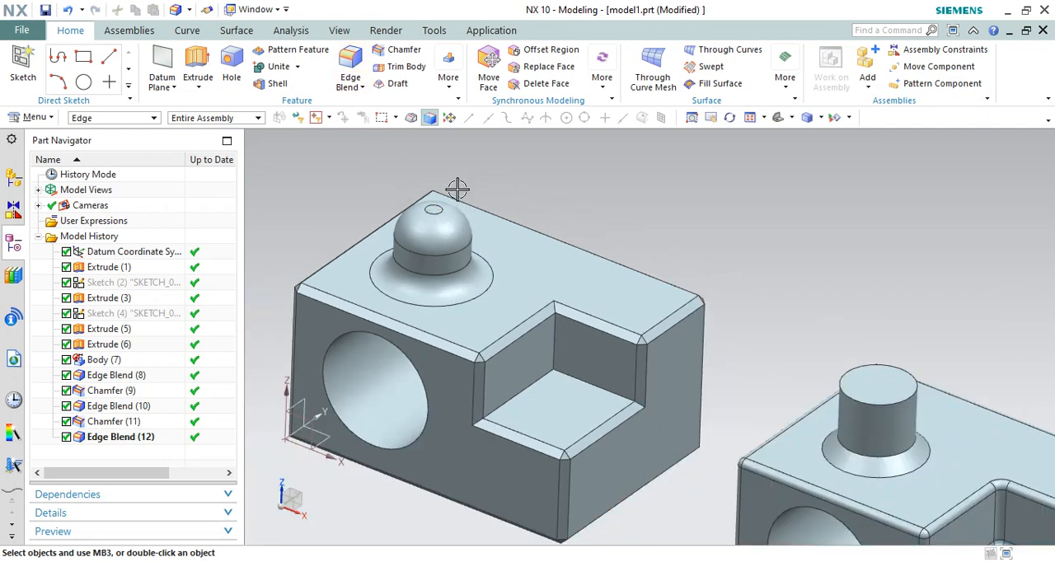
pyautogui.scroll(-2, 457, 190)
pyautogui.click(398, 49)
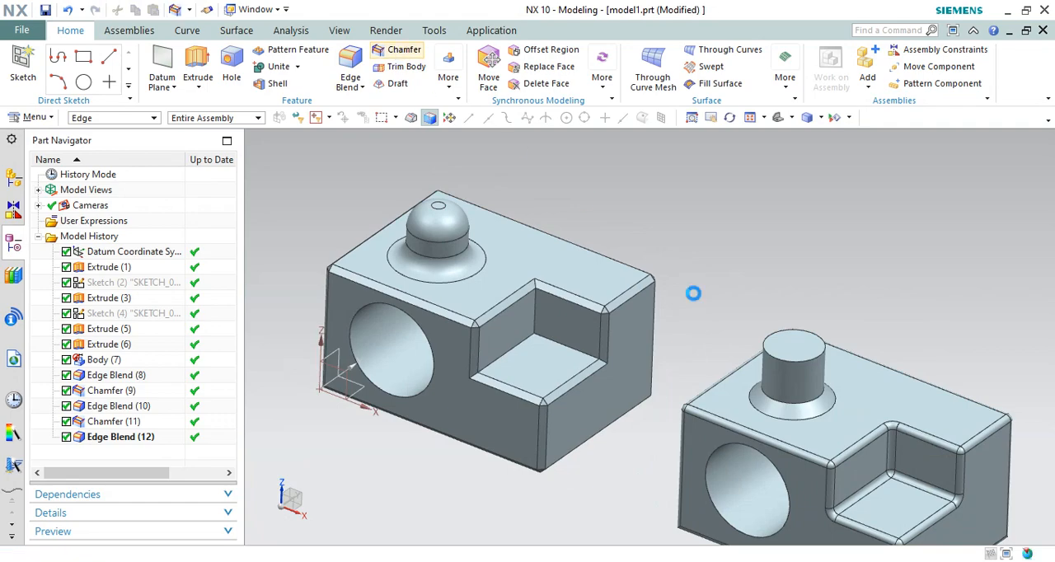
pyautogui.click(804, 356)
pyautogui.scroll(3, 811, 363)
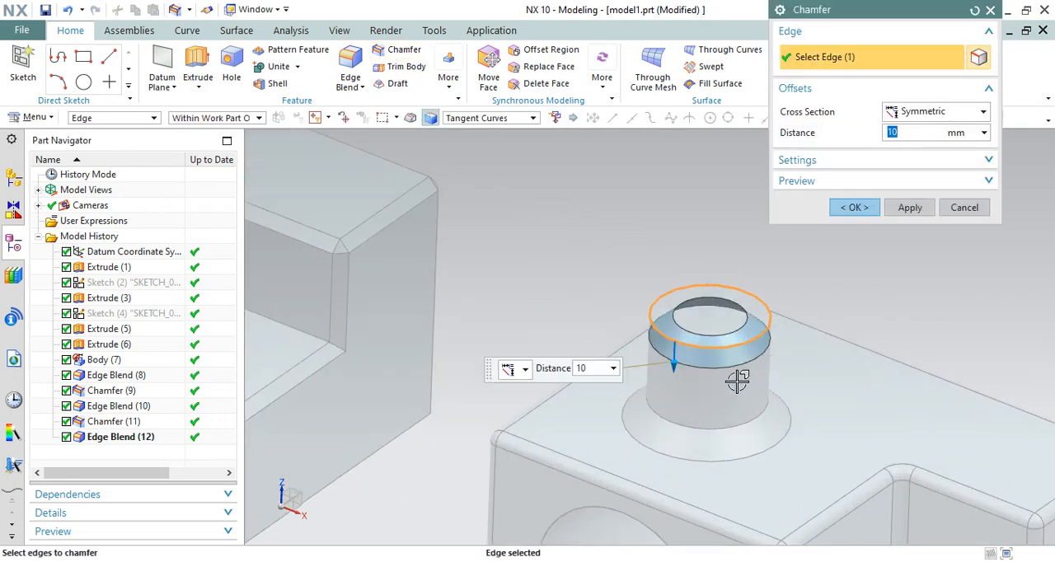
pyautogui.click(849, 206)
# Review the settings of the chamfer on the boss's top edge and close them without changes
pyautogui.scroll(-3, 730, 271)
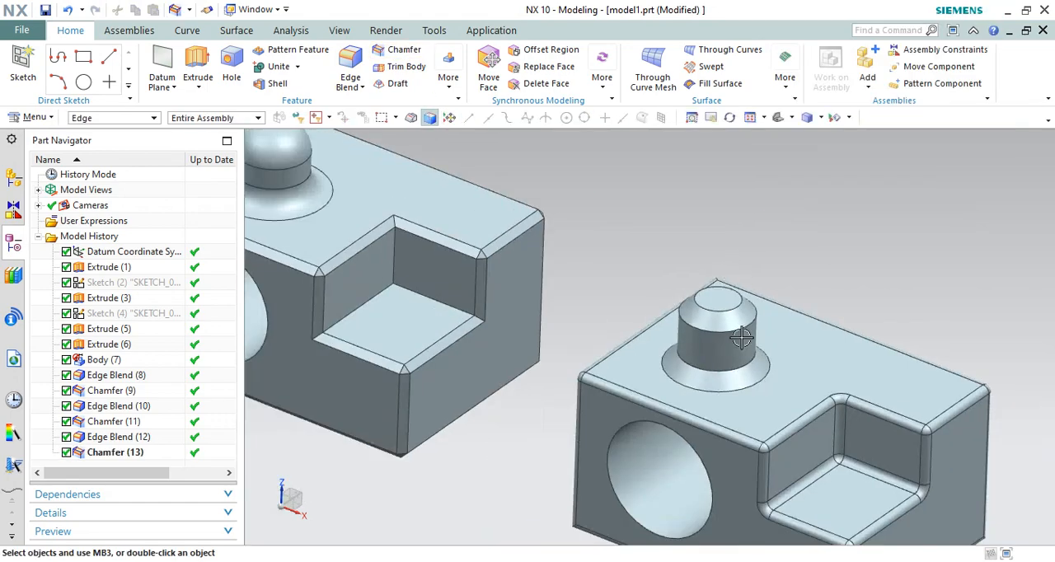
pyautogui.scroll(-2, 738, 331)
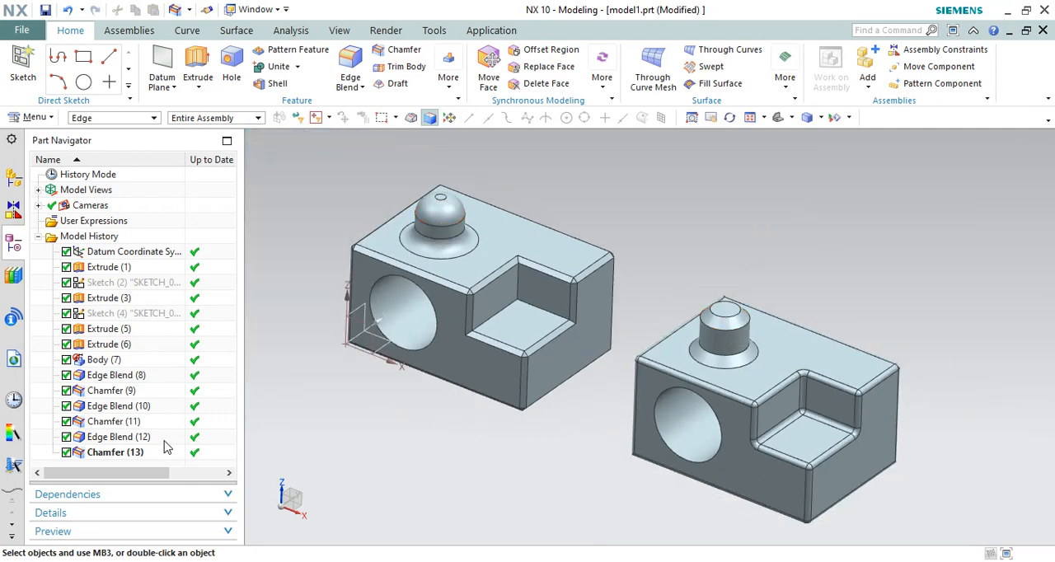
pyautogui.doubleClick(113, 454)
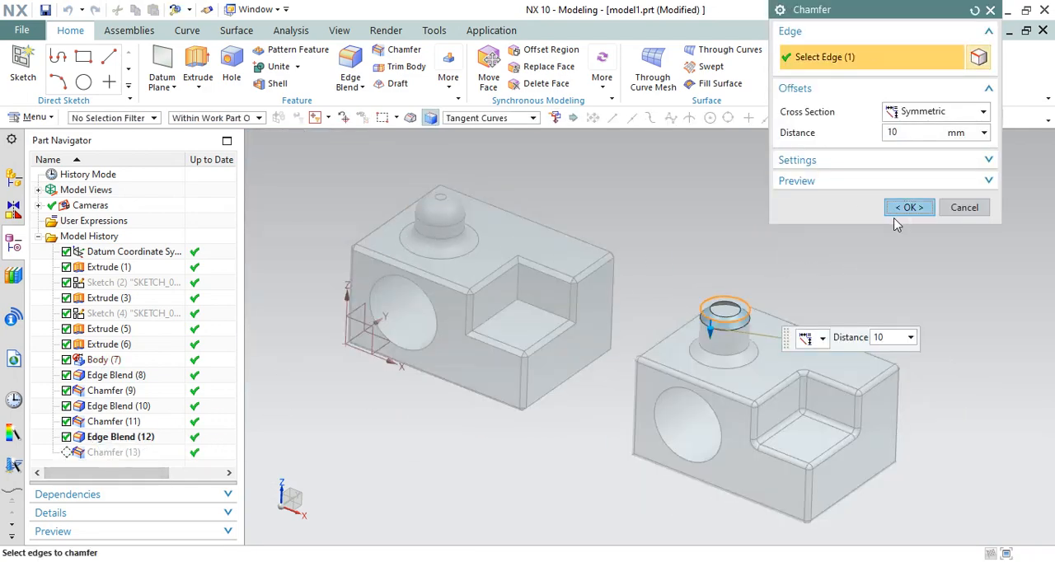
pyautogui.click(909, 207)
# Reduce the radius of the edge blend on the top of the chamfered block's boss to 7 mm
pyautogui.click(113, 439)
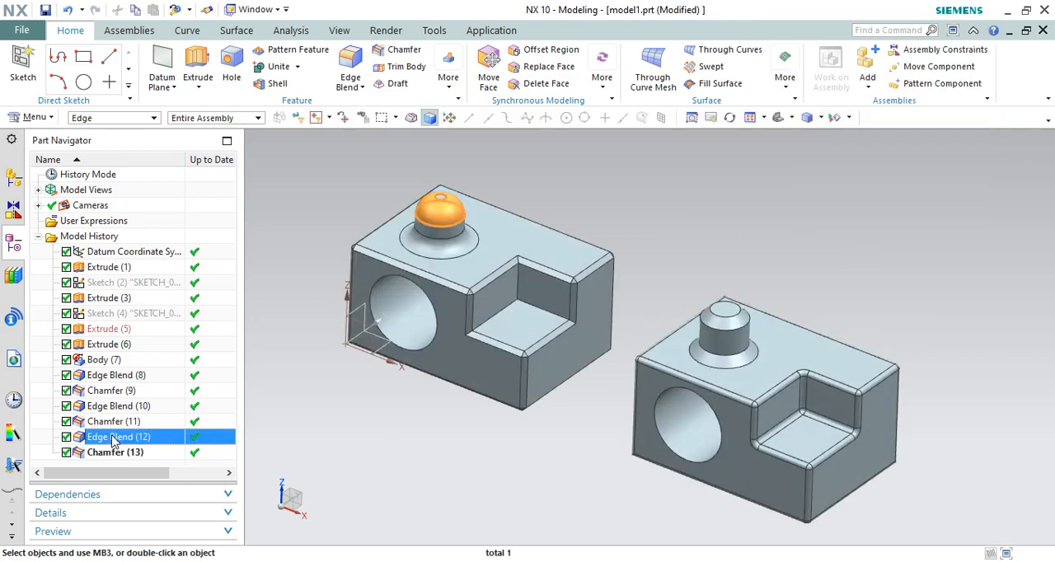
pyautogui.doubleClick(113, 439)
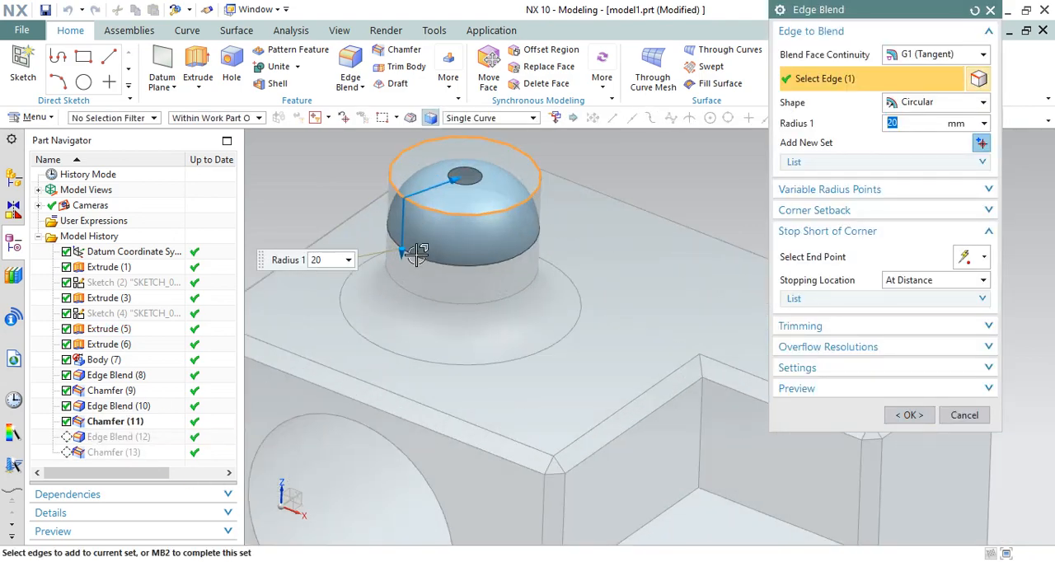
pyautogui.moveTo(416, 255); pyautogui.dragTo(417, 216)
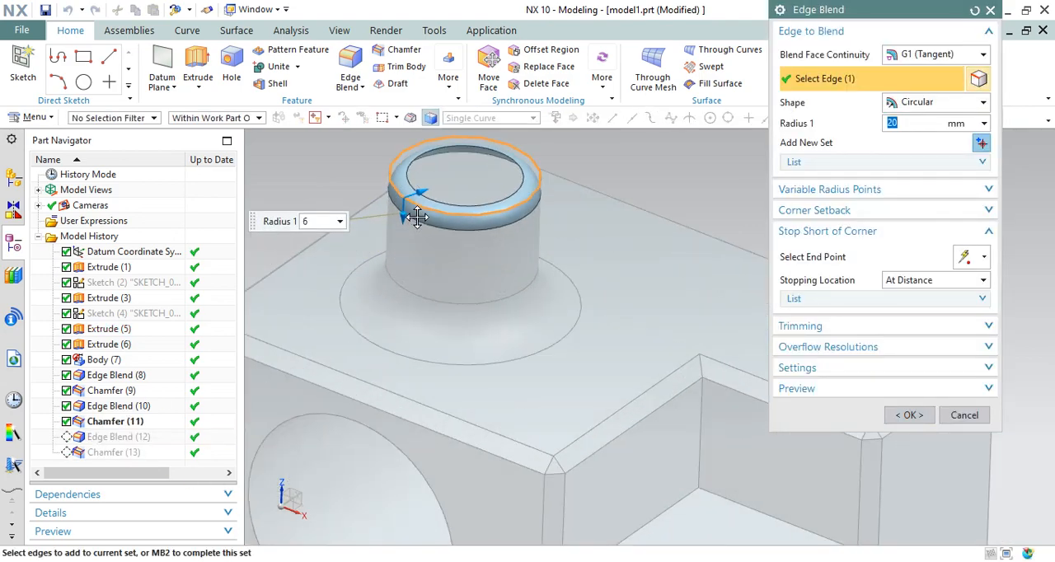
pyautogui.click(910, 414)
pyautogui.scroll(-1, 501, 220)
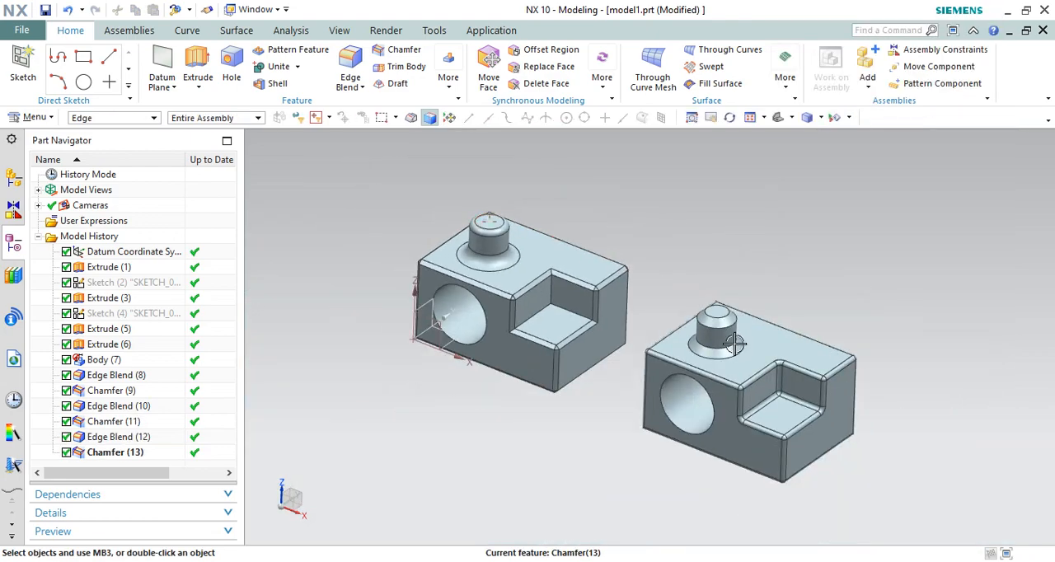
# Examine the chamfered top and base edges of the boss on the block with rounded edges
pyautogui.scroll(3, 734, 343)
pyautogui.moveTo(729, 322); pyautogui.dragTo(702, 300, button='middle')
pyautogui.scroll(2, 703, 300)
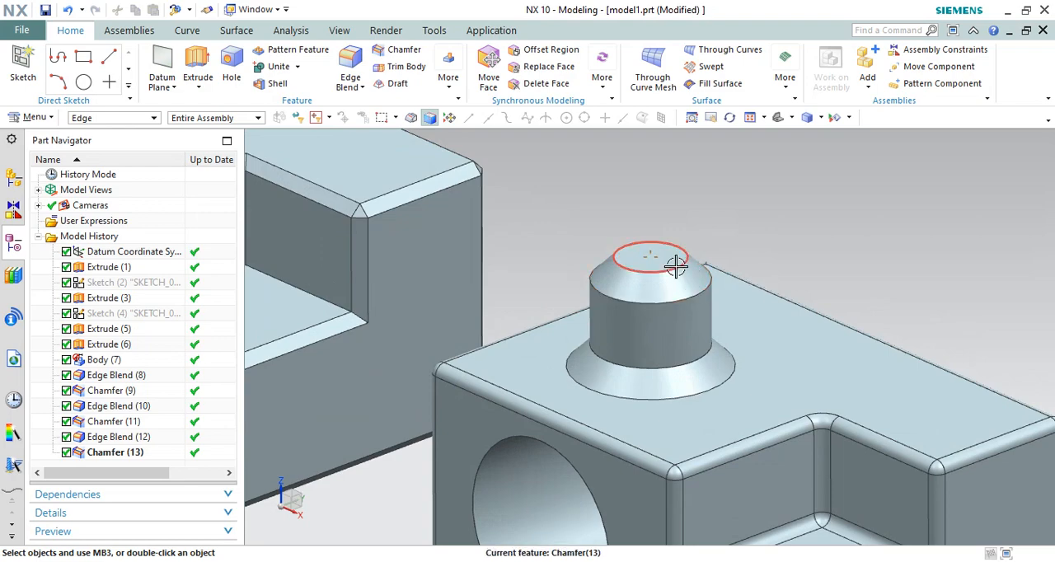
pyautogui.scroll(-3, 701, 325)
pyautogui.moveTo(634, 198)
pyautogui.mouseDown(button='middle')
pyautogui.moveTo(650, 200)
pyautogui.moveTo(625, 214)
pyautogui.mouseUp(button='middle')
pyautogui.scroll(-2, 626, 213)
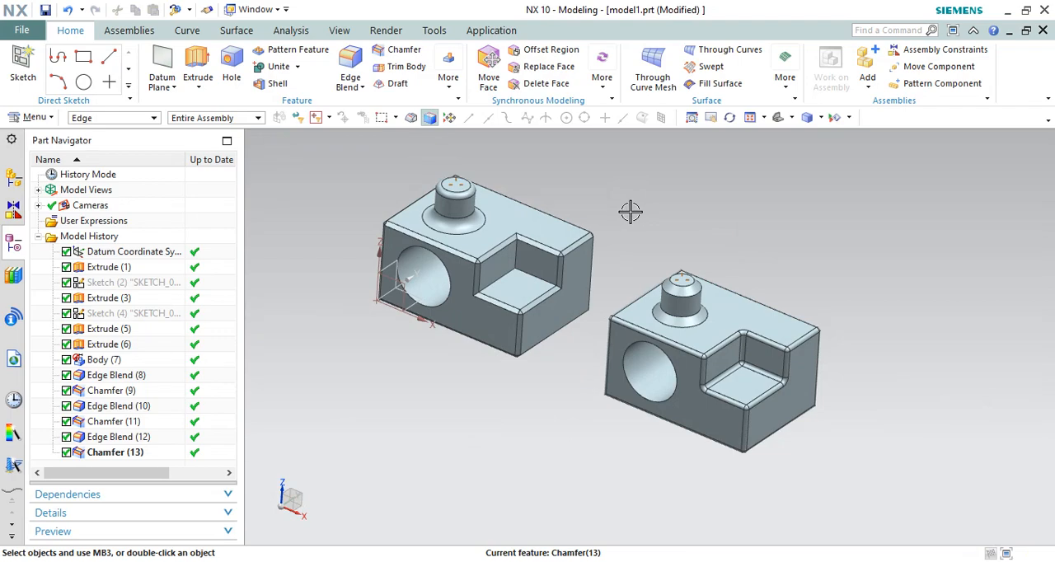
pyautogui.moveTo(595, 185)
pyautogui.mouseDown(button='middle')
pyautogui.moveTo(582, 193)
pyautogui.moveTo(593, 173)
pyautogui.moveTo(617, 172)
pyautogui.moveTo(602, 166)
pyautogui.moveTo(602, 187)
pyautogui.moveTo(591, 190)
pyautogui.moveTo(601, 193)
pyautogui.mouseUp(button='middle')
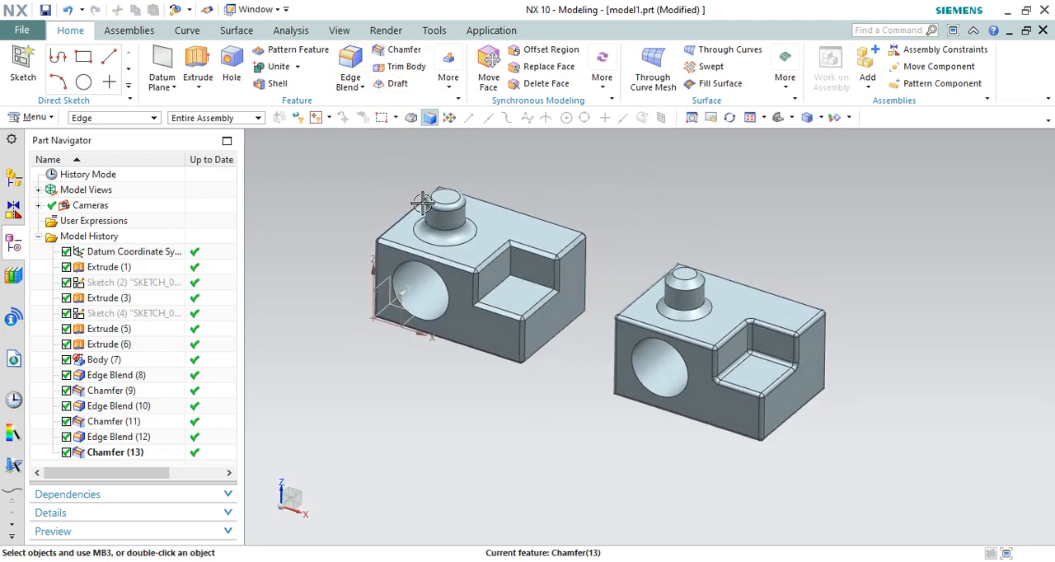
# Compare the blended boss edges on the chamfered block with the chamfered boss edges on the rounded block
pyautogui.scroll(3, 422, 202)
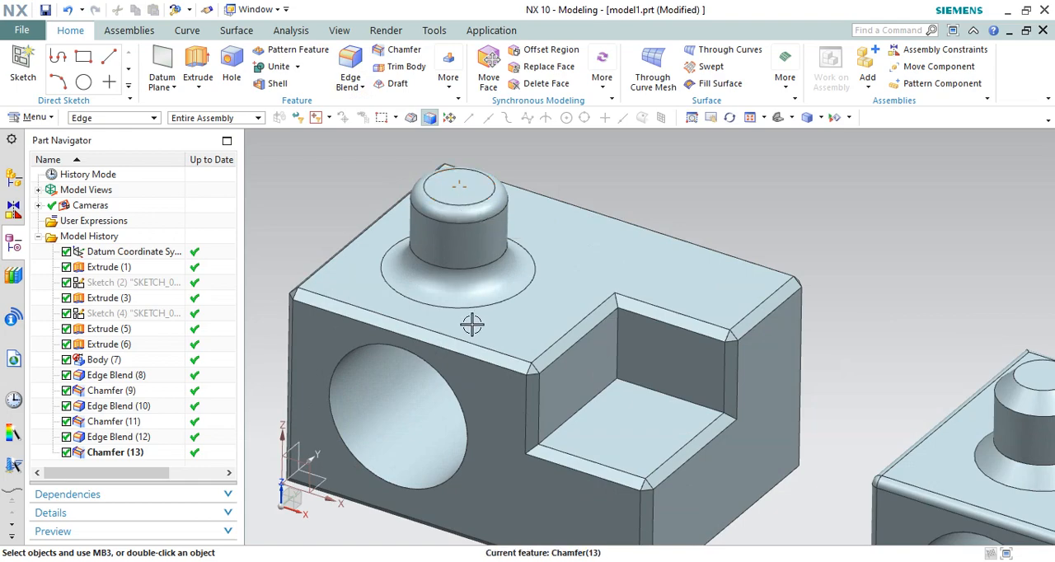
pyautogui.scroll(-3, 475, 405)
pyautogui.scroll(-2, 524, 438)
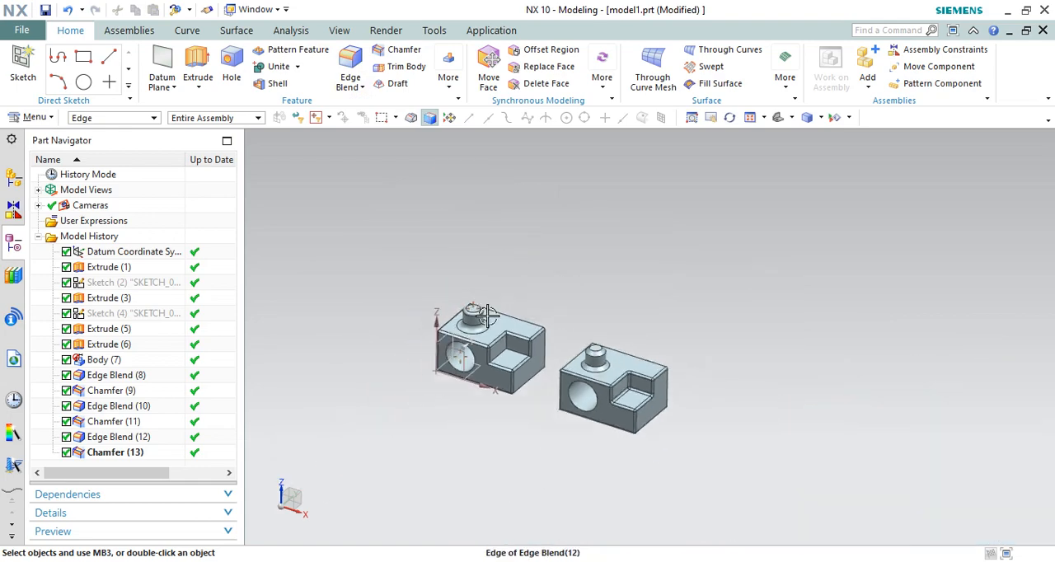
pyautogui.scroll(2, 516, 395)
pyautogui.scroll(2, 526, 388)
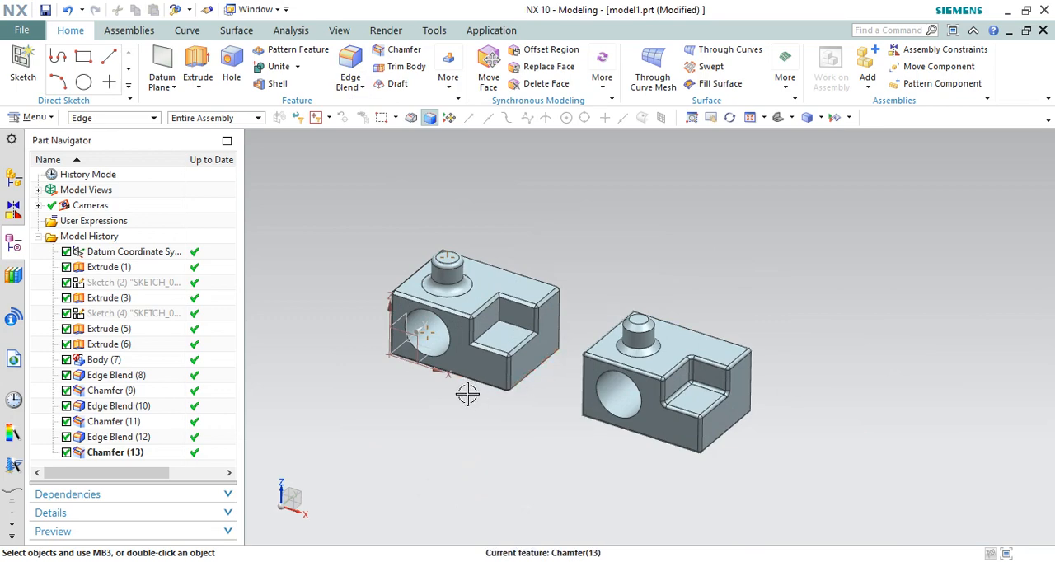
pyautogui.scroll(2, 452, 282)
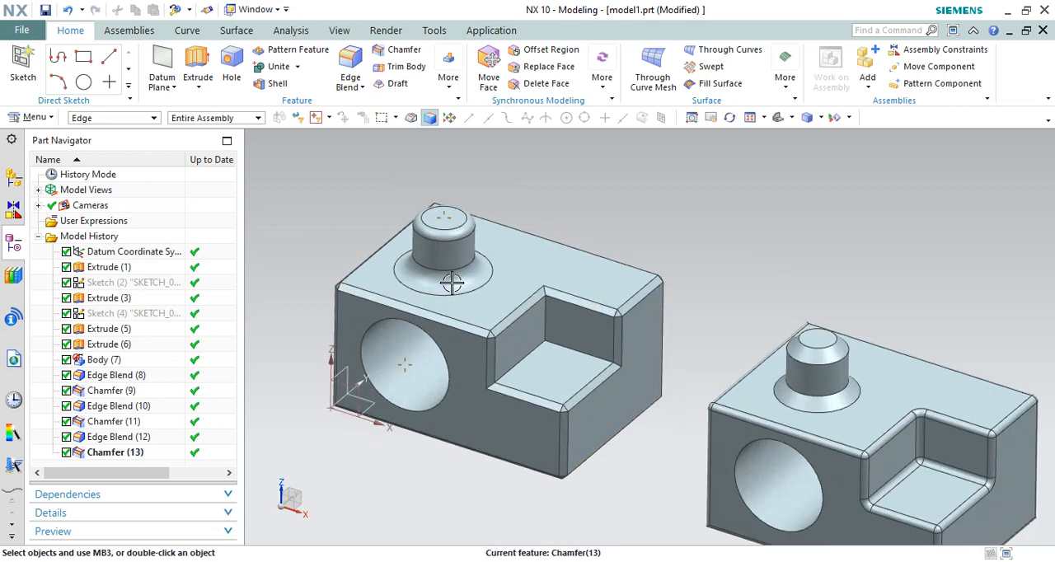
pyautogui.scroll(-2, 497, 264)
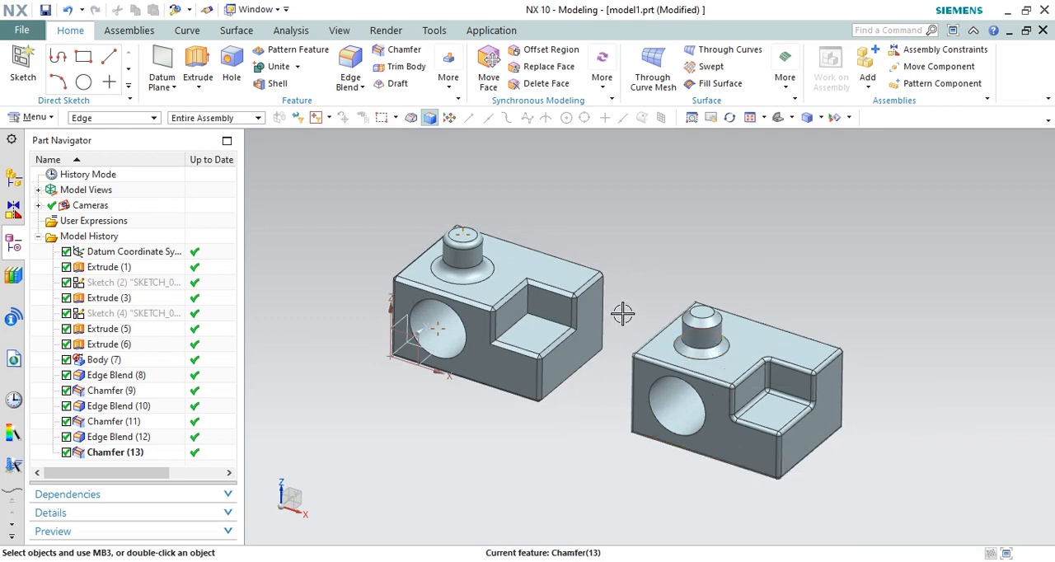
pyautogui.scroll(3, 701, 303)
pyautogui.scroll(-3, 706, 301)
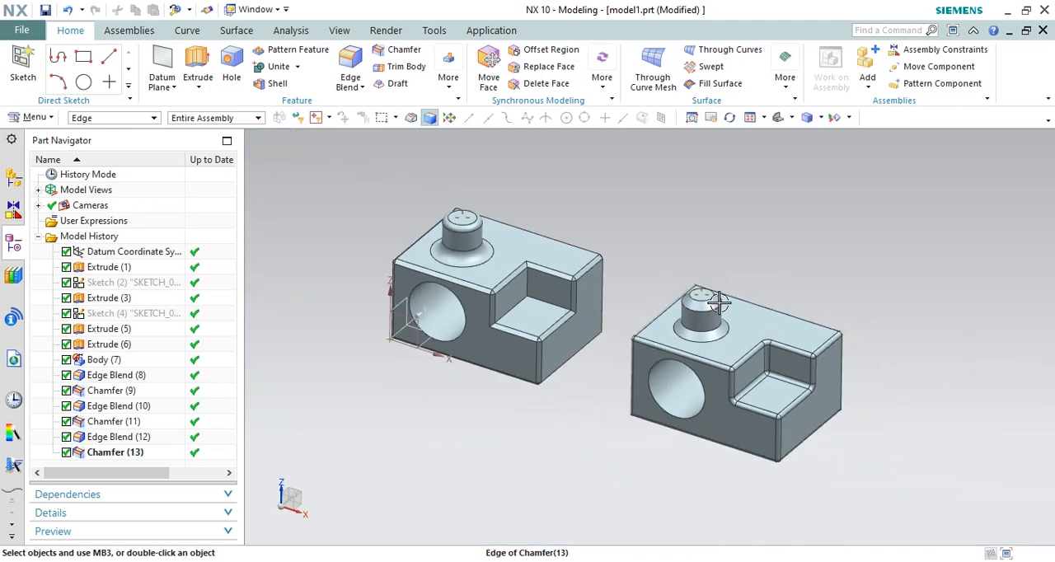
pyautogui.scroll(2, 701, 296)
pyautogui.scroll(-4, 709, 300)
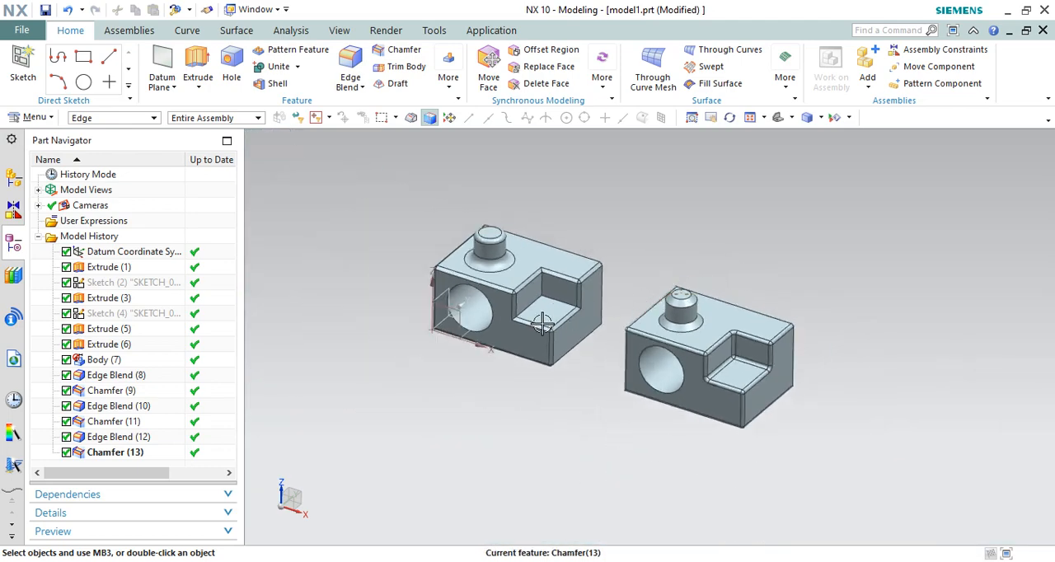
# Add a 5 mm edge blend to the front edge of the hole in the chamfered block
pyautogui.scroll(3, 473, 315)
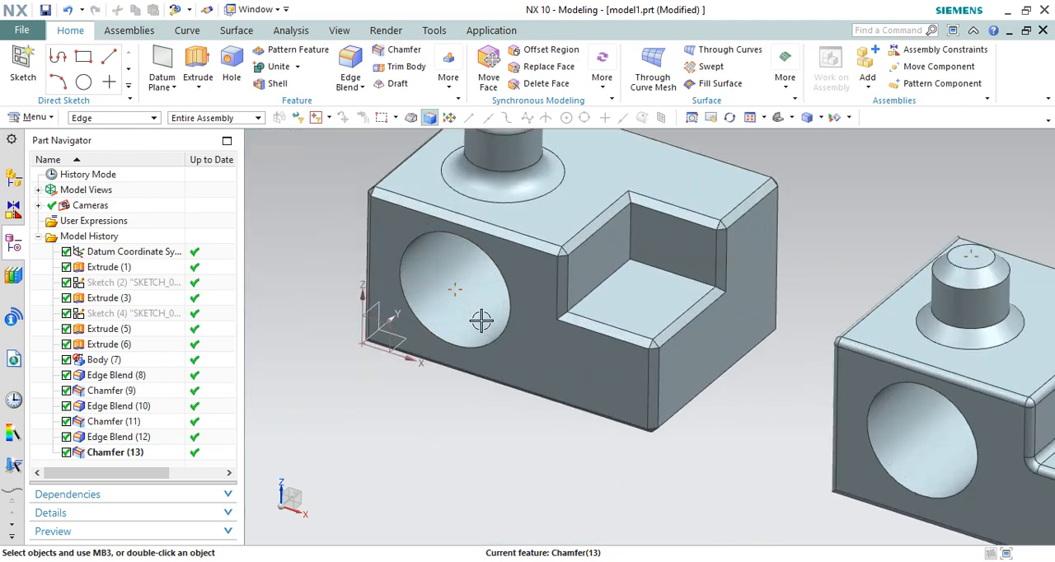
pyautogui.click(350, 78)
pyautogui.scroll(-3, 490, 283)
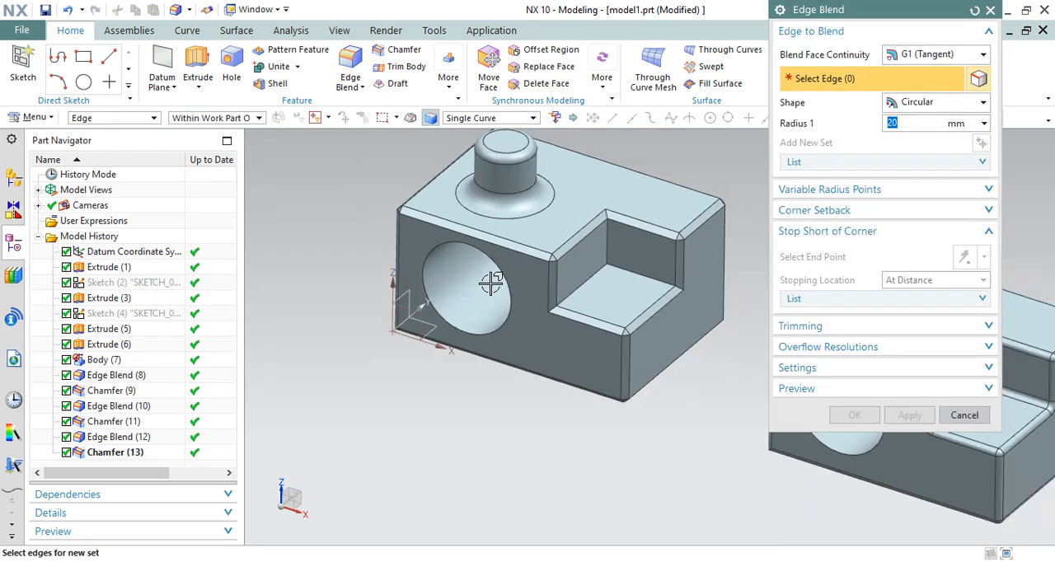
pyautogui.scroll(2, 498, 306)
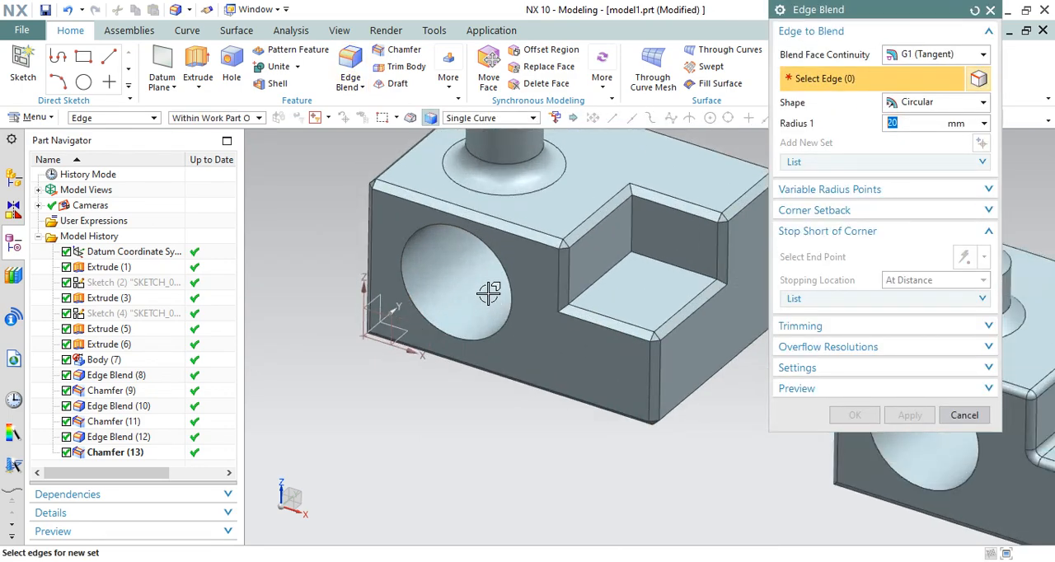
pyautogui.click(444, 226)
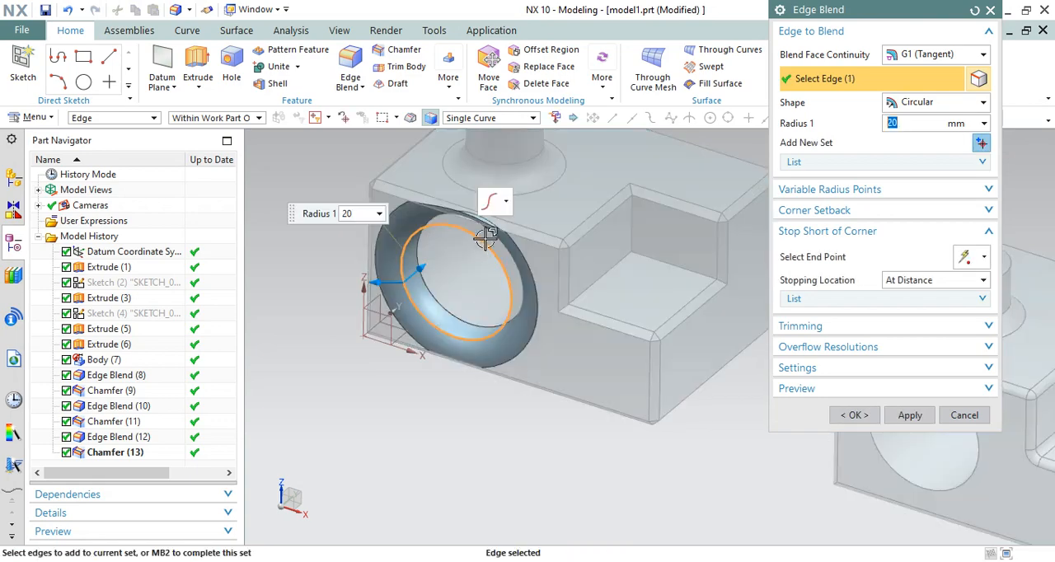
pyautogui.write('5')
pyautogui.moveTo(391, 281); pyautogui.dragTo(390, 282)
pyautogui.click(857, 415)
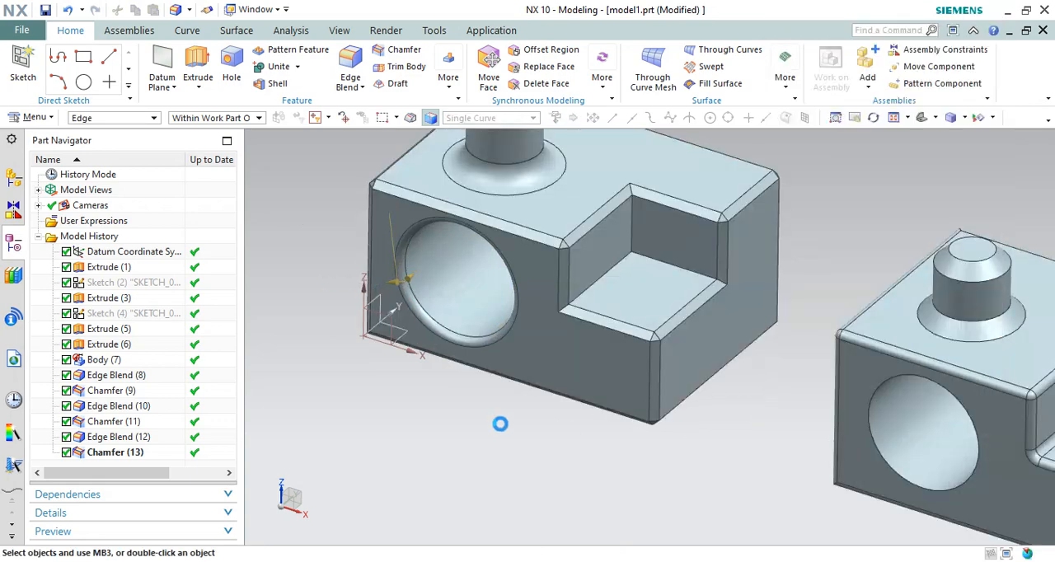
pyautogui.scroll(3, 436, 259)
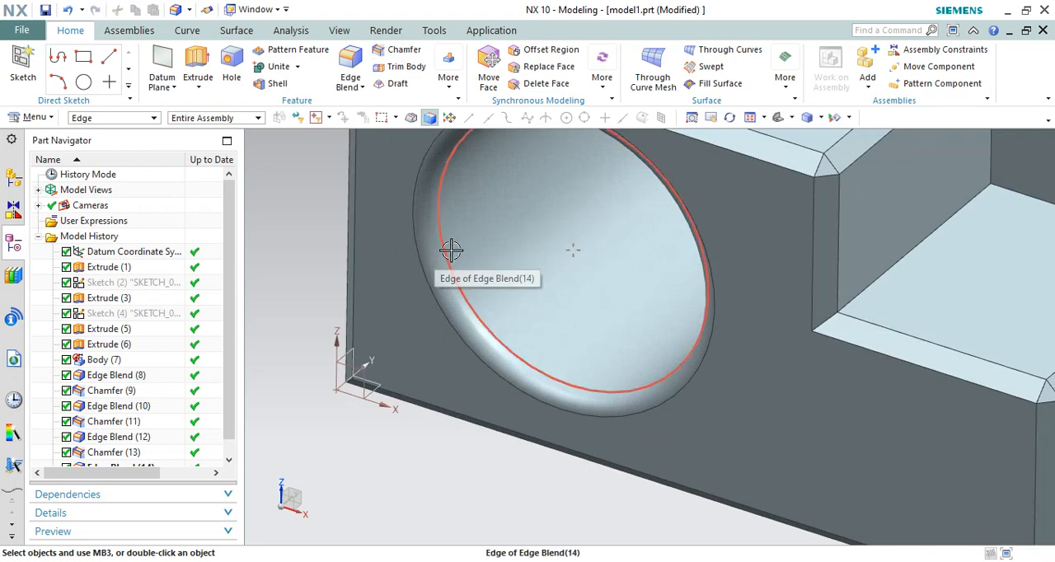
pyautogui.scroll(-5, 496, 222)
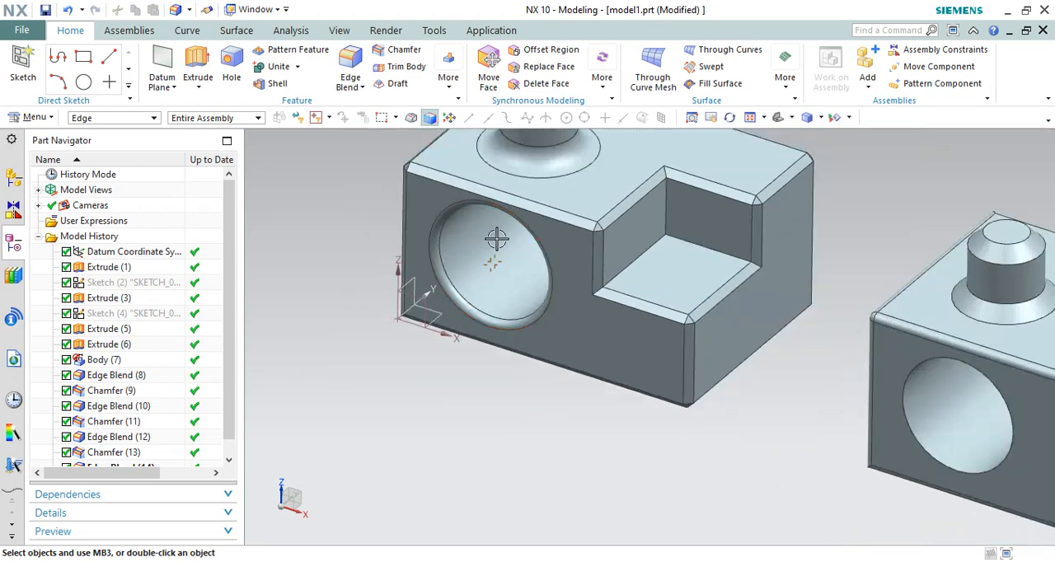
# Add a symmetric 10 mm chamfer to the front edge of the hole in the rounded block
pyautogui.click(400, 52)
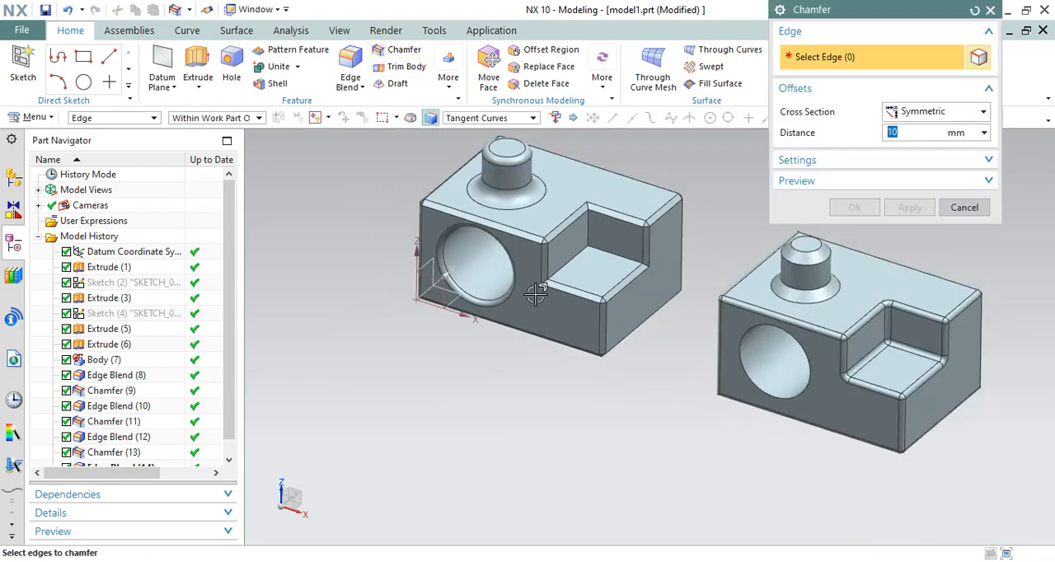
pyautogui.scroll(-1, 610, 322)
pyautogui.scroll(3, 610, 322)
pyautogui.click(664, 314)
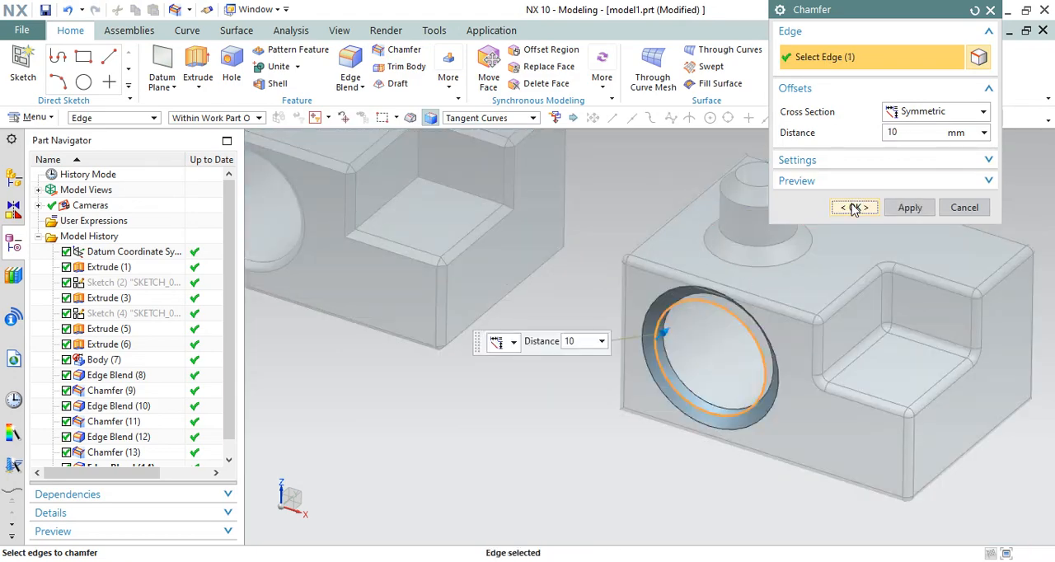
pyautogui.click(855, 209)
# Compare the blended hole edge on the chamfered block with the chamfered hole edge on the rounded block
pyautogui.scroll(-3, 605, 358)
pyautogui.moveTo(605, 357); pyautogui.dragTo(735, 241, button='middle')
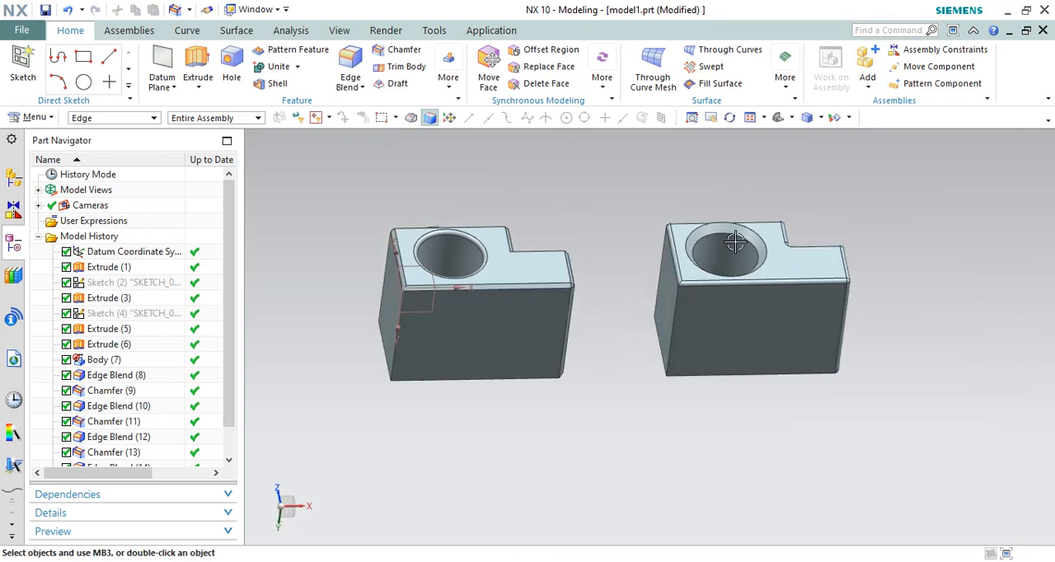
pyautogui.scroll(3, 735, 241)
pyautogui.scroll(-3, 678, 284)
pyautogui.moveTo(677, 283); pyautogui.dragTo(585, 338, button='middle')
pyautogui.rightClick(569, 211)
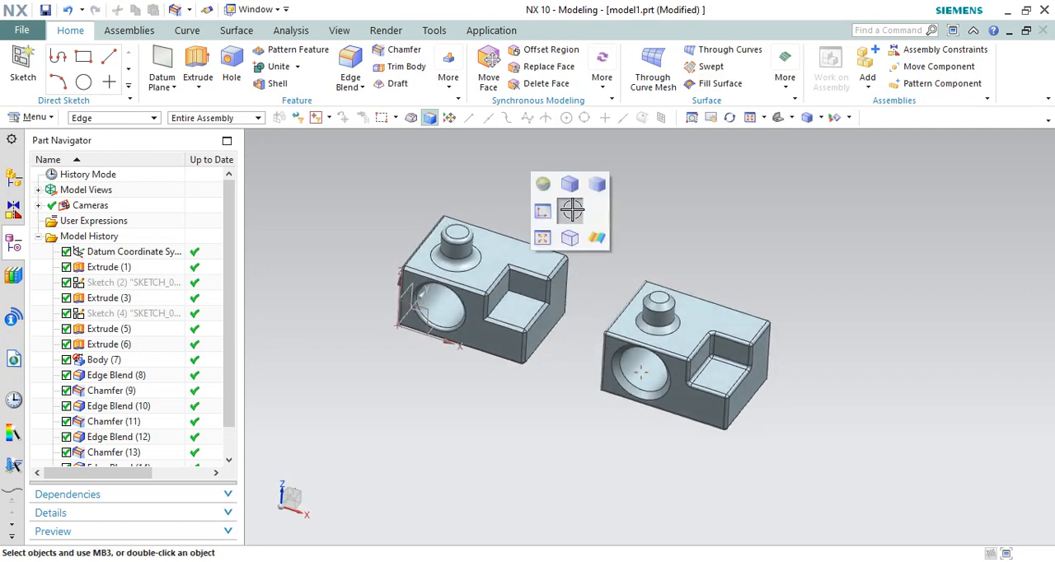
pyautogui.click(570, 183)
pyautogui.scroll(2, 494, 251)
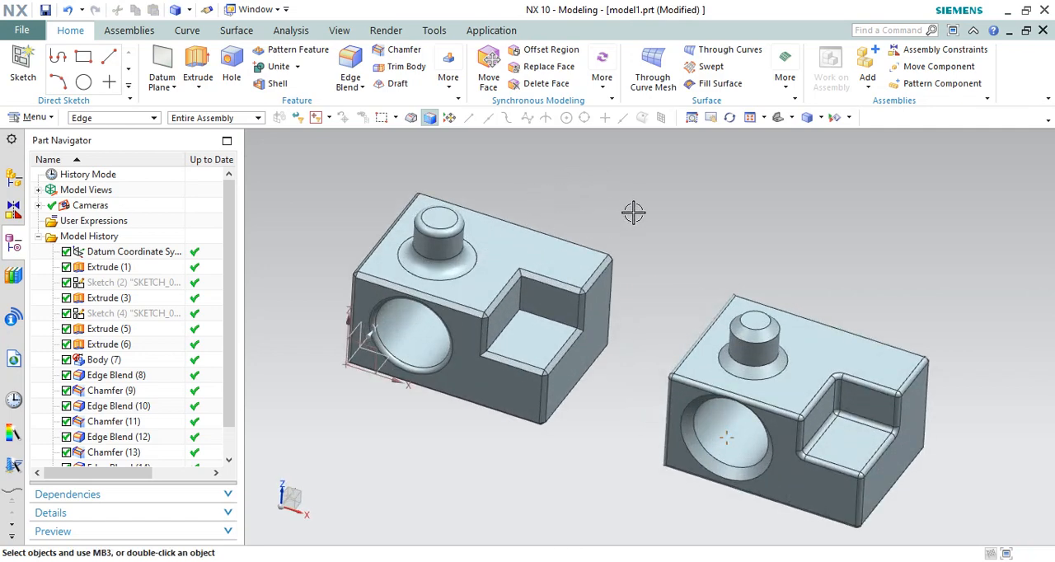
pyautogui.scroll(-2, 630, 216)
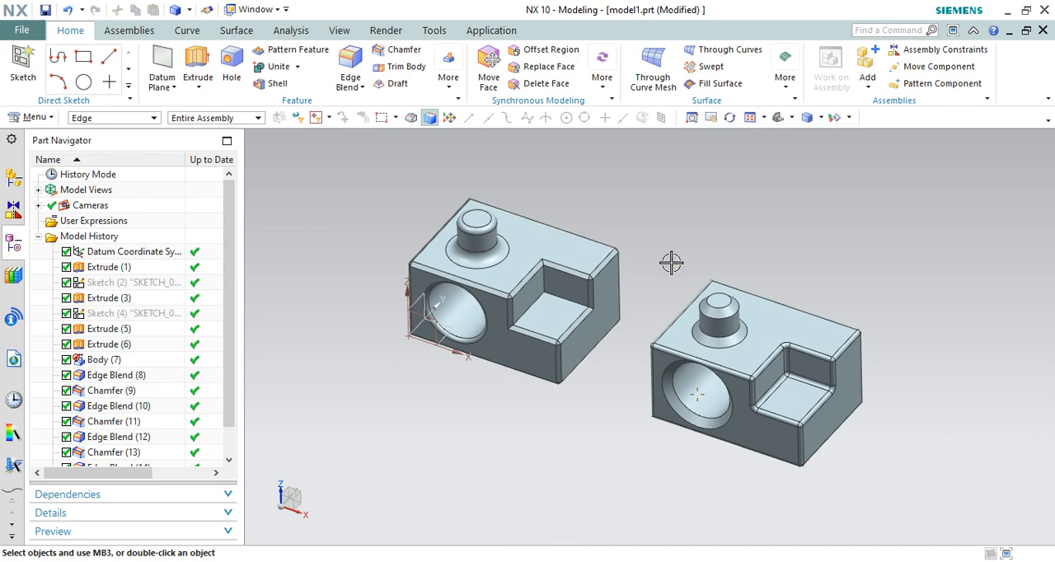
# Examine the blended and chamfered block, boss and hole edges of both blocks side by side
pyautogui.moveTo(714, 207); pyautogui.dragTo(714, 181, button='right')
pyautogui.moveTo(728, 237); pyautogui.dragTo(649, 251, button='middle')
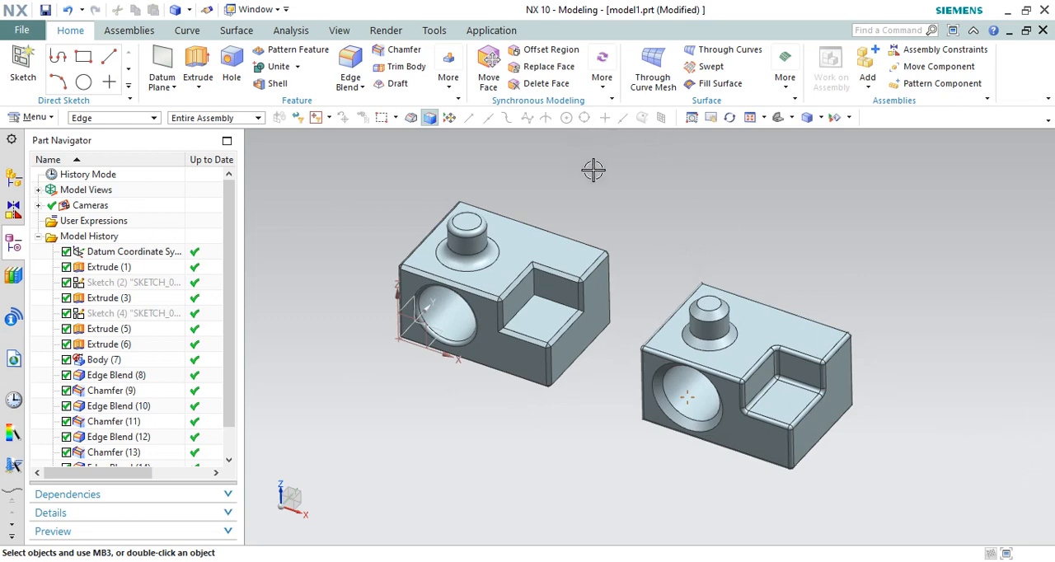
pyautogui.scroll(-1, 624, 190)
pyautogui.scroll(2, 645, 186)
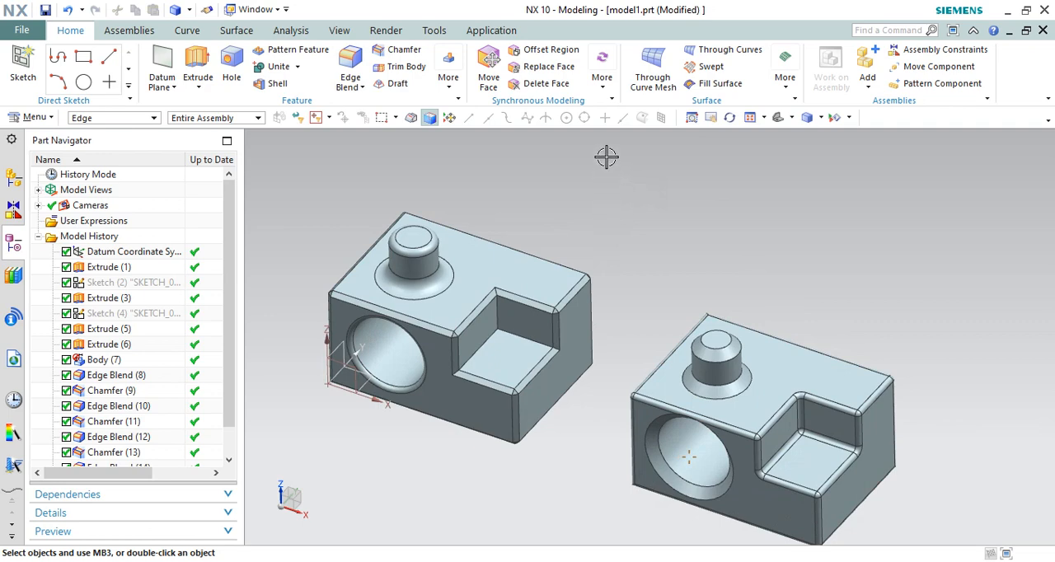
pyautogui.scroll(-2, 587, 286)
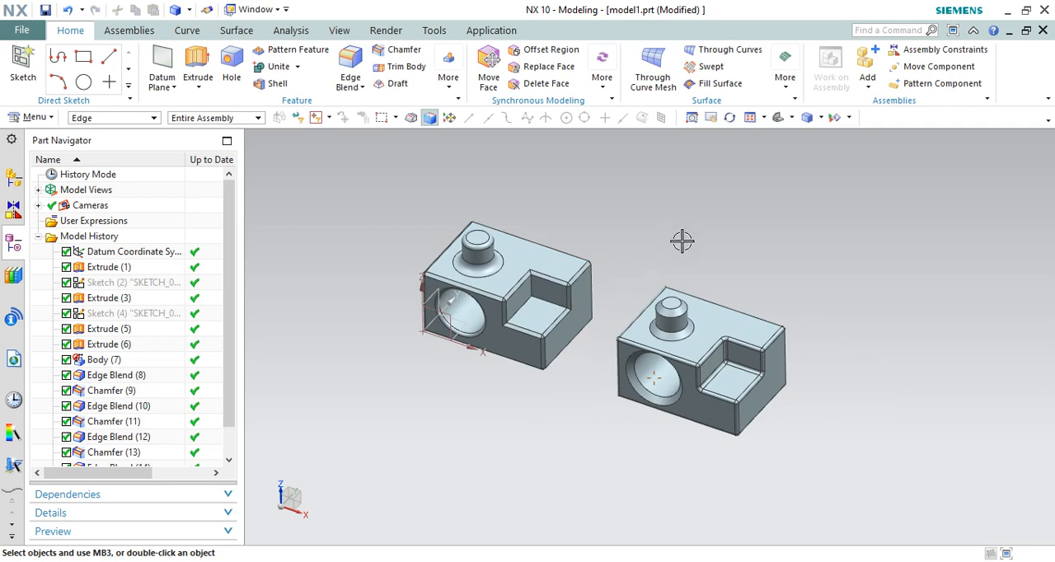
pyautogui.scroll(3, 591, 312)
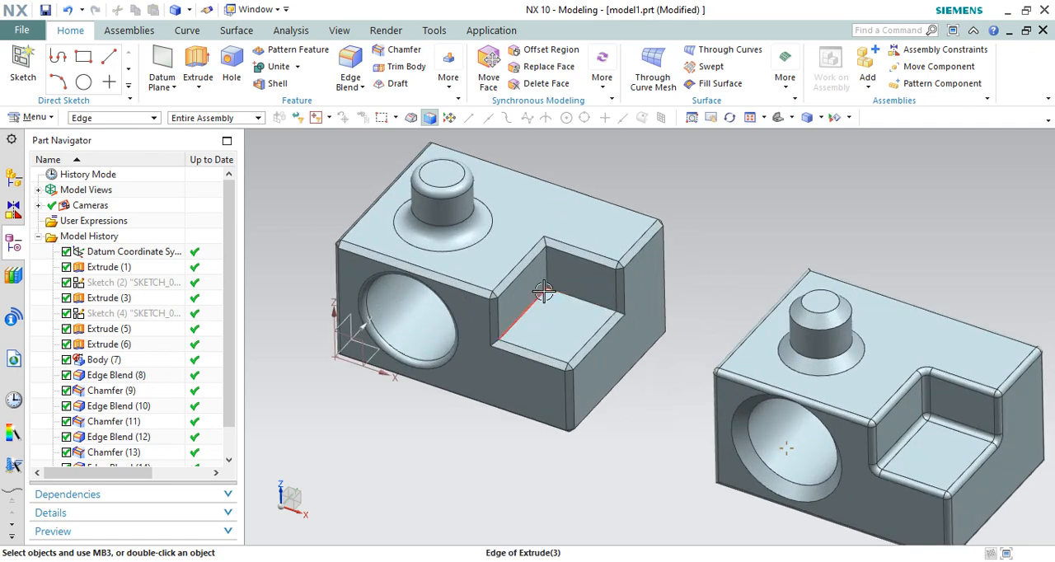
pyautogui.scroll(-1, 544, 301)
pyautogui.scroll(-1, 464, 313)
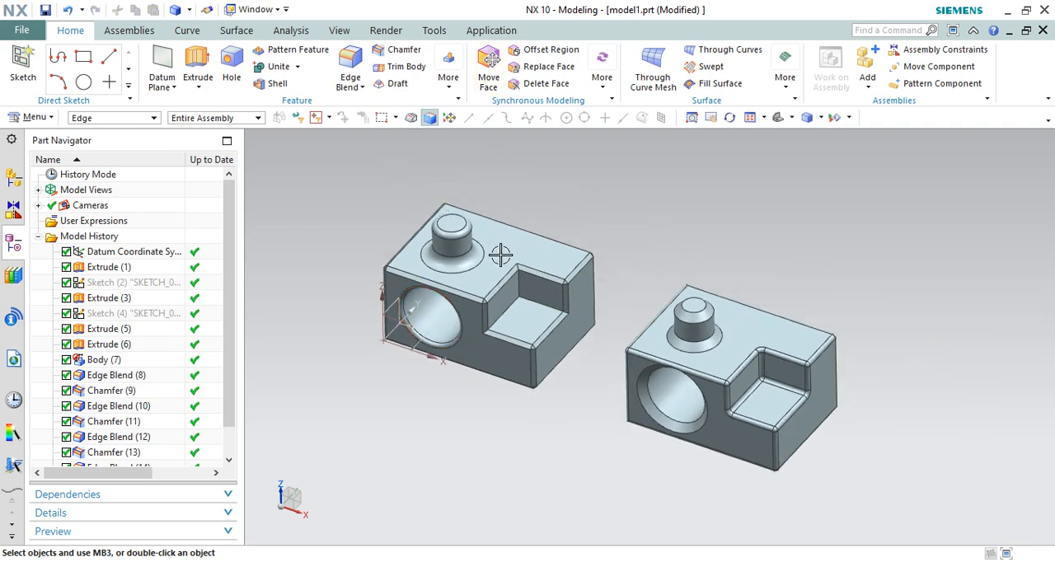
# Delete all edge blend and chamfer features from Edge Blend (8) through Chamfer (15)
pyautogui.scroll(-2, 132, 398)
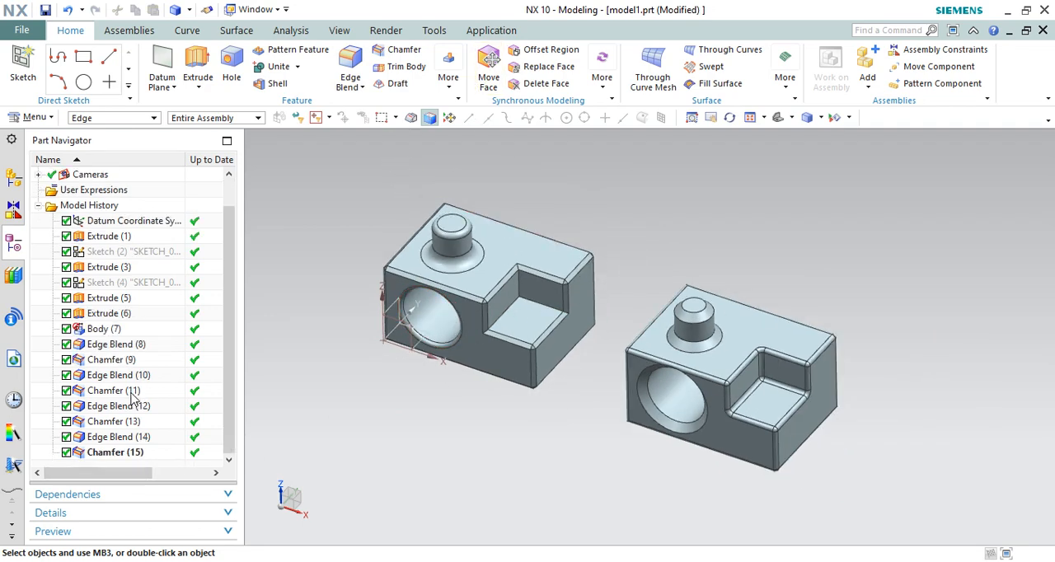
pyautogui.click(114, 346)
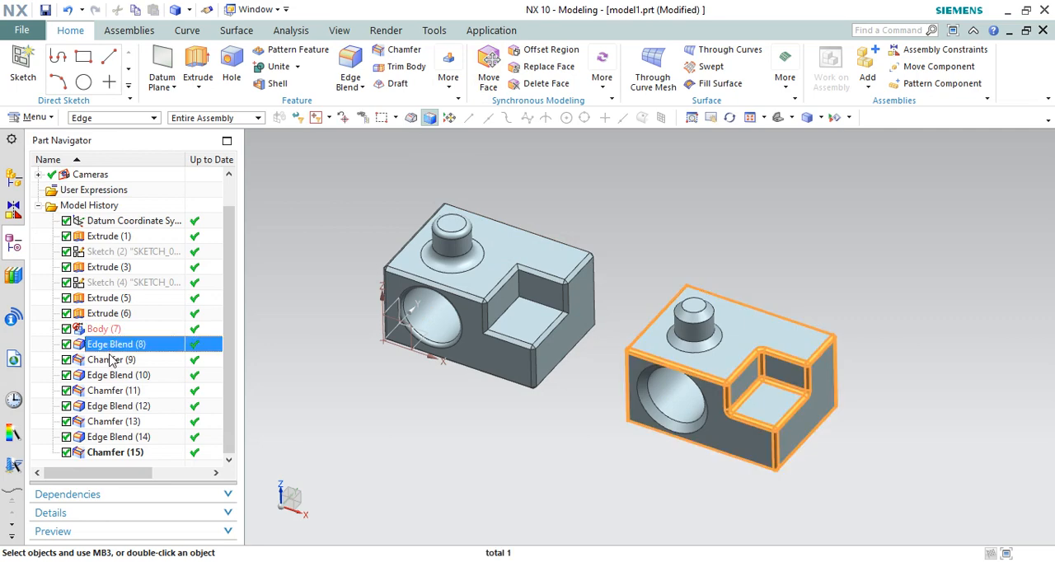
pyautogui.keyDown('shift'); pyautogui.click(108, 454); pyautogui.keyUp('shift')
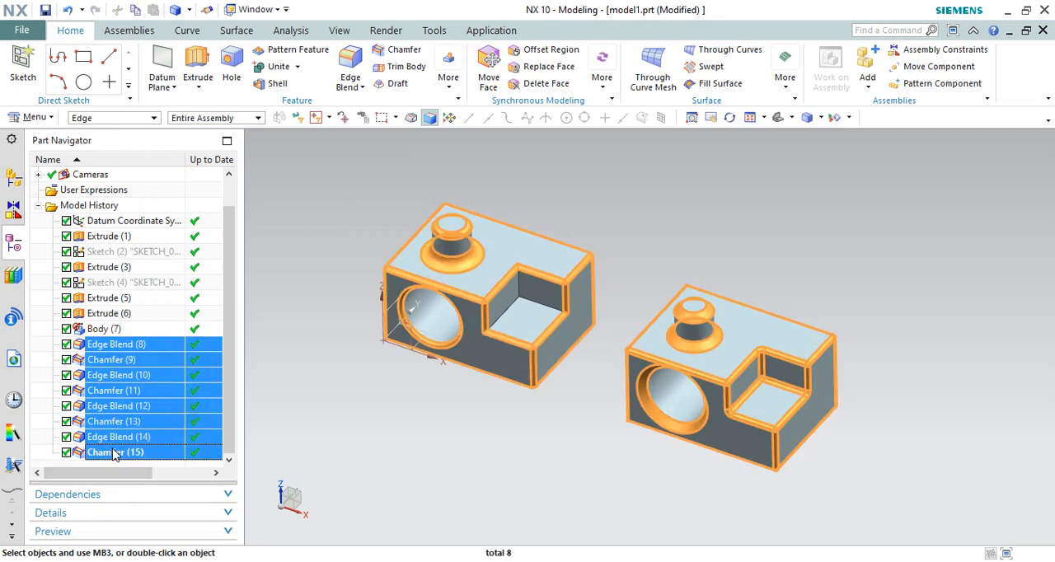
pyautogui.press('Delete')
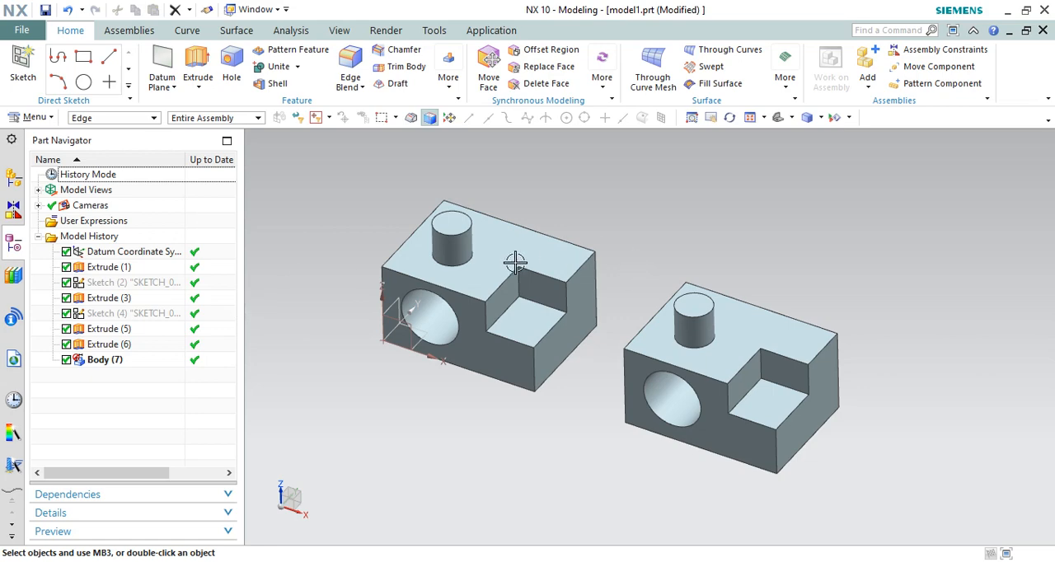
# Suppress the Body (7) feature so that only the original block remains
pyautogui.scroll(1, 408, 243)
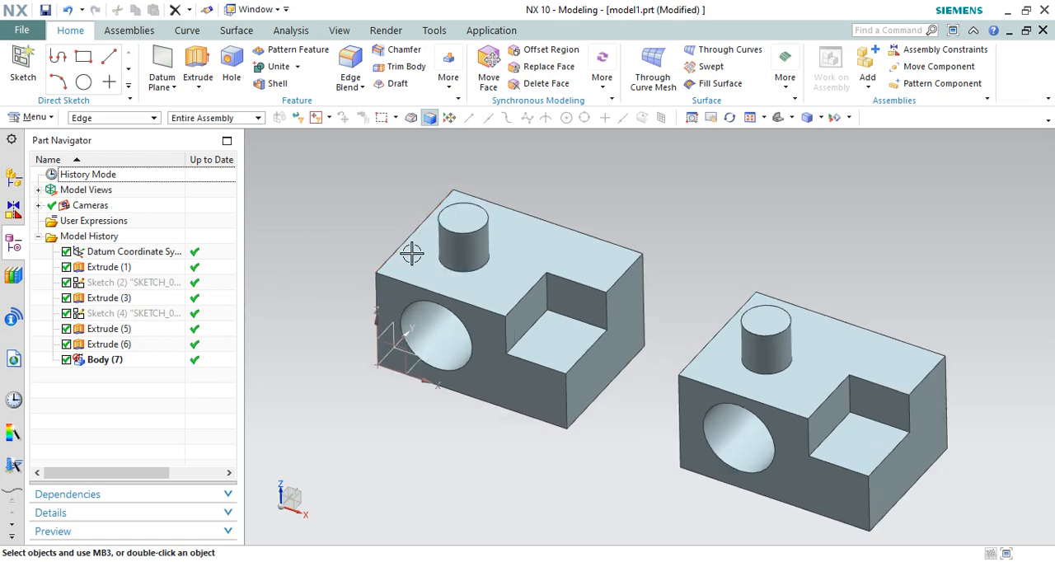
pyautogui.click(66, 359)
pyautogui.scroll(1, 354, 236)
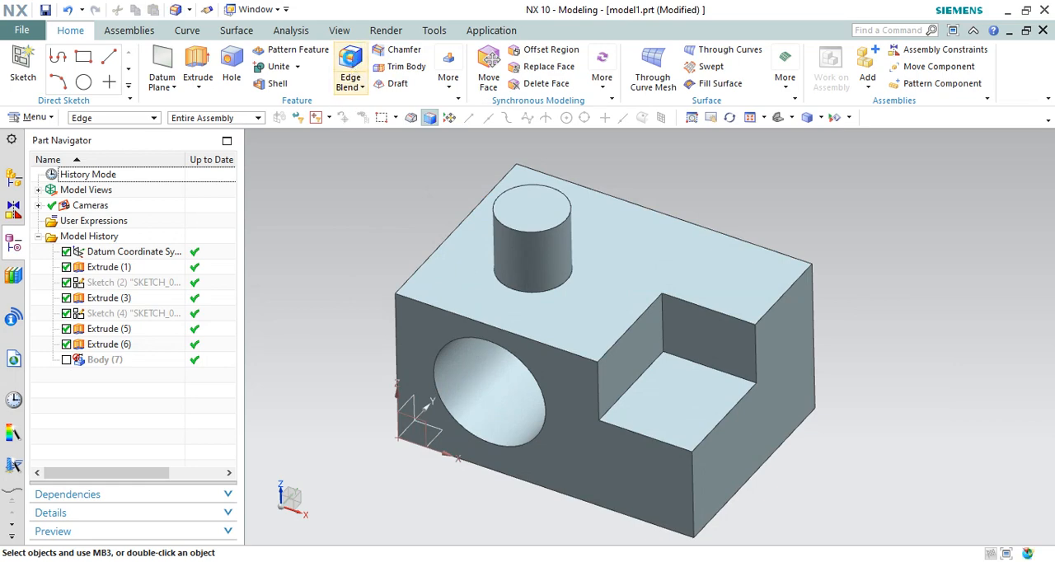
# Start an Edge Blend, collapse its variable radius, corner setback and stop-short option groups, and move the dialog clear of the ribbon
pyautogui.click(351, 74)
pyautogui.scroll(-1, 368, 234)
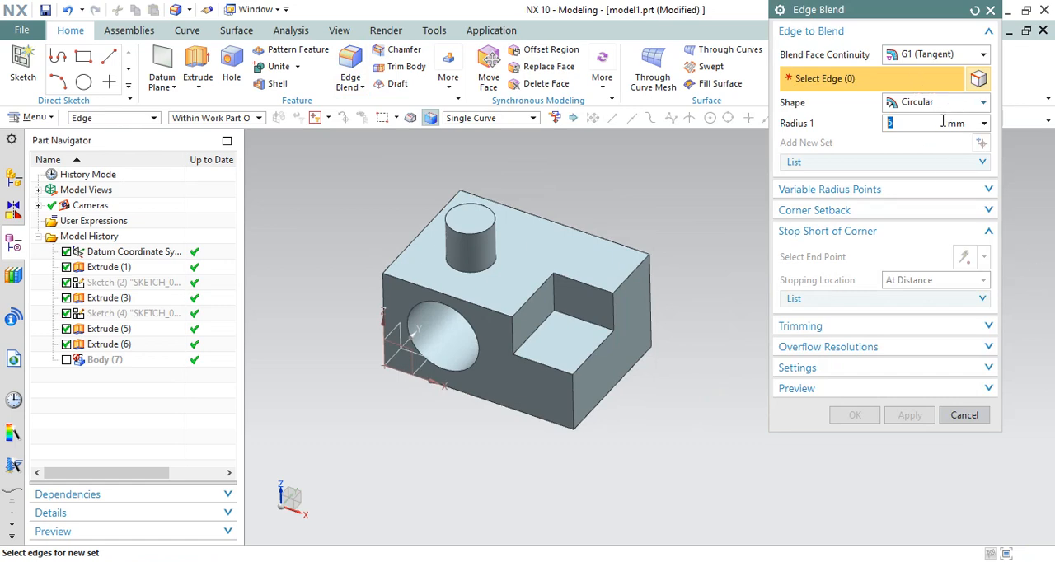
pyautogui.click(966, 215)
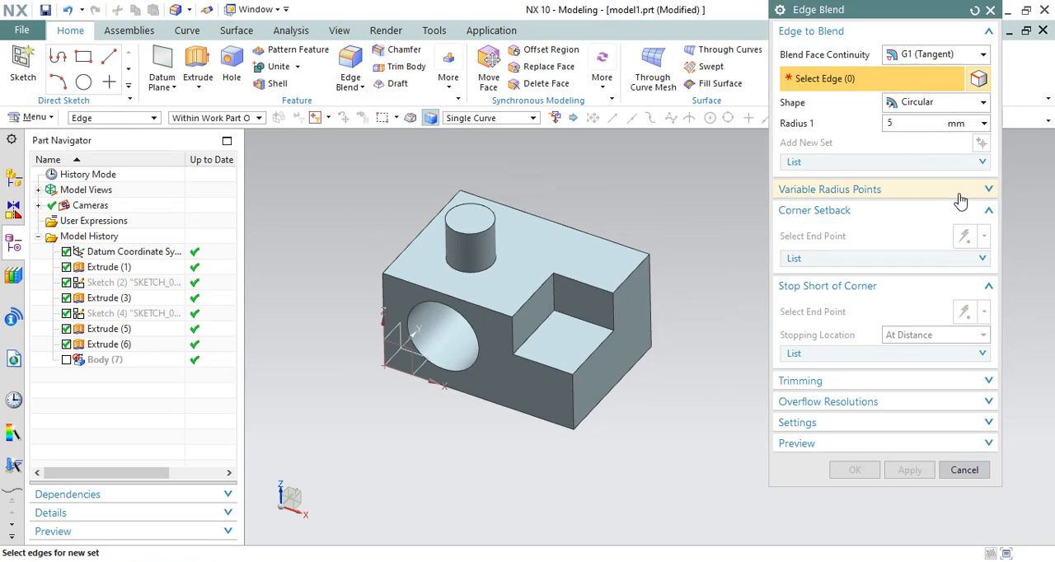
pyautogui.click(960, 200)
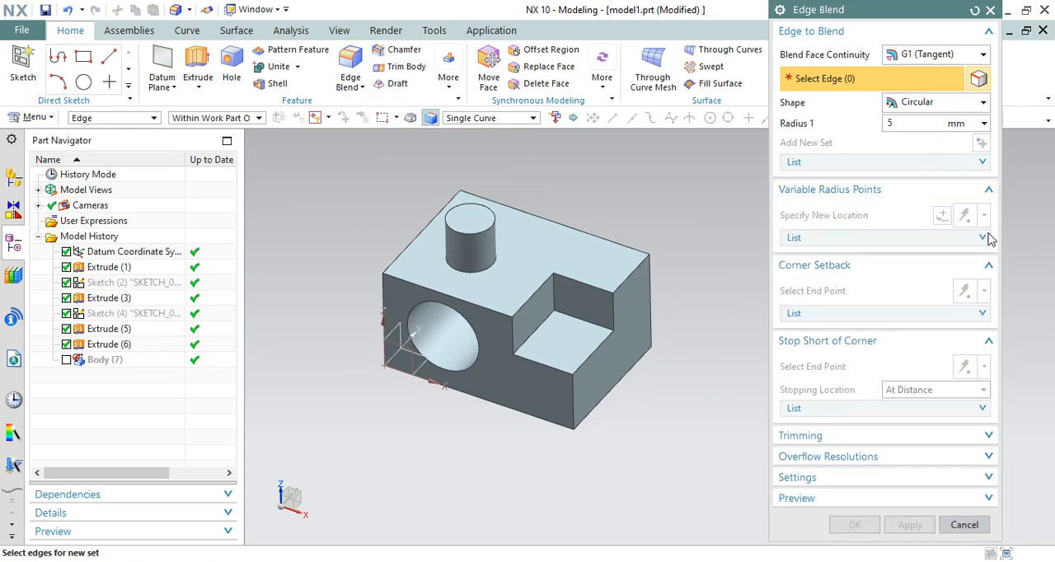
pyautogui.click(983, 161)
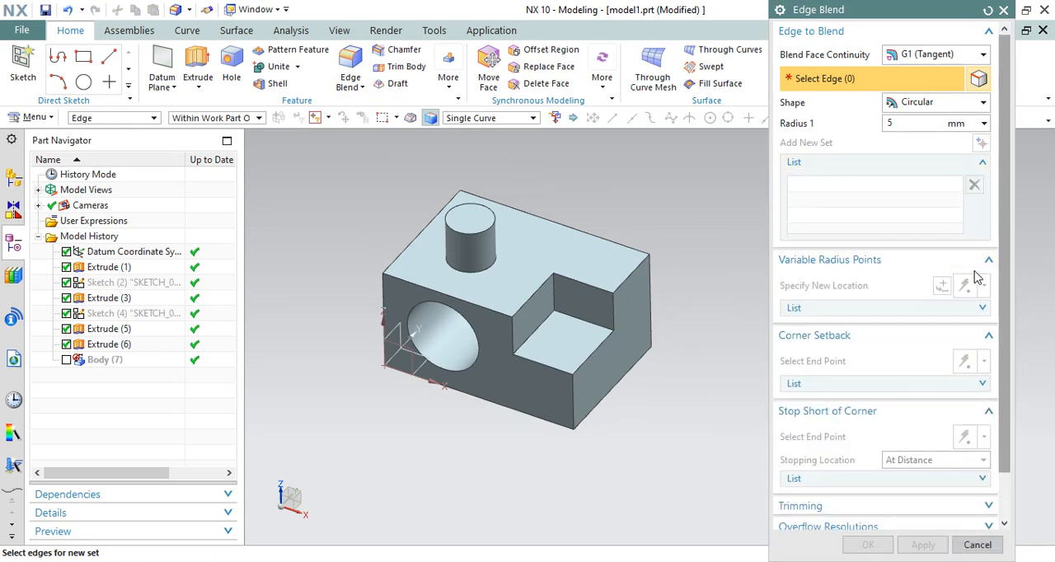
pyautogui.click(988, 260)
pyautogui.click(982, 163)
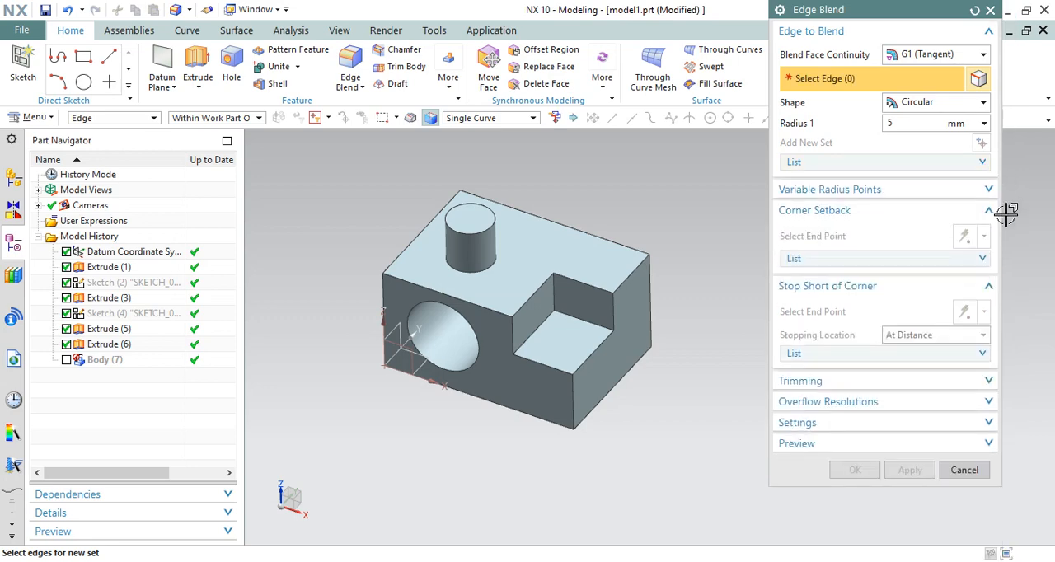
pyautogui.click(989, 212)
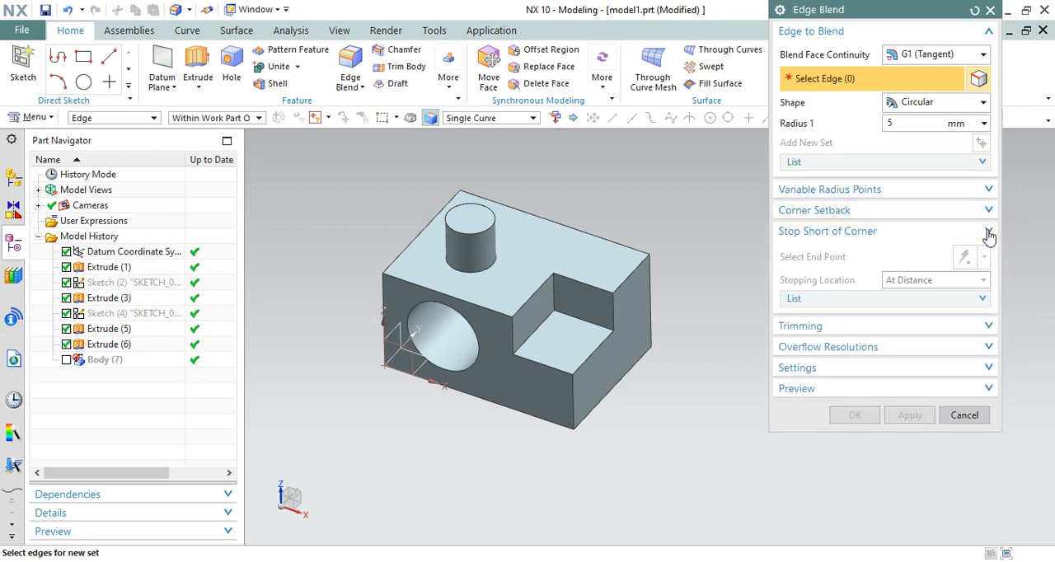
pyautogui.click(989, 234)
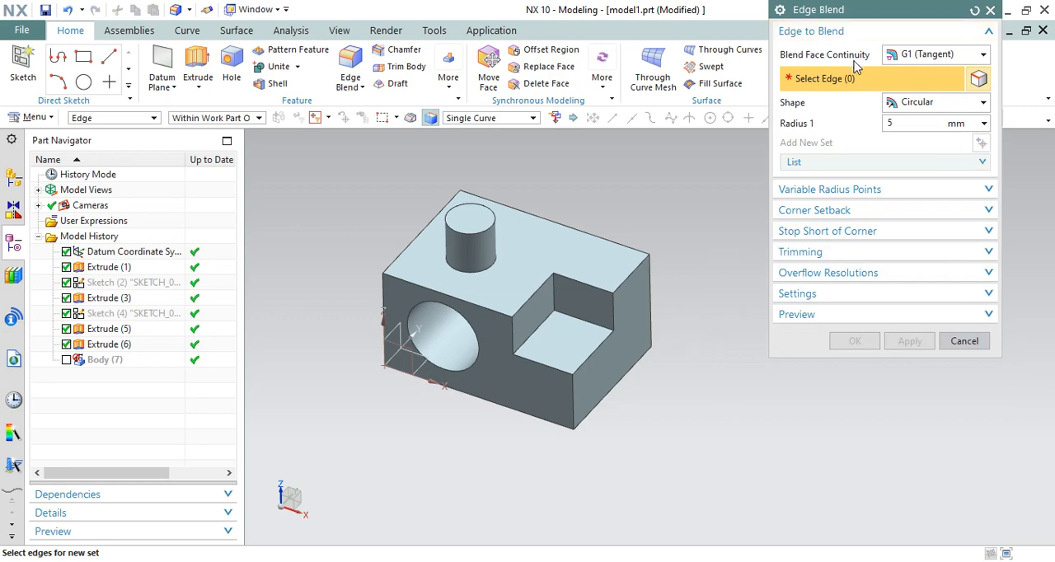
pyautogui.moveTo(873, 16); pyautogui.dragTo(857, 72)
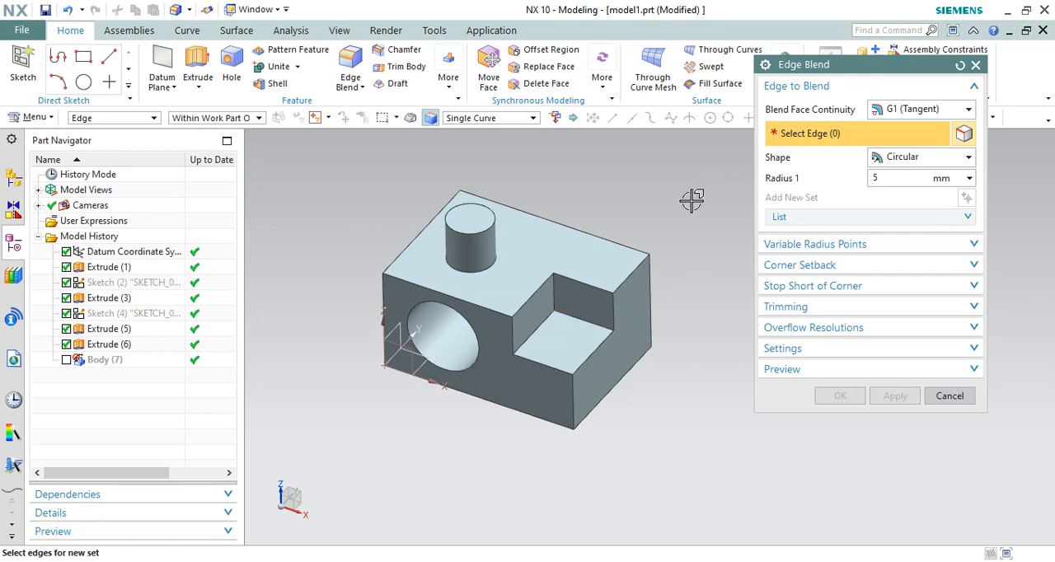
# Select the notch's inner vertical edge for the blend and toggle the live preview off and on again
pyautogui.scroll(1, 534, 202)
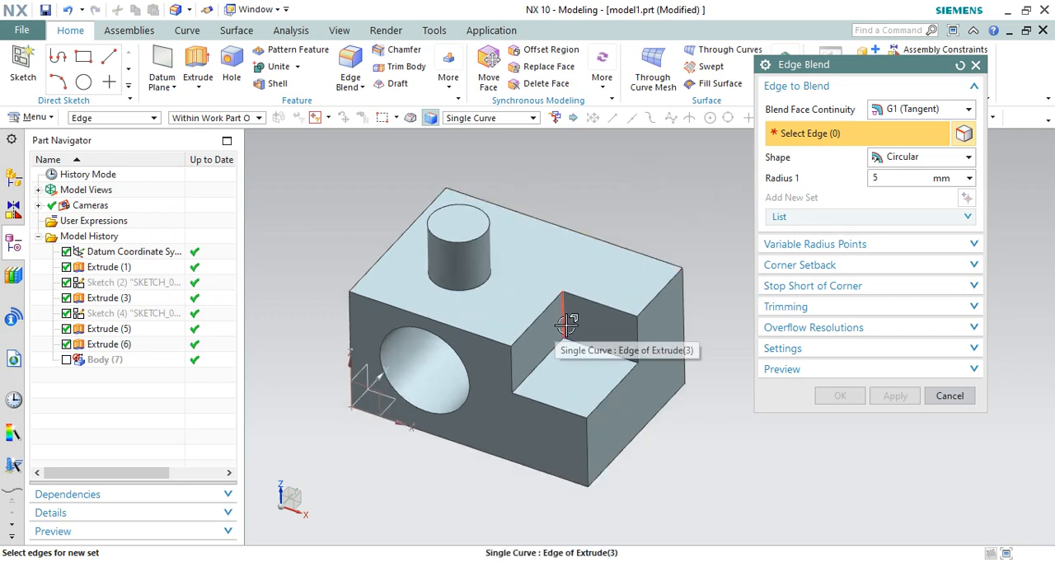
pyautogui.click(569, 317)
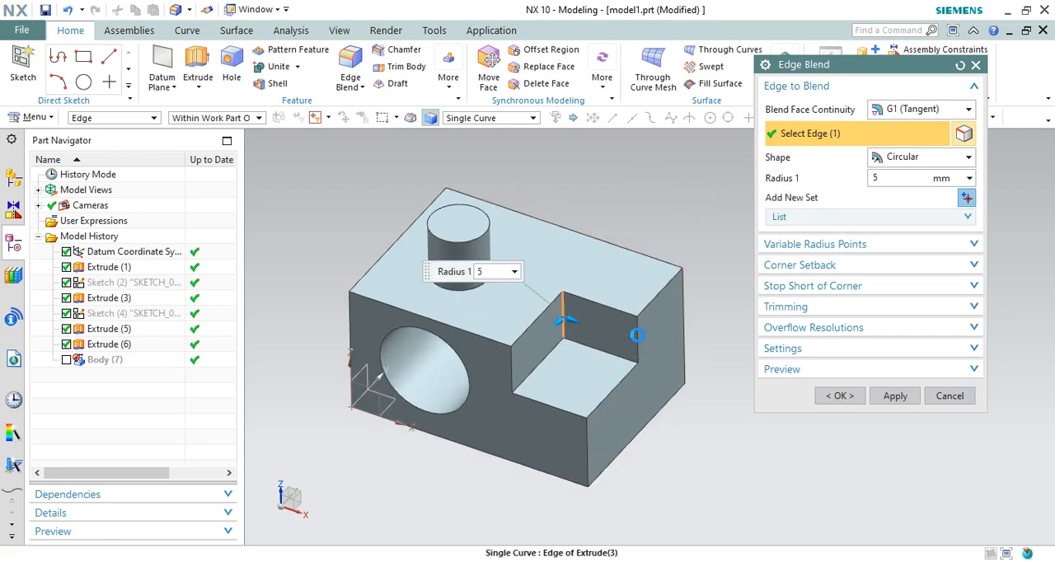
pyautogui.click(793, 370)
pyautogui.click(770, 395)
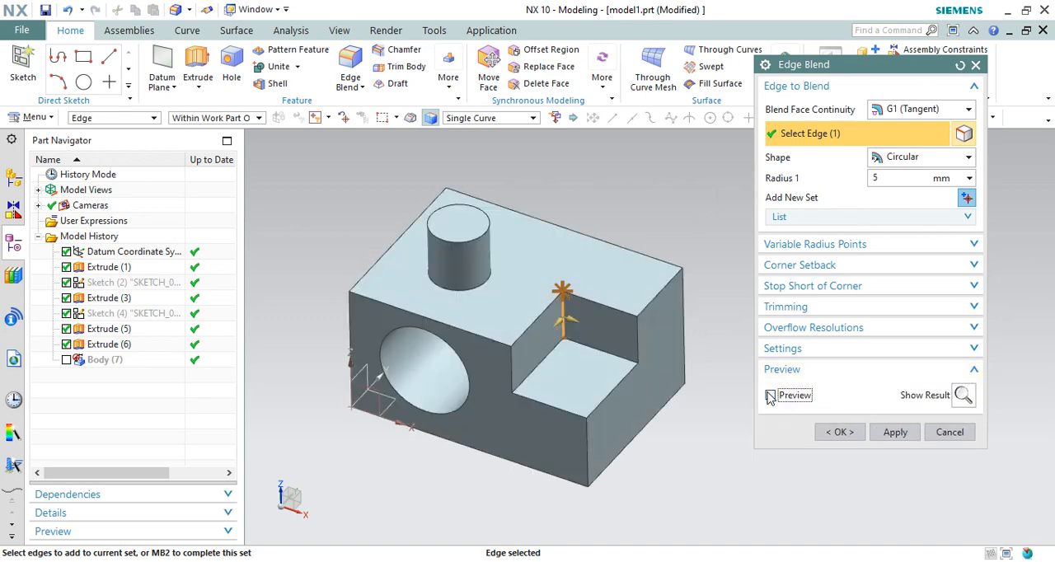
pyautogui.click(770, 396)
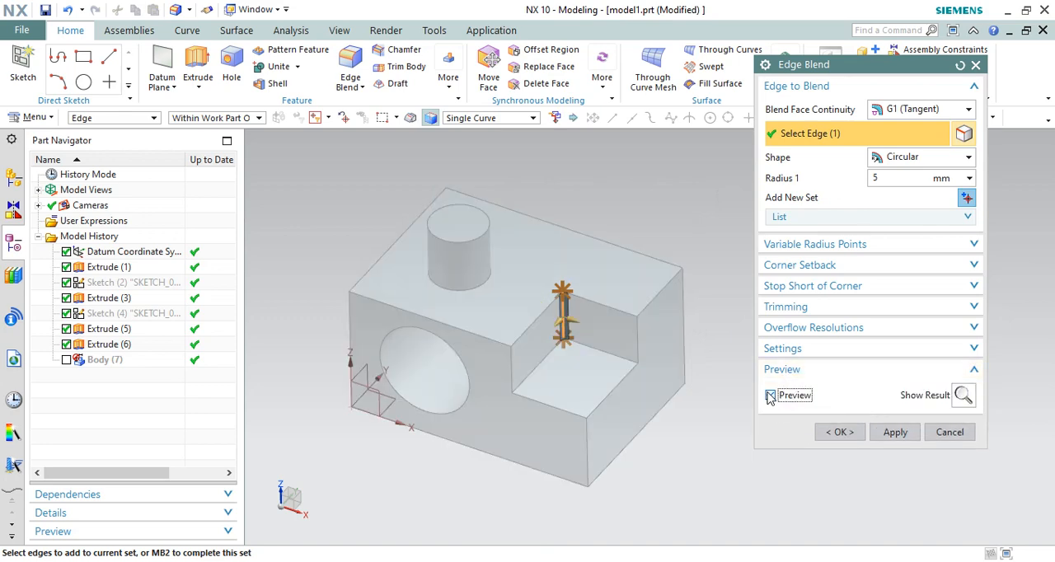
# Stretch the notch edge's blend radius to 20 mm with its handle, and set Radius 1 to 15 mm
pyautogui.scroll(5, 565, 339)
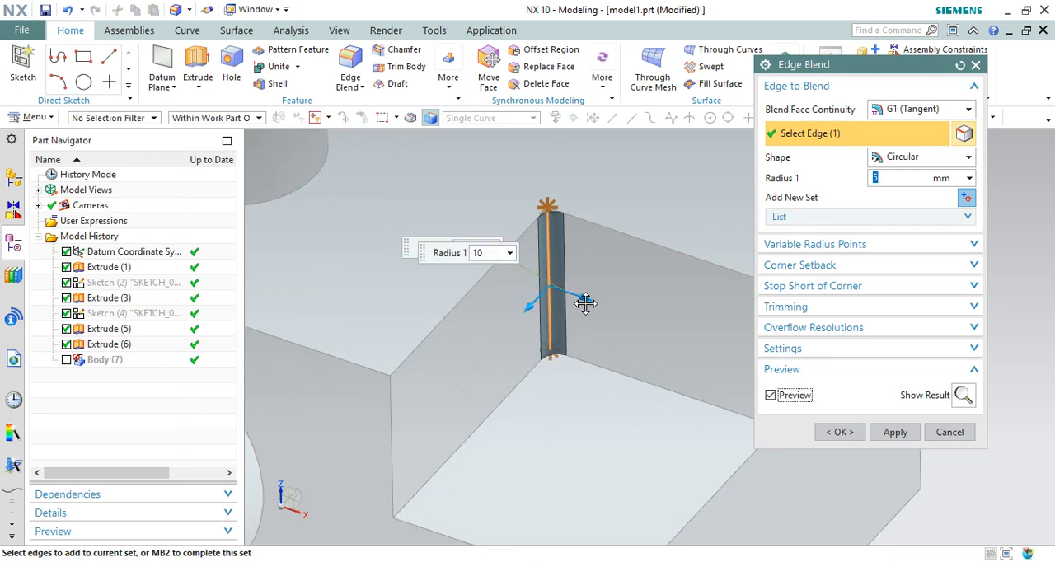
pyautogui.moveTo(585, 303); pyautogui.dragTo(607, 313)
pyautogui.scroll(-3, 618, 315)
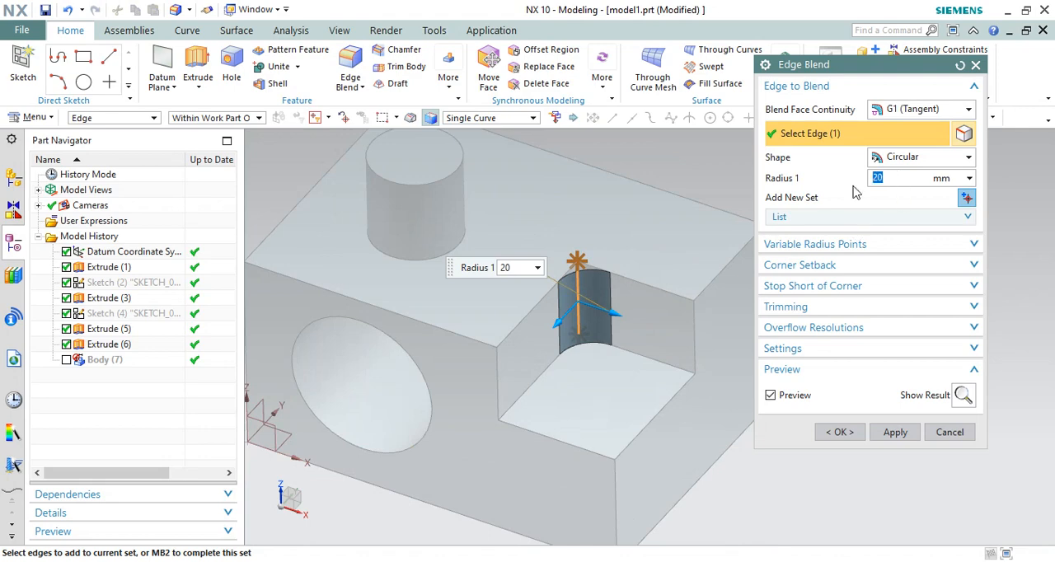
pyautogui.write('15')
pyautogui.press('Return')
pyautogui.scroll(-2, 531, 309)
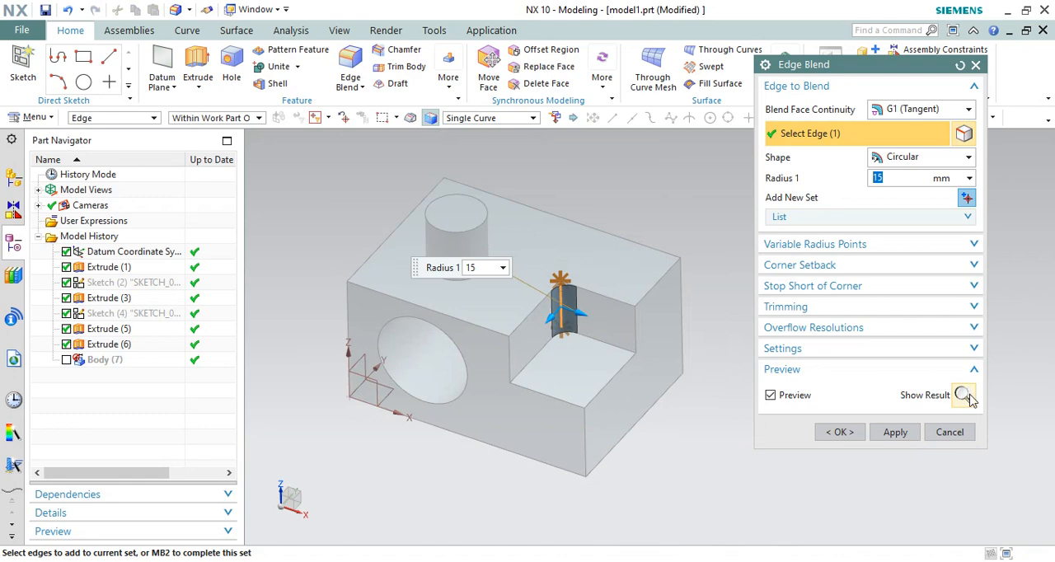
# Show the finished blend on the notch edge, undo that result display, and apply the blend
pyautogui.click(964, 396)
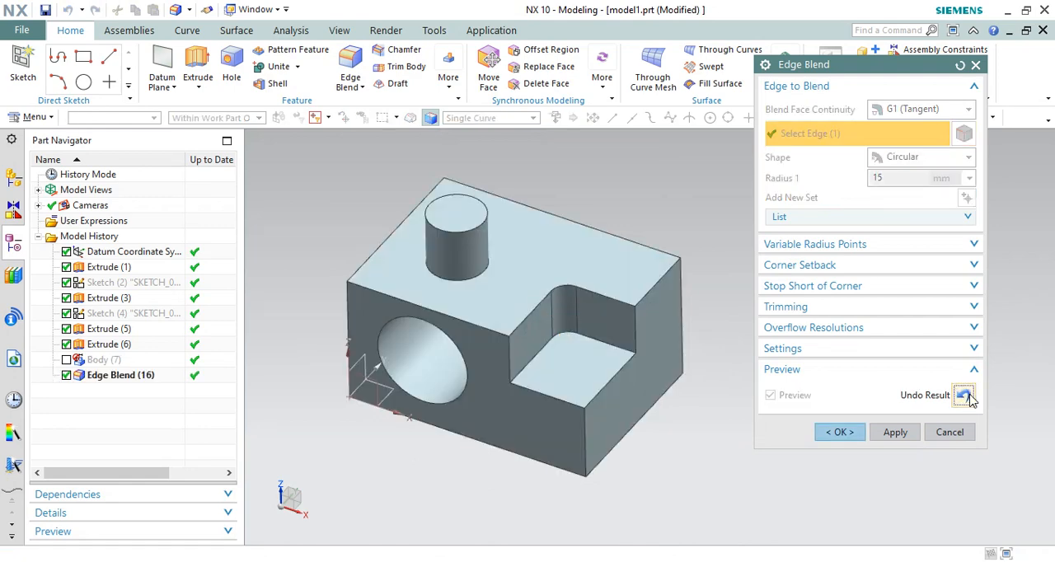
pyautogui.click(964, 396)
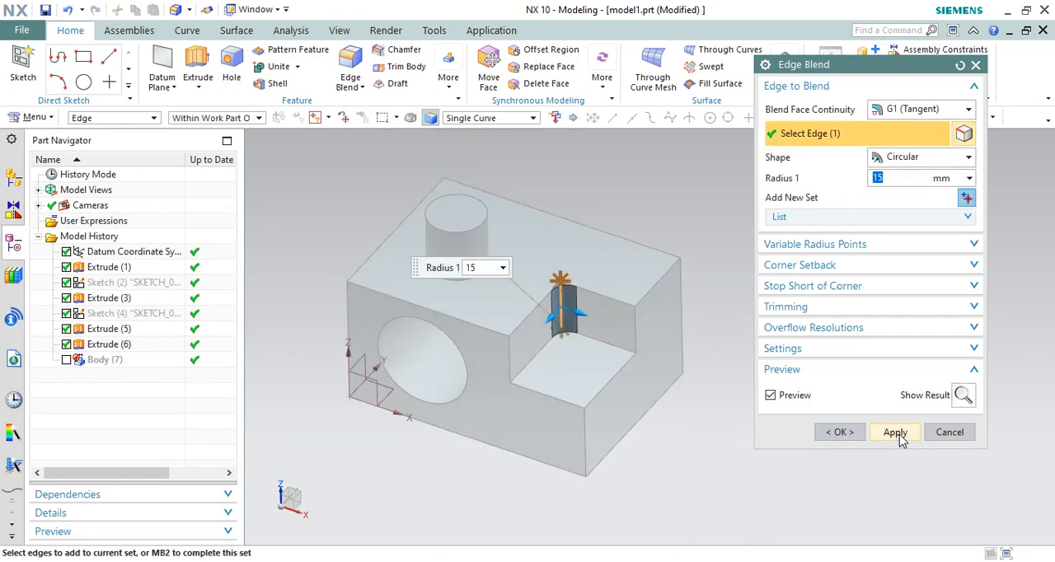
pyautogui.click(896, 432)
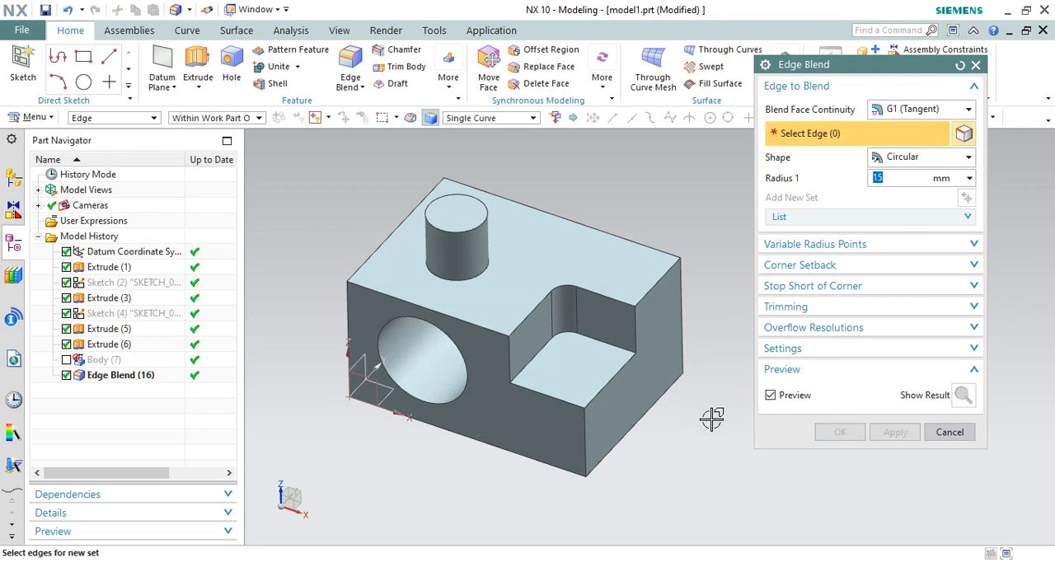
# Blend the outer vertical corner edge below the notch with a 35 mm radius, using the Single Curve rule
pyautogui.click(515, 119)
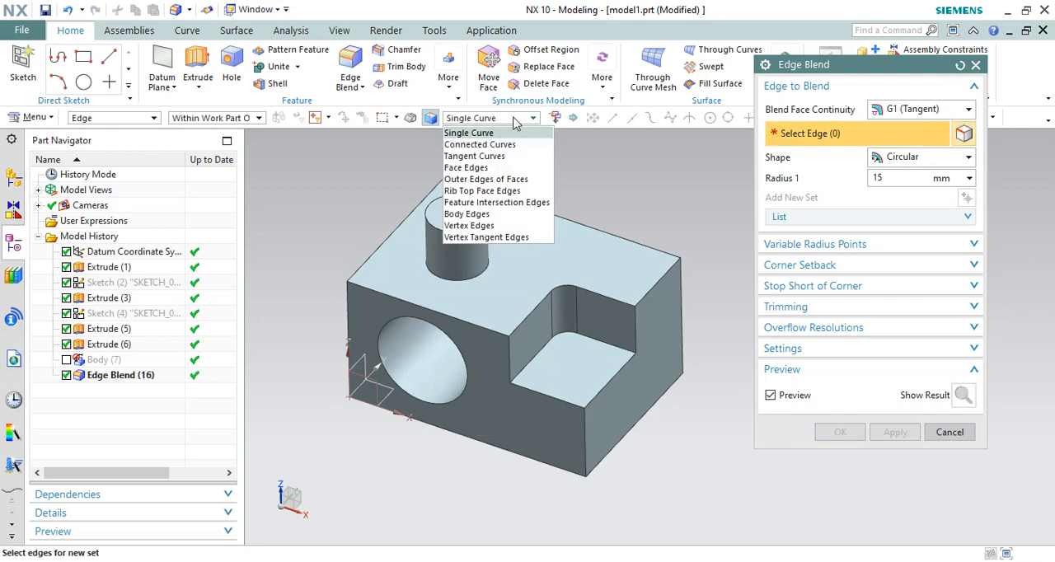
pyautogui.click(466, 129)
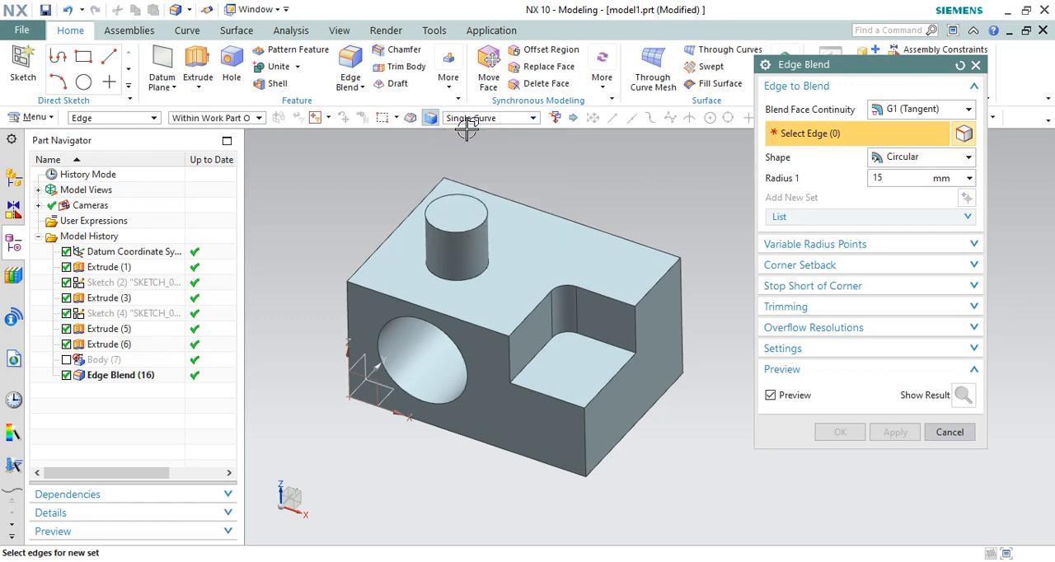
pyautogui.click(583, 406)
pyautogui.moveTo(595, 427); pyautogui.dragTo(610, 425)
pyautogui.click(888, 432)
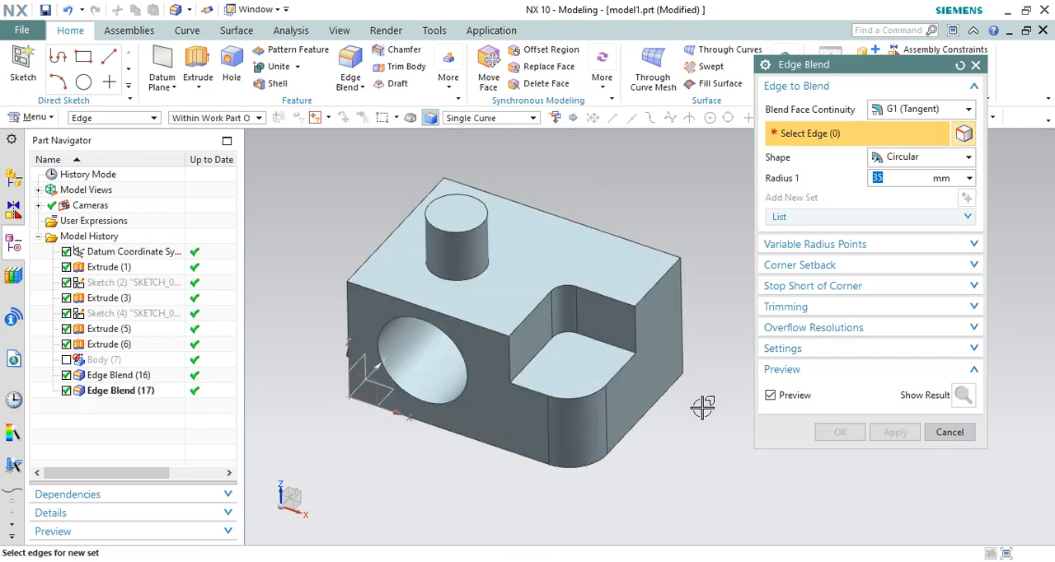
# Blend the notch's upper and lower tangent edge chains with a 10 mm radius, using the Tangent Curves rule
pyautogui.click(522, 119)
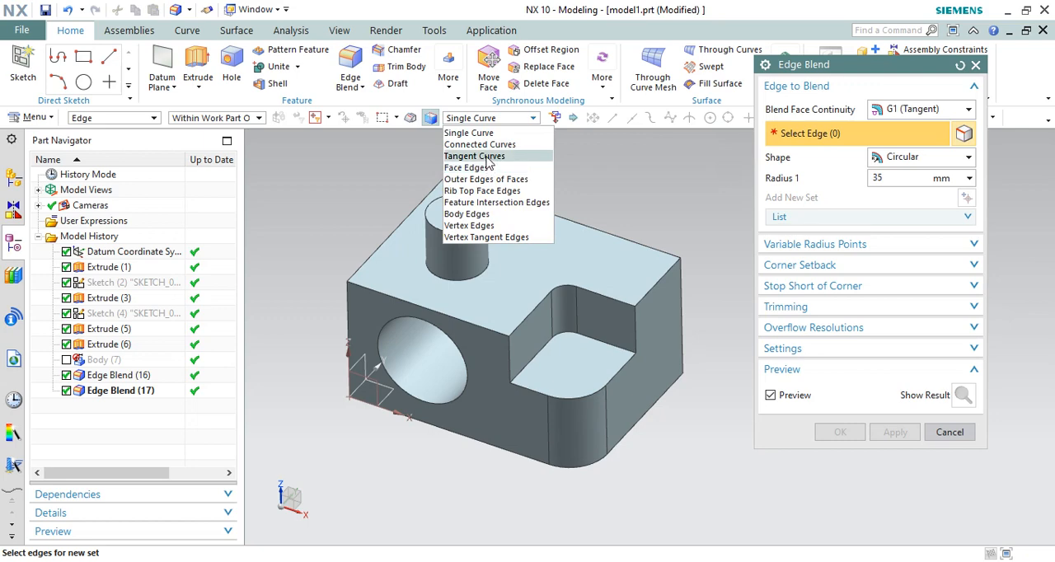
pyautogui.click(475, 155)
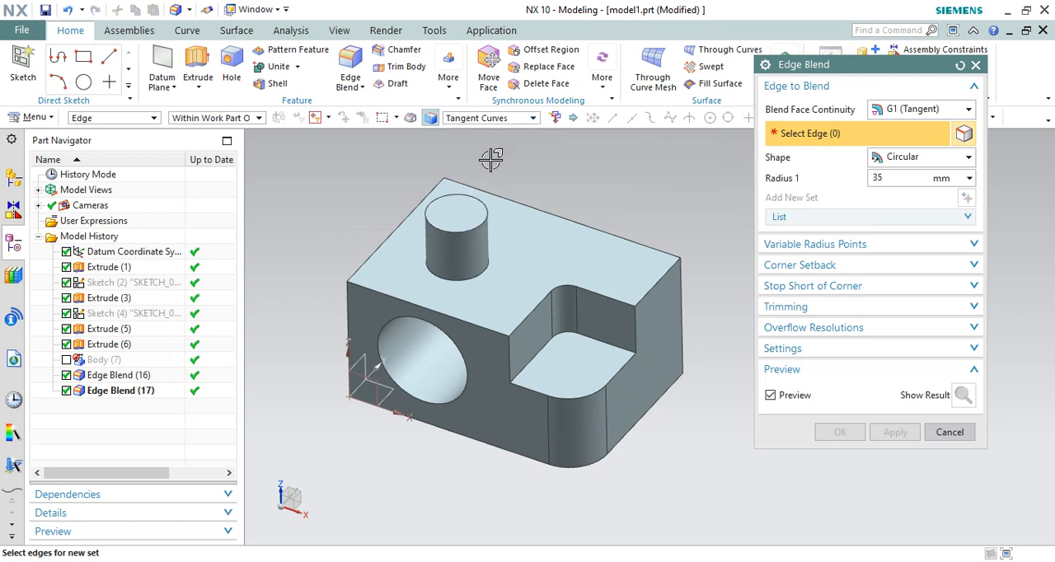
pyautogui.click(605, 298)
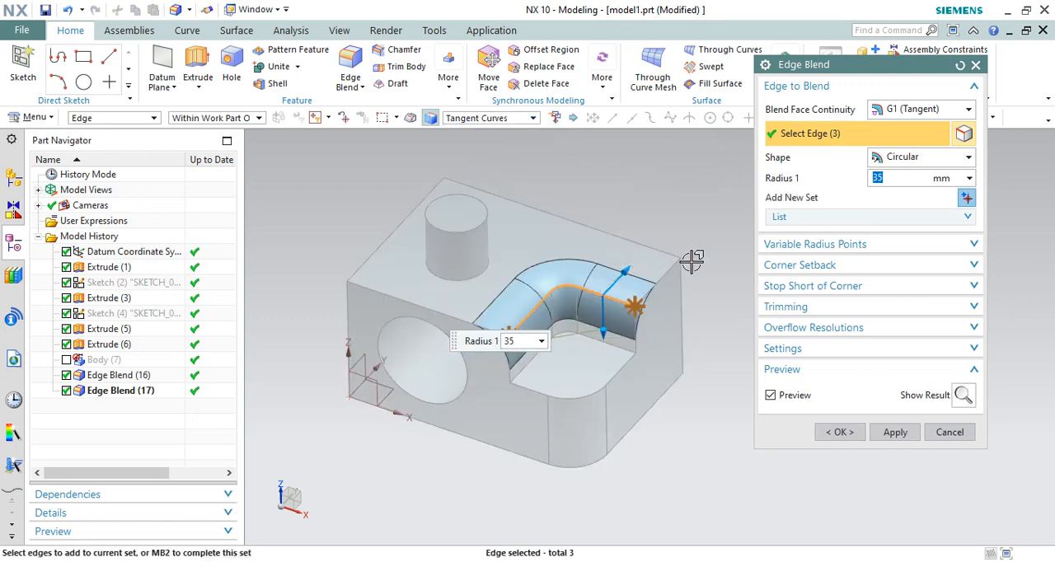
pyautogui.moveTo(628, 266); pyautogui.dragTo(612, 285)
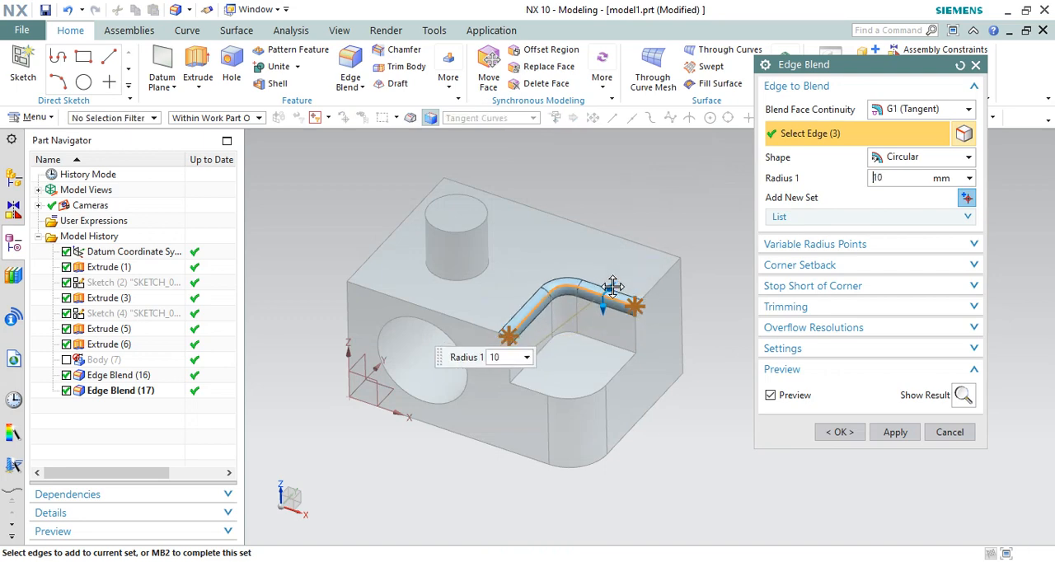
pyautogui.click(617, 373)
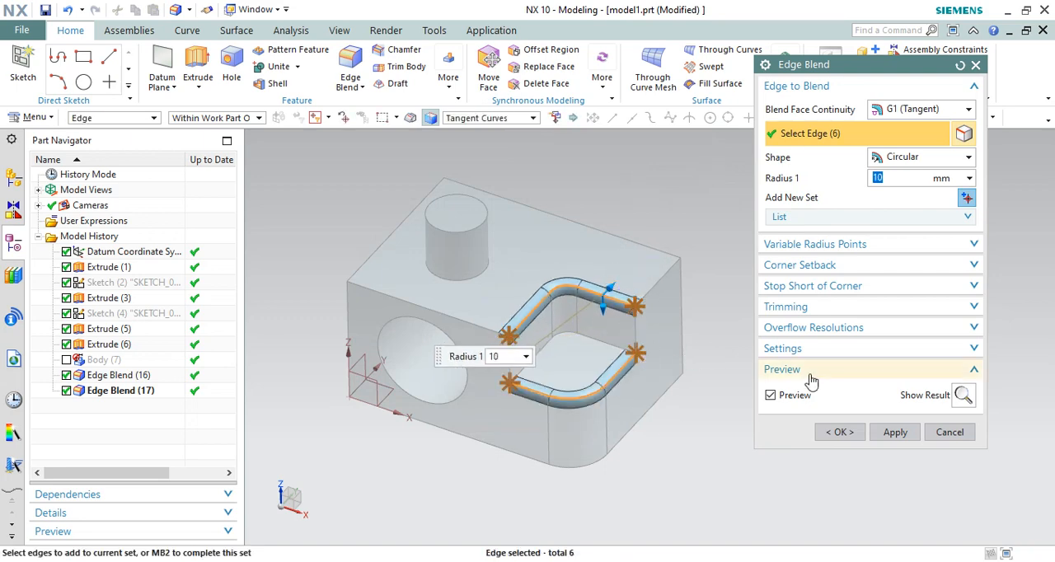
pyautogui.click(896, 430)
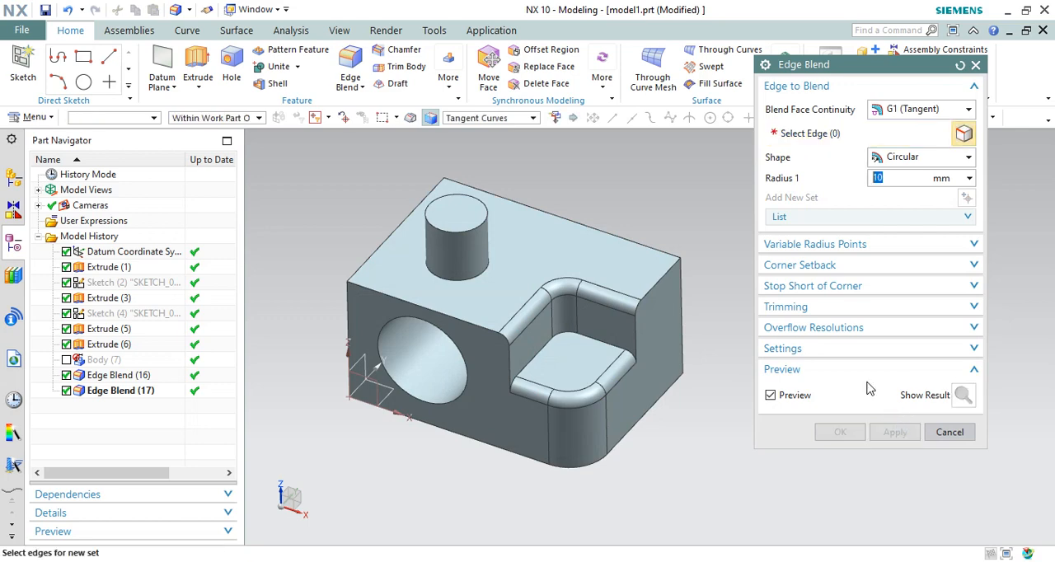
# Try the Connected Curves rule on the long rear edge of the block's top face
pyautogui.click(531, 118)
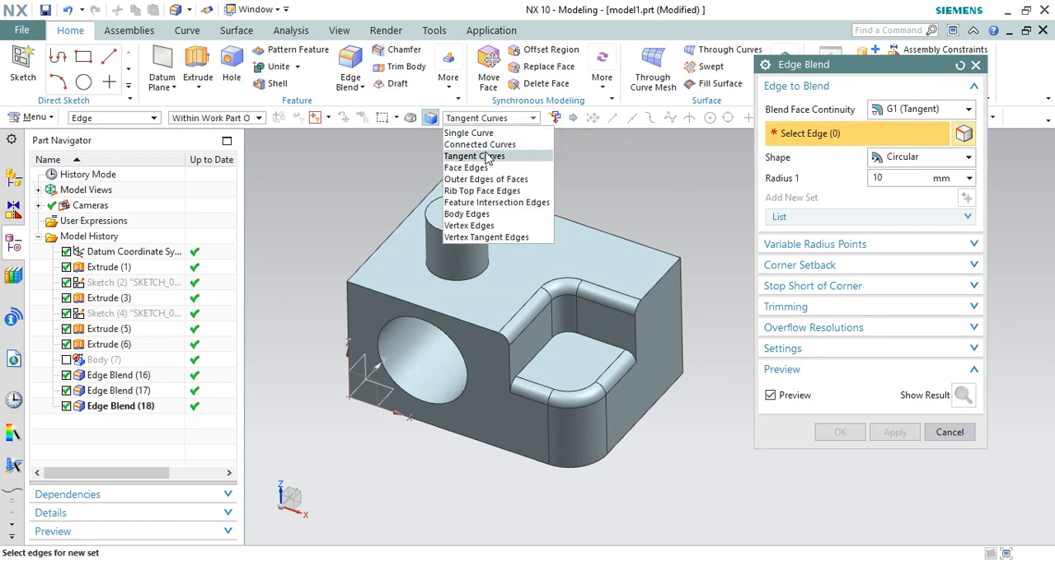
pyautogui.click(482, 144)
pyautogui.click(505, 190)
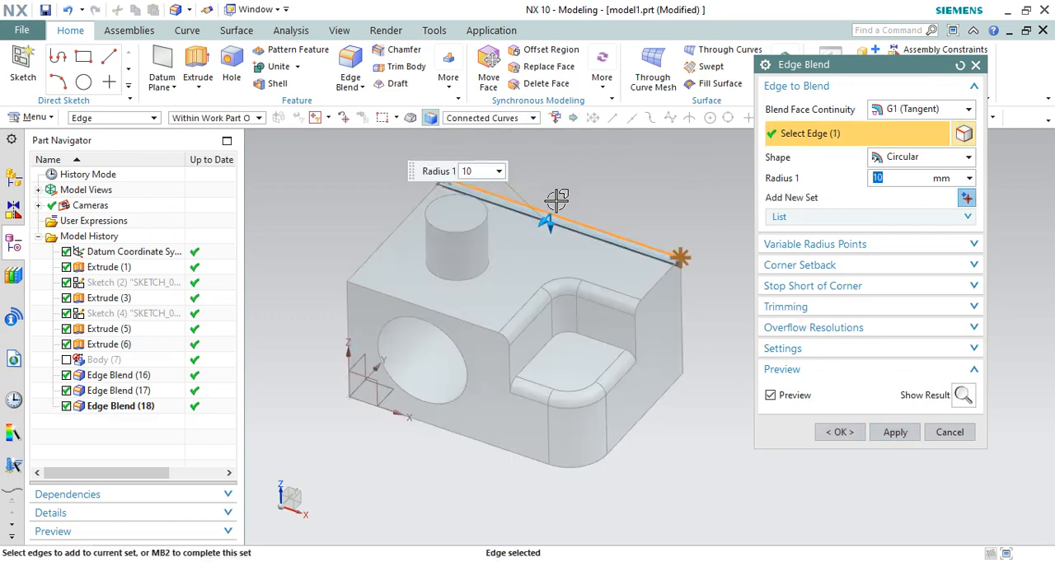
# Blend every edge of the body with a 1 mm radius using the Body Edges rule, and undo that blend
pyautogui.click(502, 122)
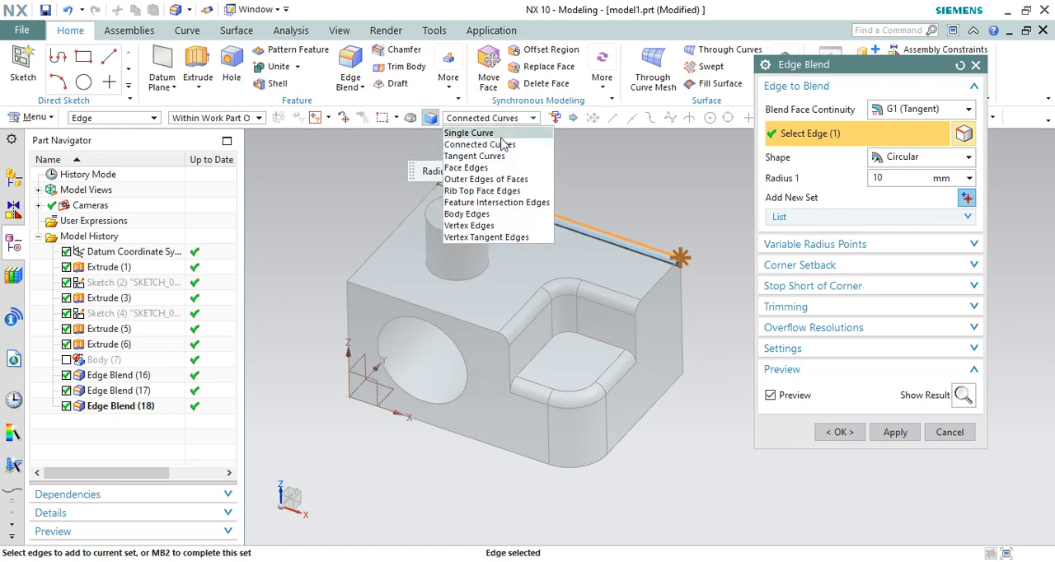
pyautogui.click(467, 213)
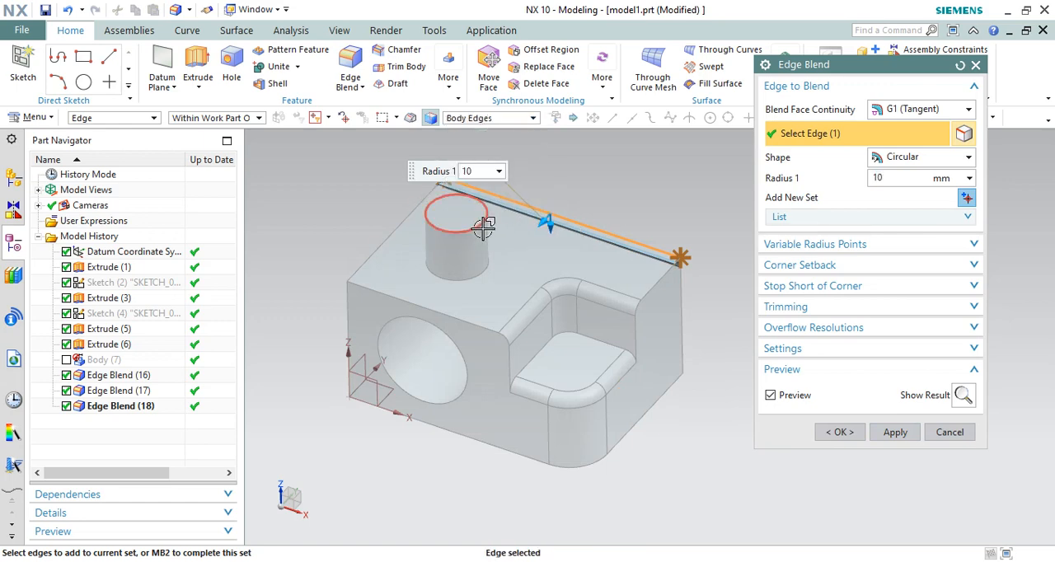
pyautogui.click(452, 204)
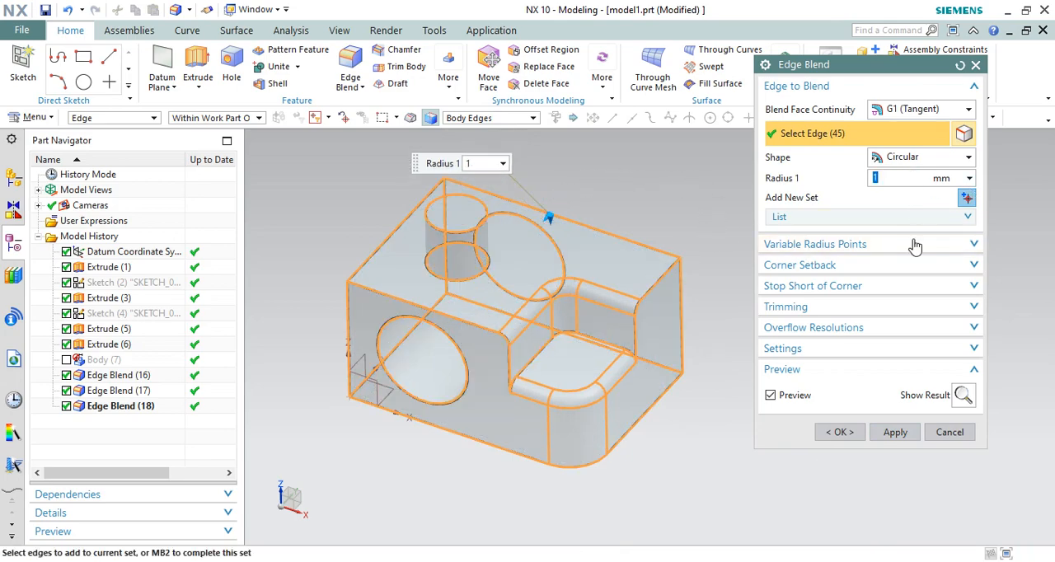
pyautogui.click(841, 433)
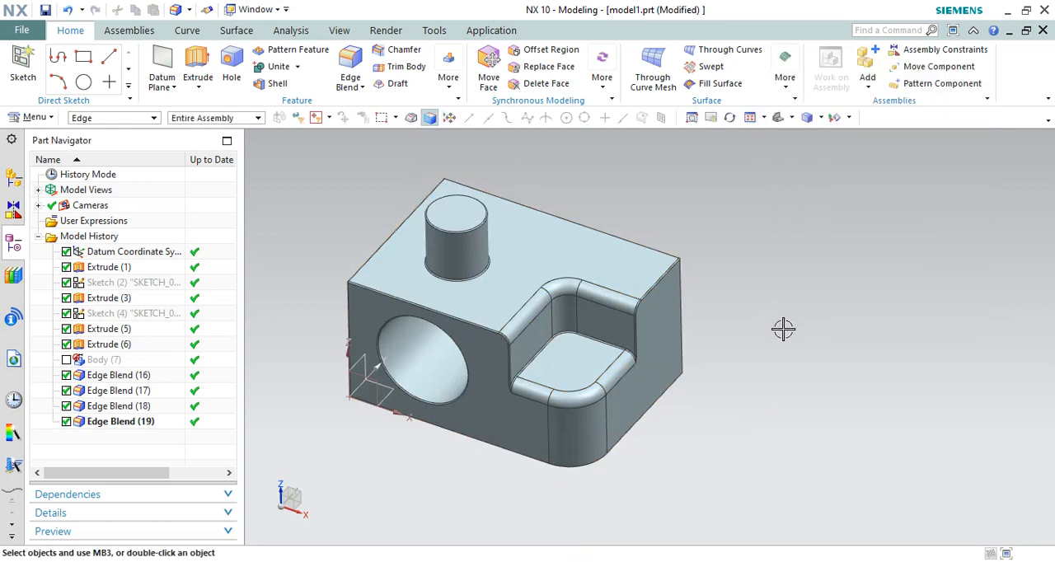
pyautogui.hotkey('ctrl', 'z')
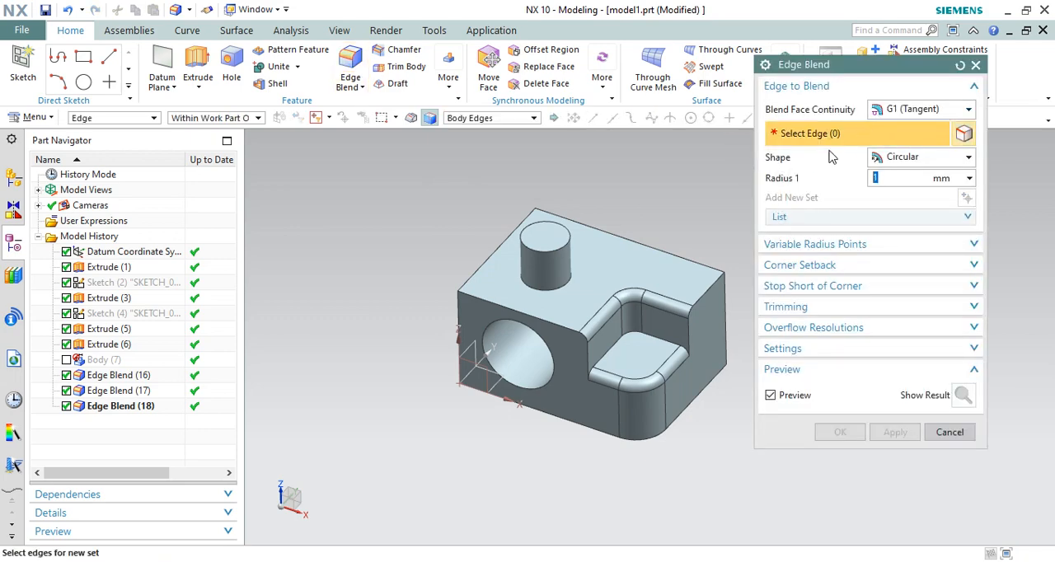
# Set the blend face continuity to G2 (Curvature), clear the whole-body edge selection and switch the curve rule to Single Curve
pyautogui.click(893, 116)
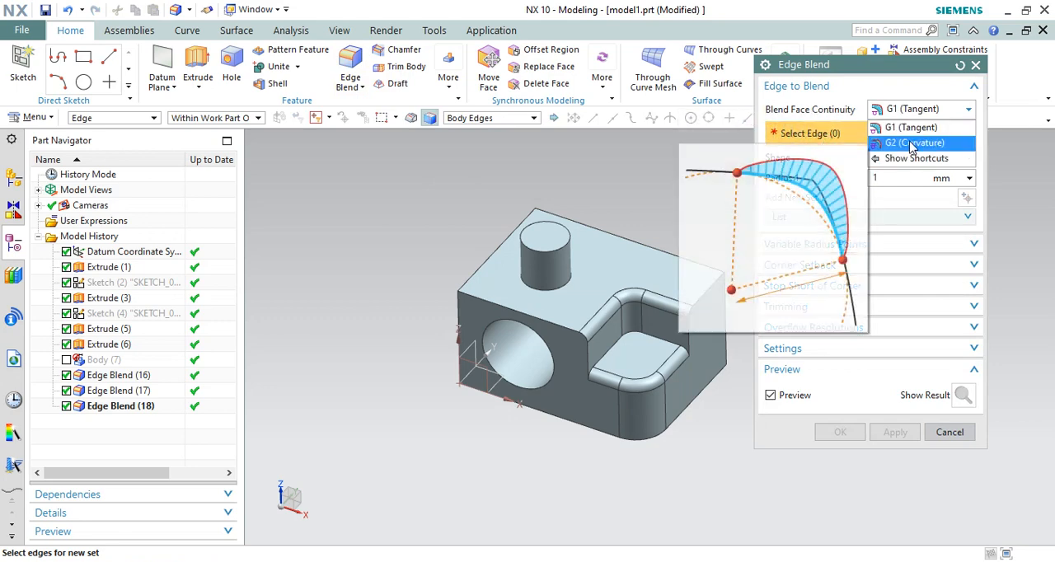
pyautogui.click(912, 143)
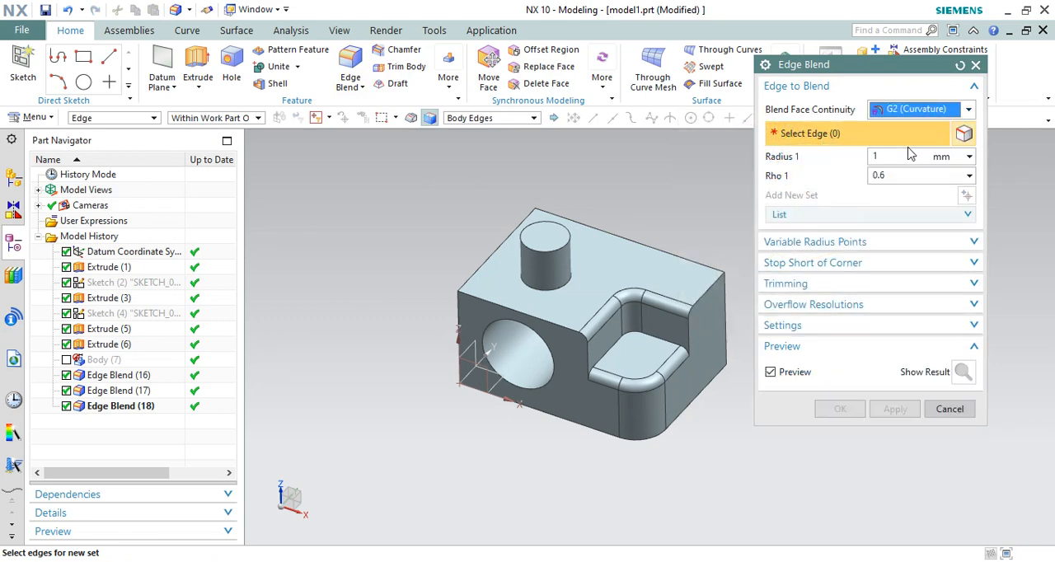
pyautogui.click(458, 338)
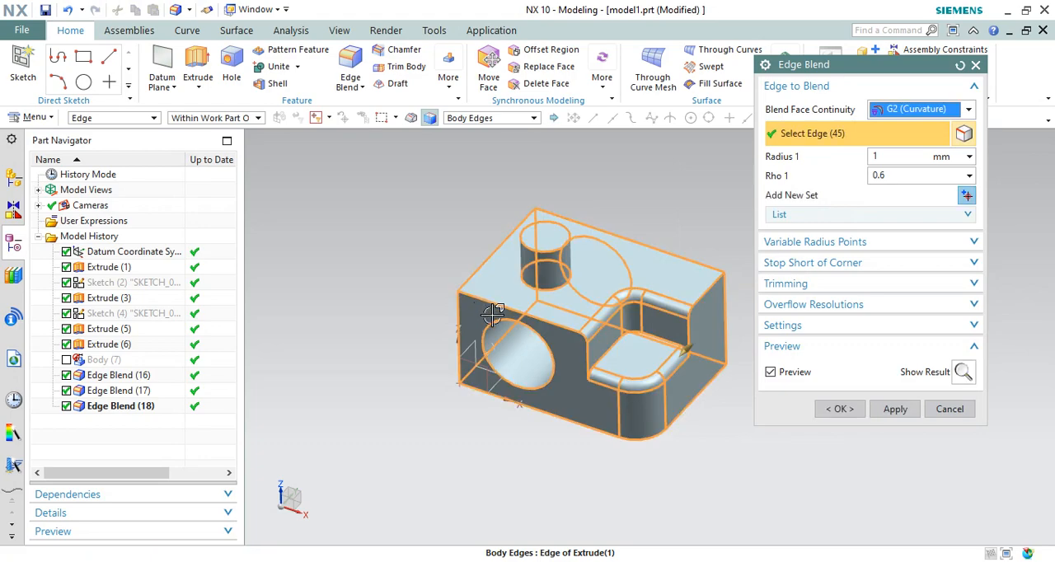
pyautogui.scroll(2, 495, 312)
pyautogui.keyDown('shift'); pyautogui.click(447, 275); pyautogui.keyUp('shift')
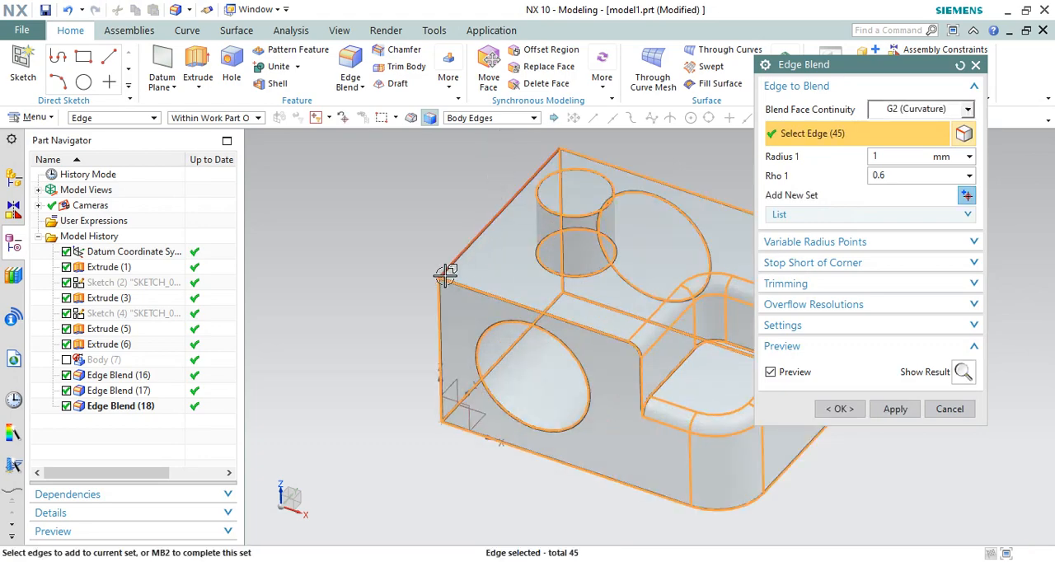
pyautogui.click(466, 118)
pyautogui.click(466, 134)
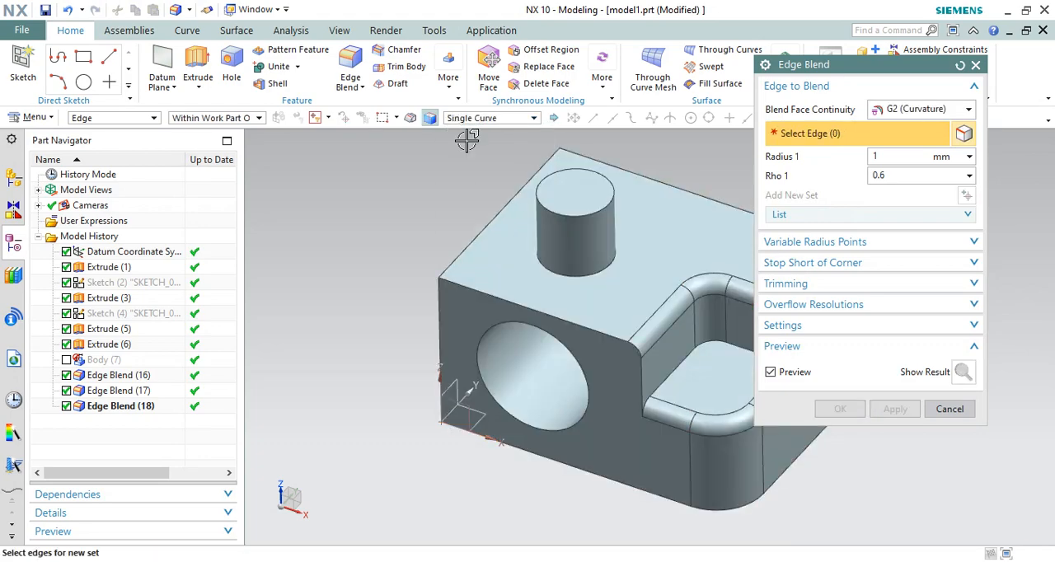
# Select the block's vertical corner edge at the datum origin for the G2 blend and set Radius 1 to 15 mm
pyautogui.click(425, 283)
pyautogui.scroll(5, 427, 310)
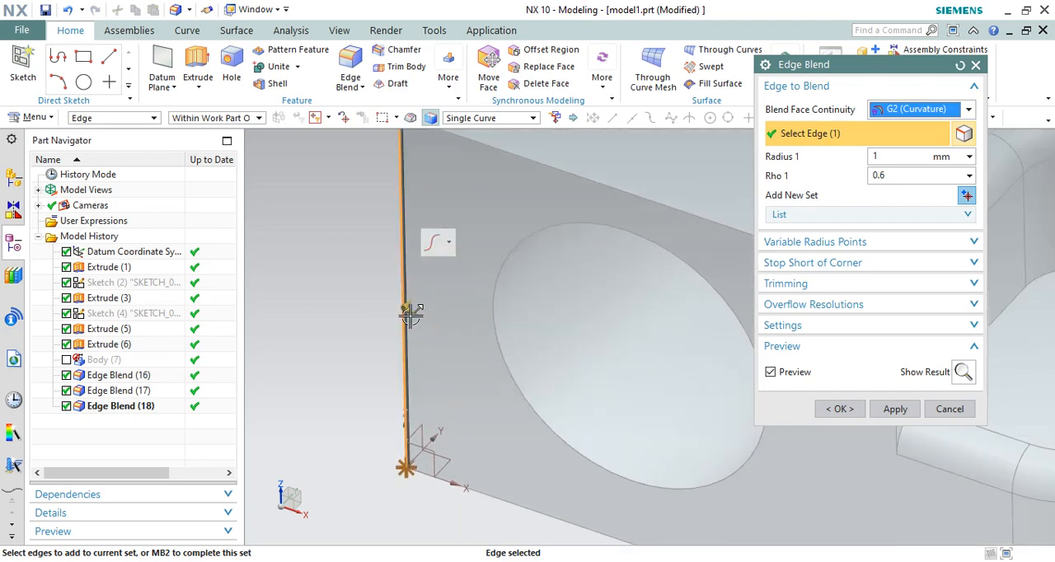
pyautogui.write('15')
# Examine the previewed G2 blend profile at the block's datum corner closely from directly above
pyautogui.moveTo(432, 326); pyautogui.dragTo(498, 239, button='middle')
pyautogui.scroll(-4, 445, 260)
pyautogui.press('F8')
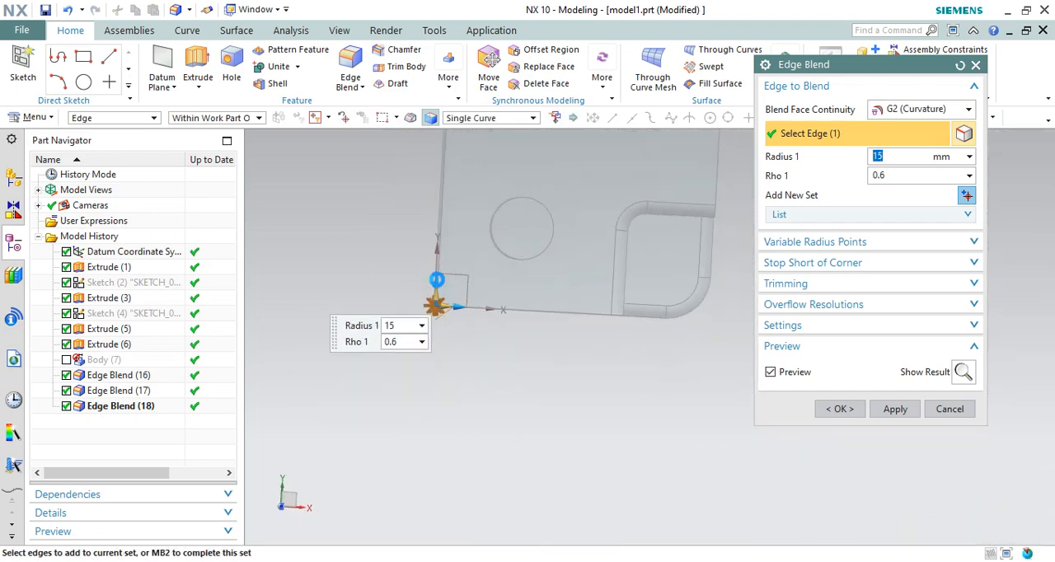
pyautogui.scroll(3, 445, 303)
pyautogui.scroll(5, 429, 315)
pyautogui.scroll(-2, 373, 367)
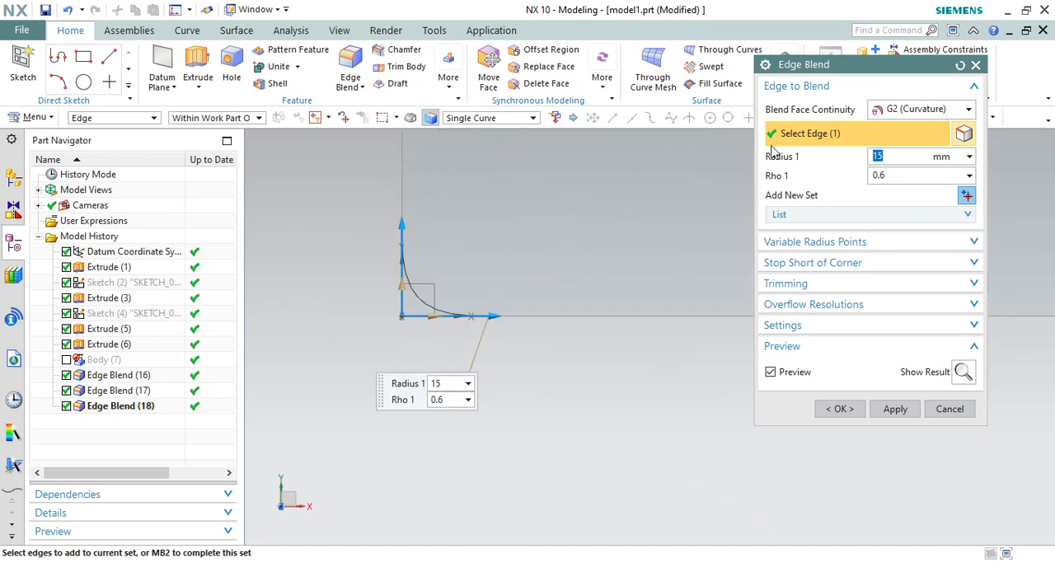
pyautogui.scroll(-2, 370, 354)
pyautogui.scroll(3, 376, 312)
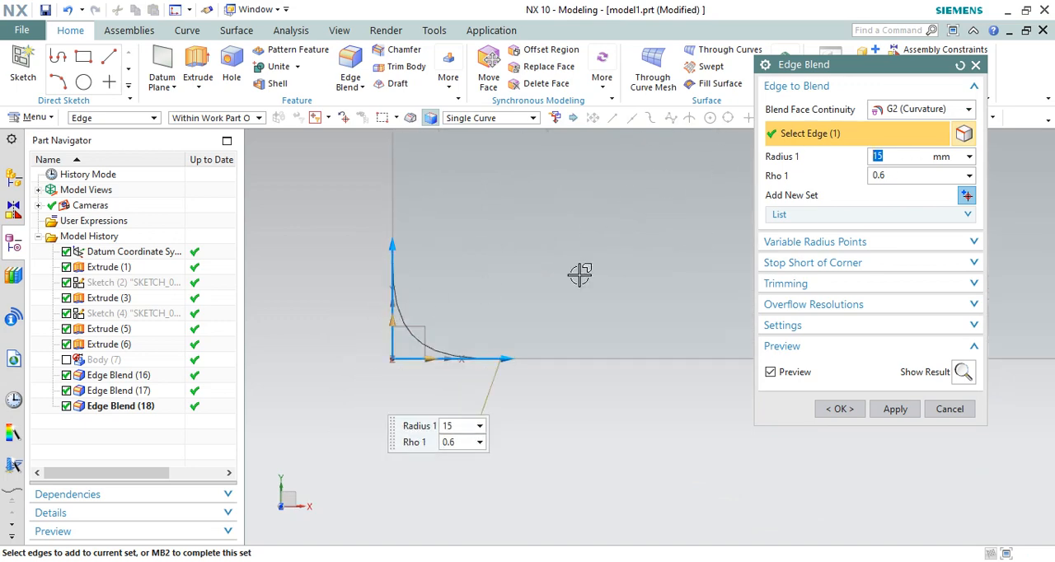
# Try Rho 1 values of 1 and 0.5 on the previewed G2 blend at the datum corner
pyautogui.click(891, 175)
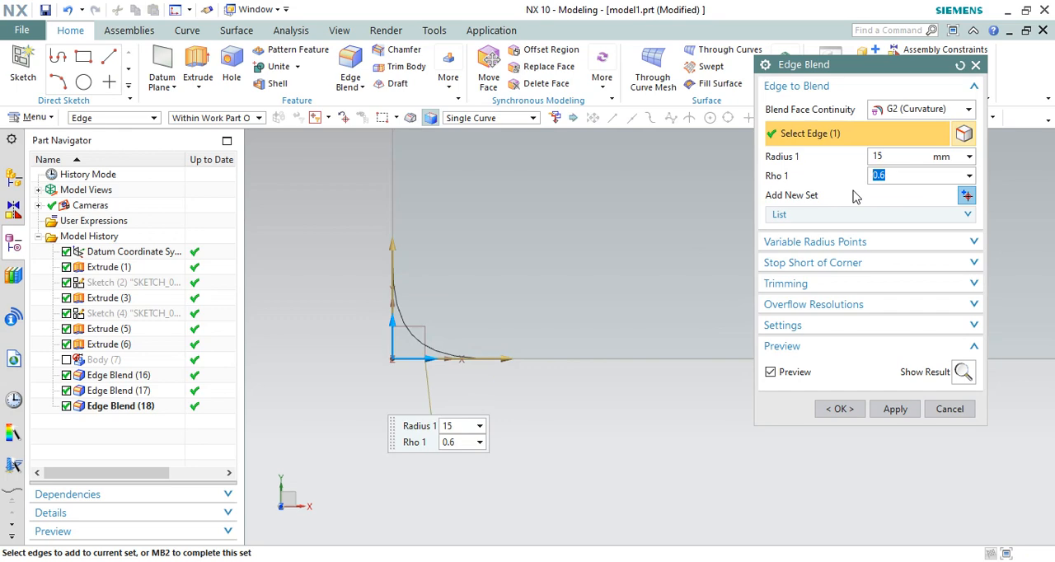
pyautogui.press('Return')
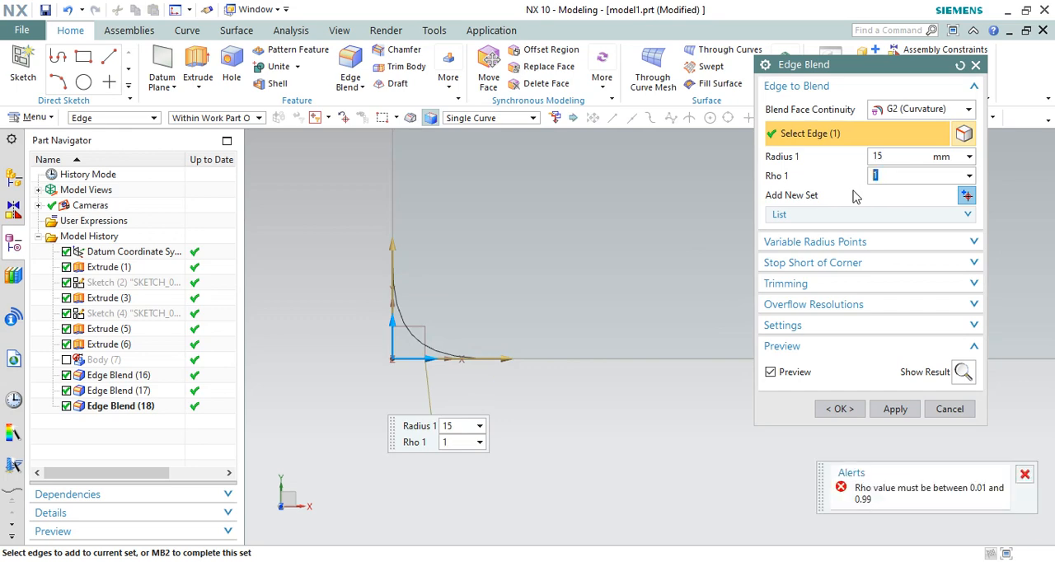
pyautogui.write('.5')
pyautogui.press('Return')
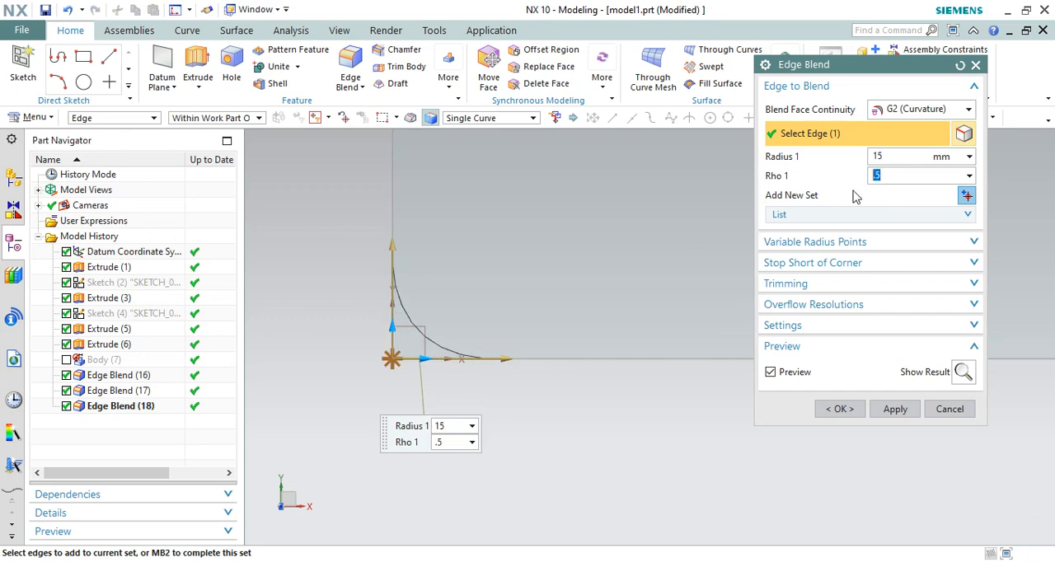
# Set Rho 1 to 0.84 on the previewed 15 mm G2 corner blend and create the blend
pyautogui.scroll(3, 417, 371)
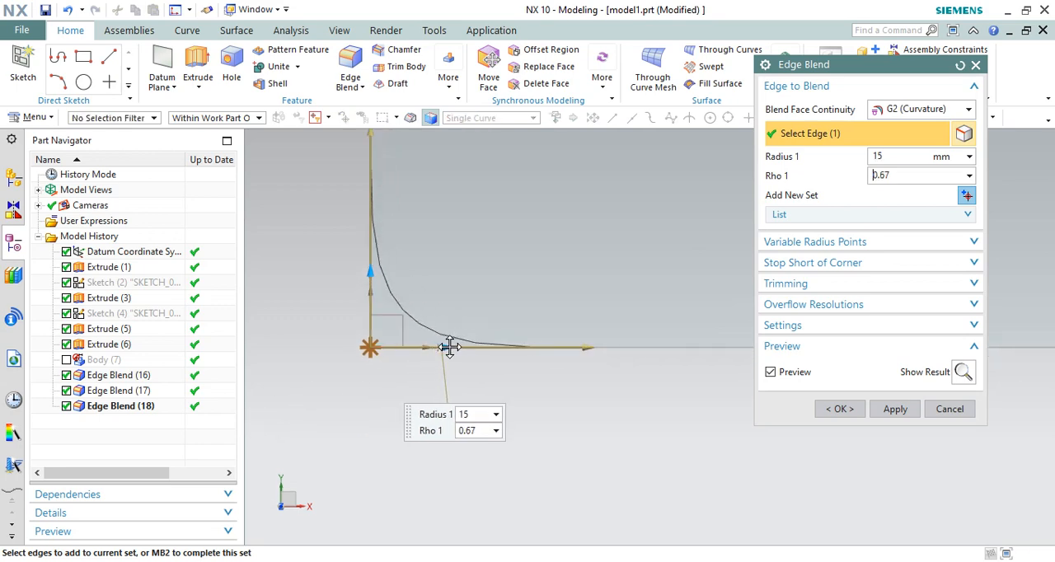
pyautogui.moveTo(449, 347); pyautogui.dragTo(465, 333)
pyautogui.click(834, 409)
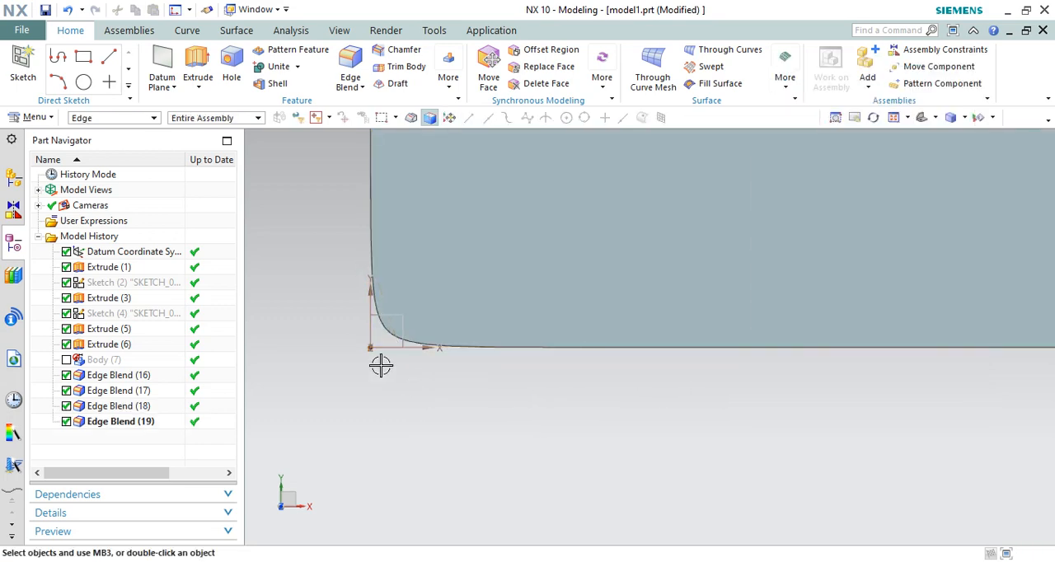
# Inspect the G2 corner blend, reopen it to review the Blend Face Continuity options, and keep G2 (Curvature)
pyautogui.scroll(3, 370, 301)
pyautogui.scroll(-5, 386, 328)
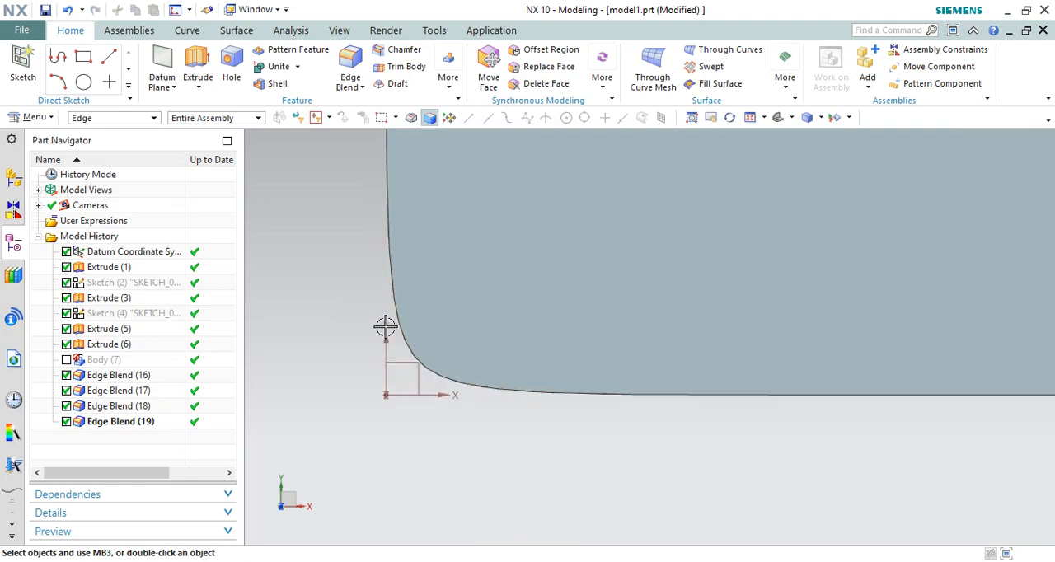
pyautogui.moveTo(444, 332); pyautogui.dragTo(420, 325, button='middle')
pyautogui.scroll(-3, 454, 296)
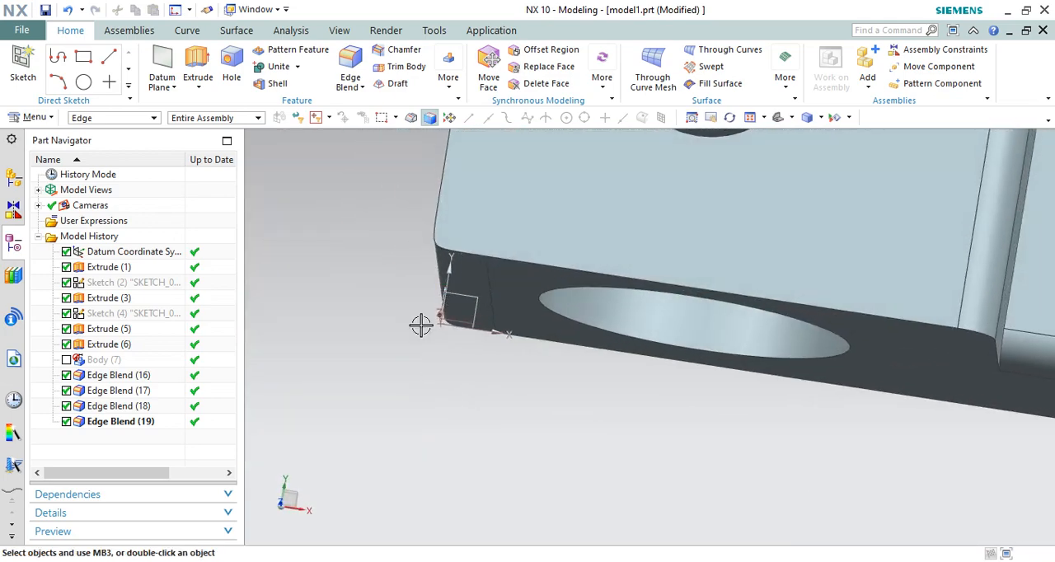
pyautogui.doubleClick(121, 426)
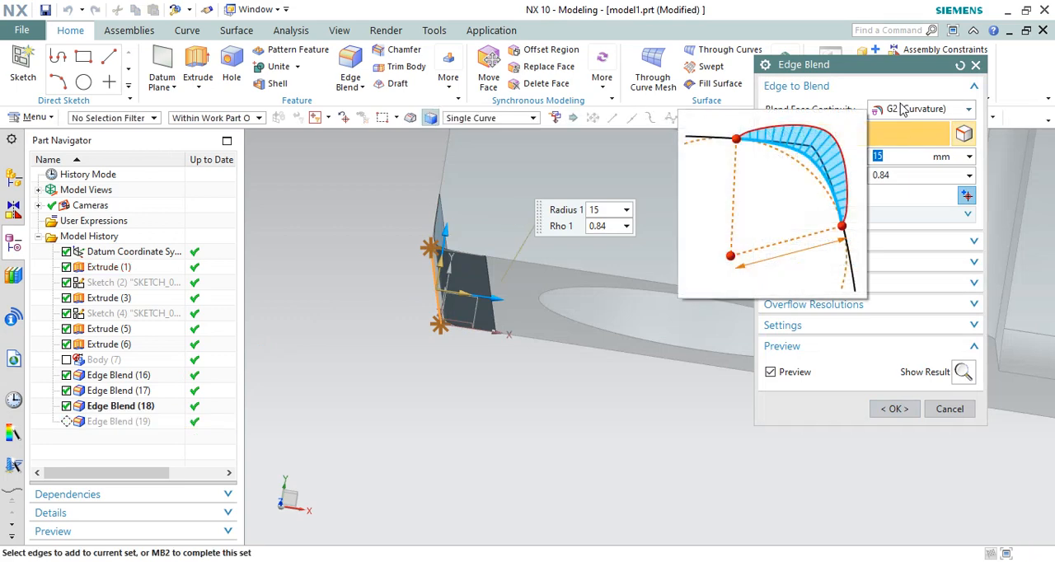
pyautogui.click(904, 109)
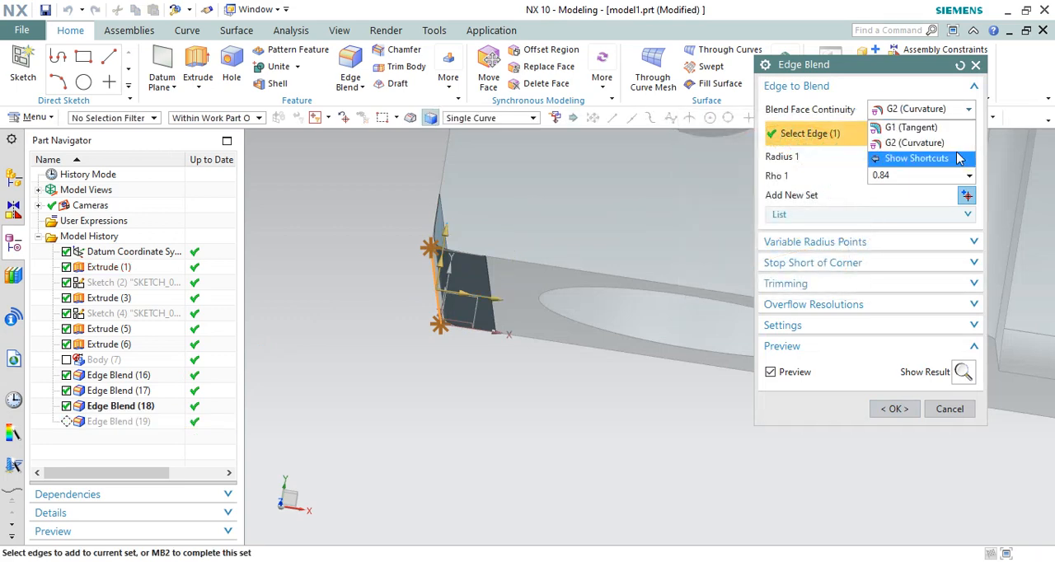
pyautogui.click(930, 114)
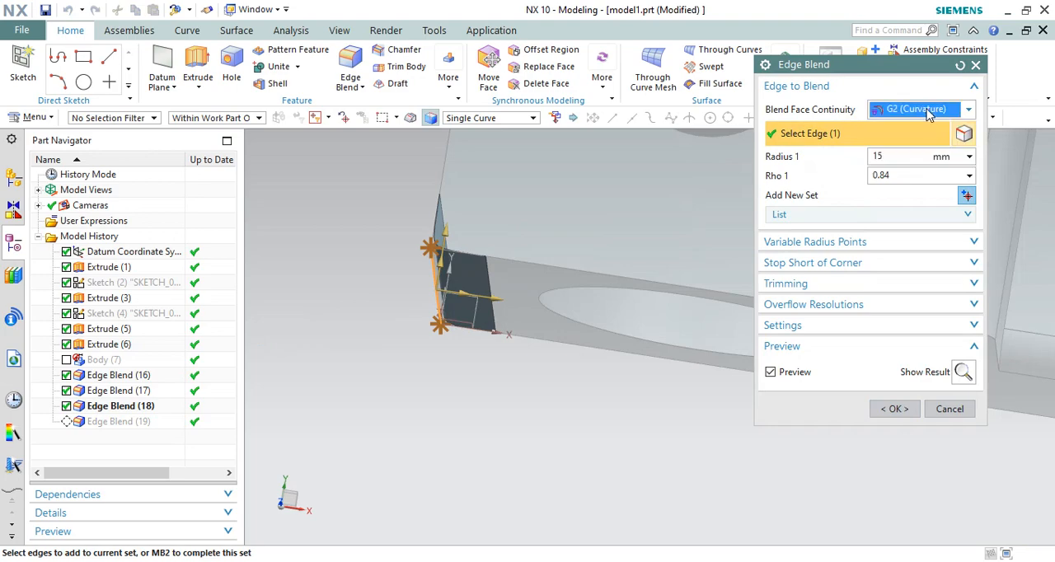
pyautogui.click(911, 409)
# Start a new edge blend and set its face continuity to G1 (Tangent)
pyautogui.moveTo(791, 424); pyautogui.dragTo(542, 320, button='middle')
pyautogui.scroll(2, 783, 195)
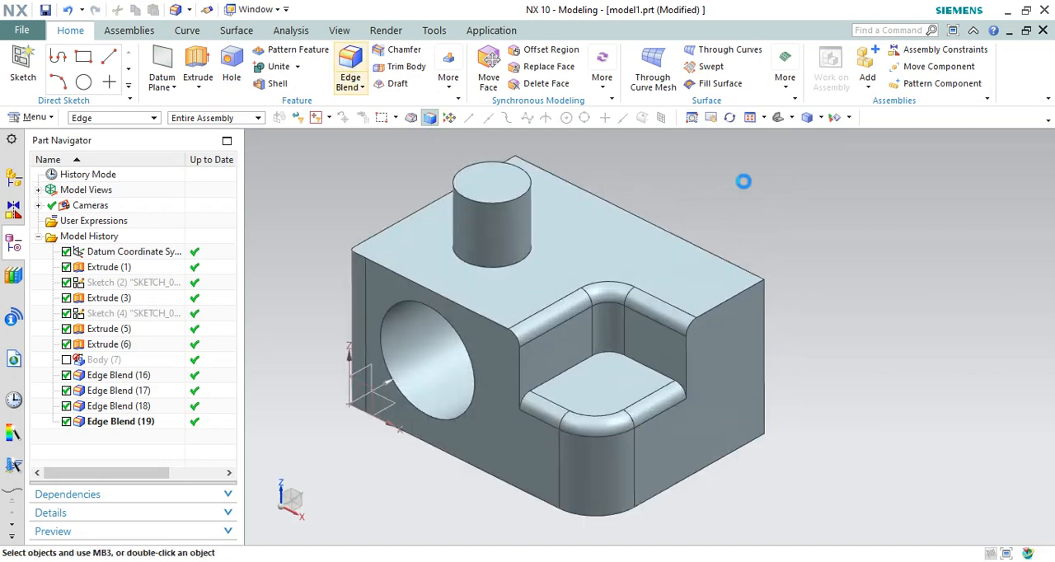
pyautogui.scroll(-2, 534, 224)
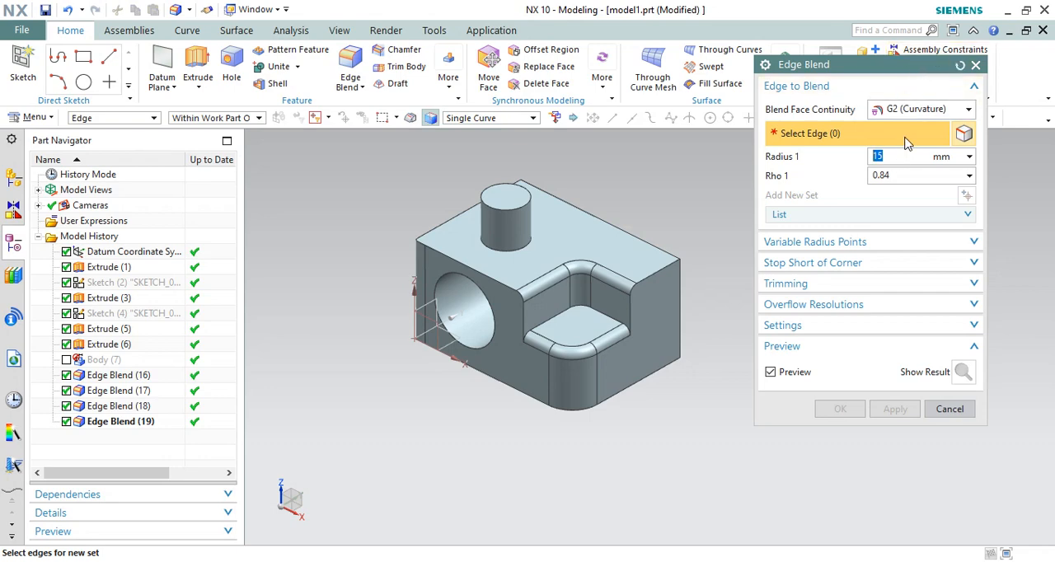
pyautogui.click(911, 111)
pyautogui.click(898, 122)
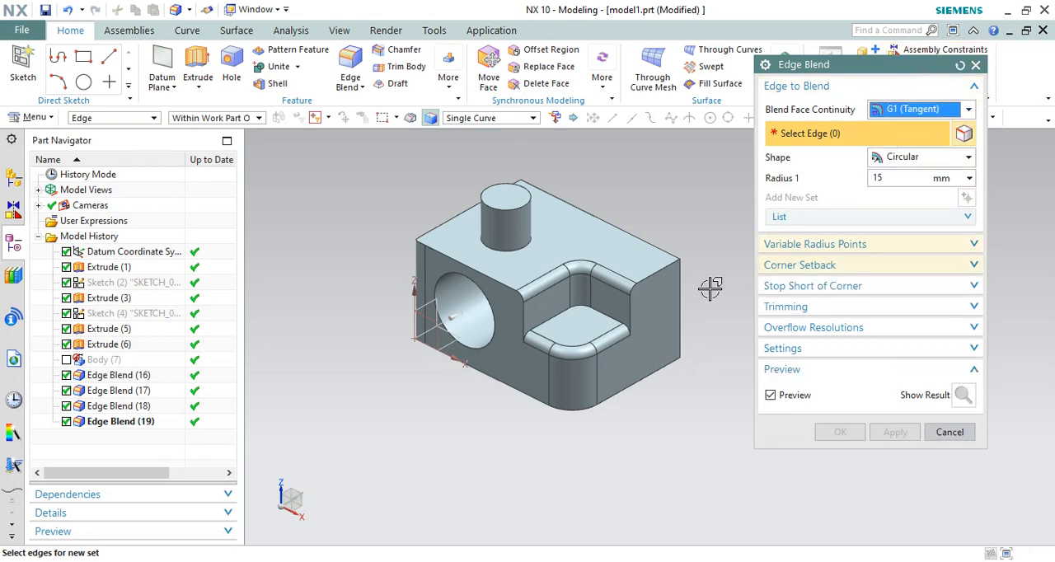
# Select the vertical edge and the two top edges meeting at the block's outer corner beside the notch, and show the Corner Setback options
pyautogui.click(681, 274)
pyautogui.scroll(3, 709, 299)
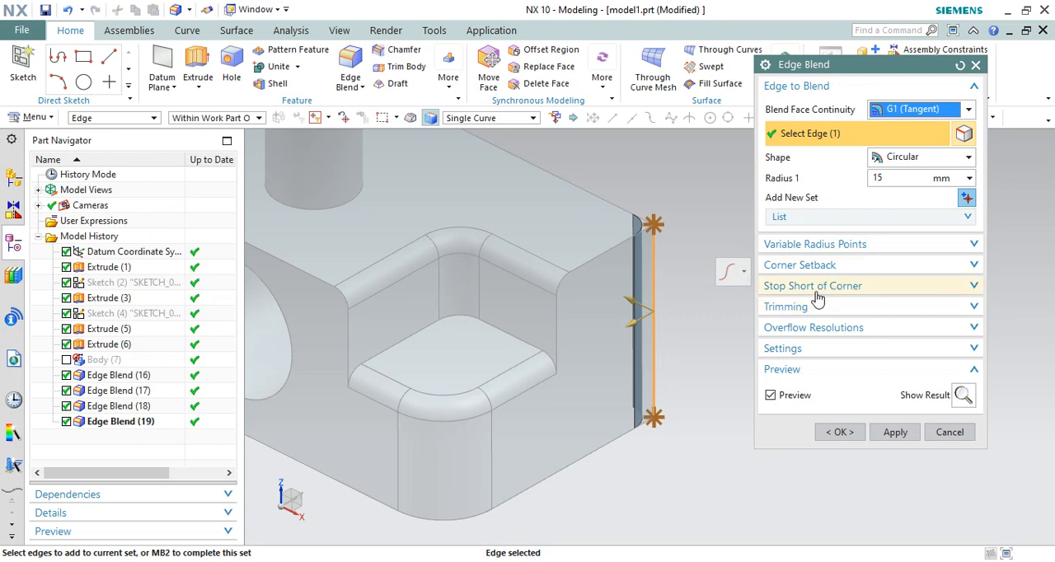
pyautogui.click(791, 288)
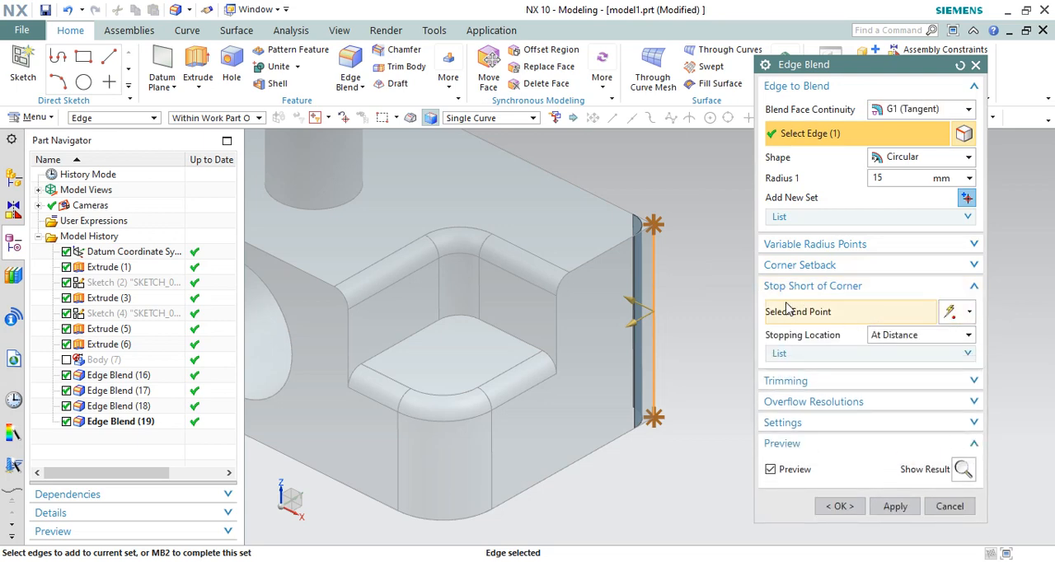
pyautogui.click(804, 264)
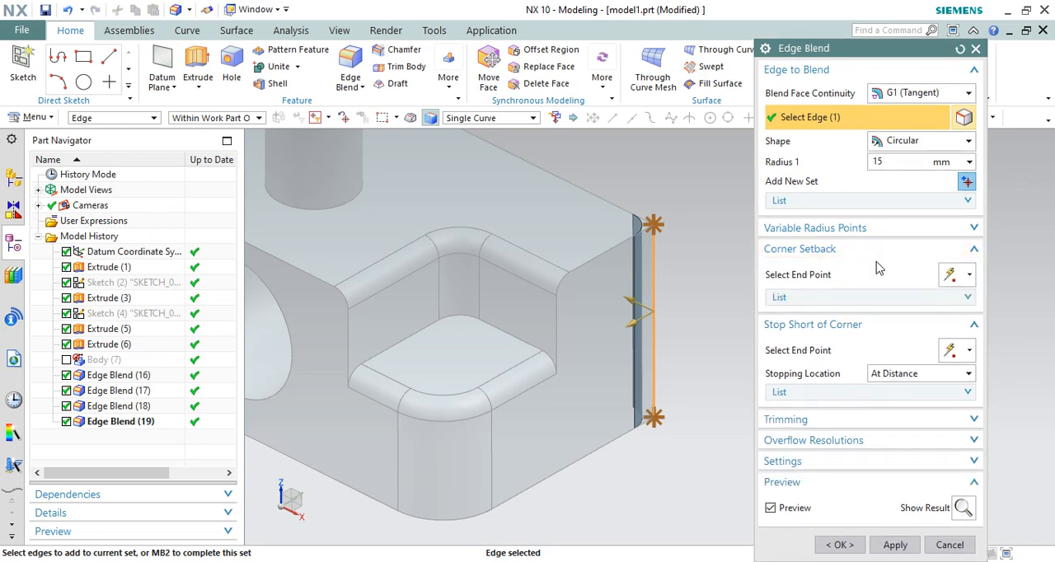
pyautogui.click(610, 204)
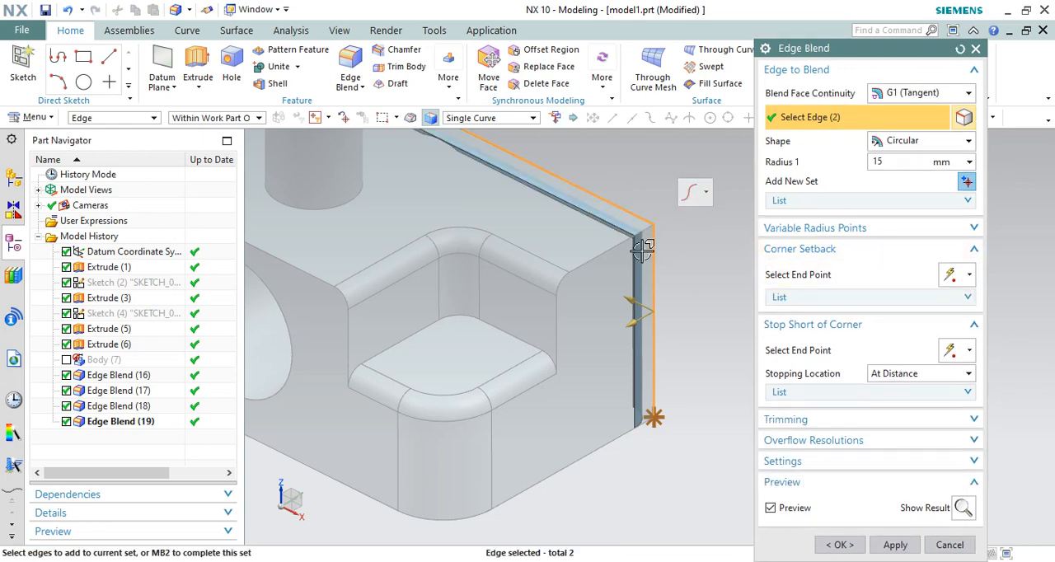
pyautogui.click(626, 246)
# Specify the shared corner vertex as the Corner Setback end point with 7.5 mm setbacks and create the 15 mm blend
pyautogui.click(824, 274)
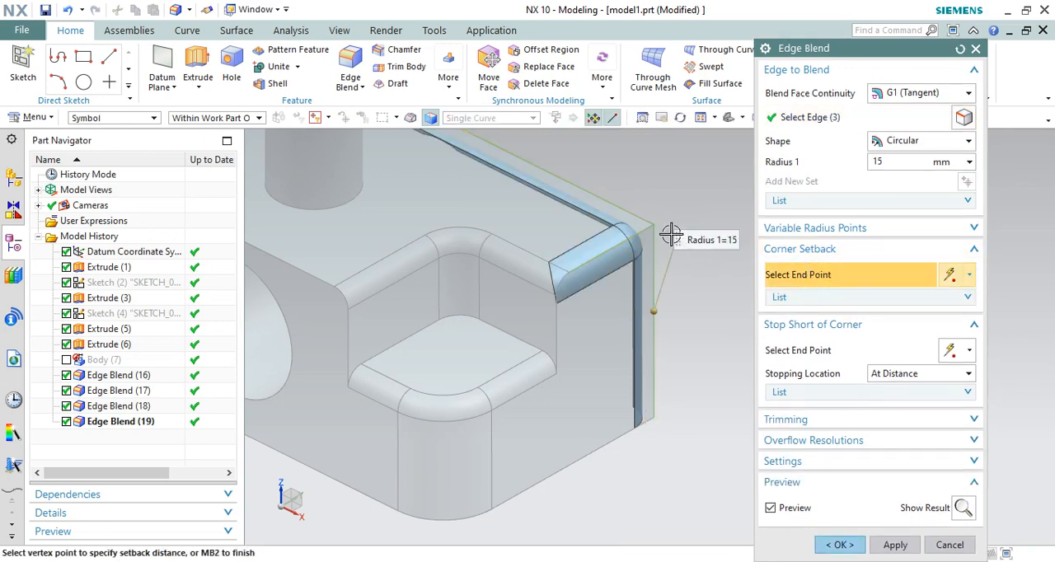
pyautogui.moveTo(622, 257); pyautogui.dragTo(399, 356, button='middle')
pyautogui.scroll(5, 399, 356)
pyautogui.scroll(-3, 486, 320)
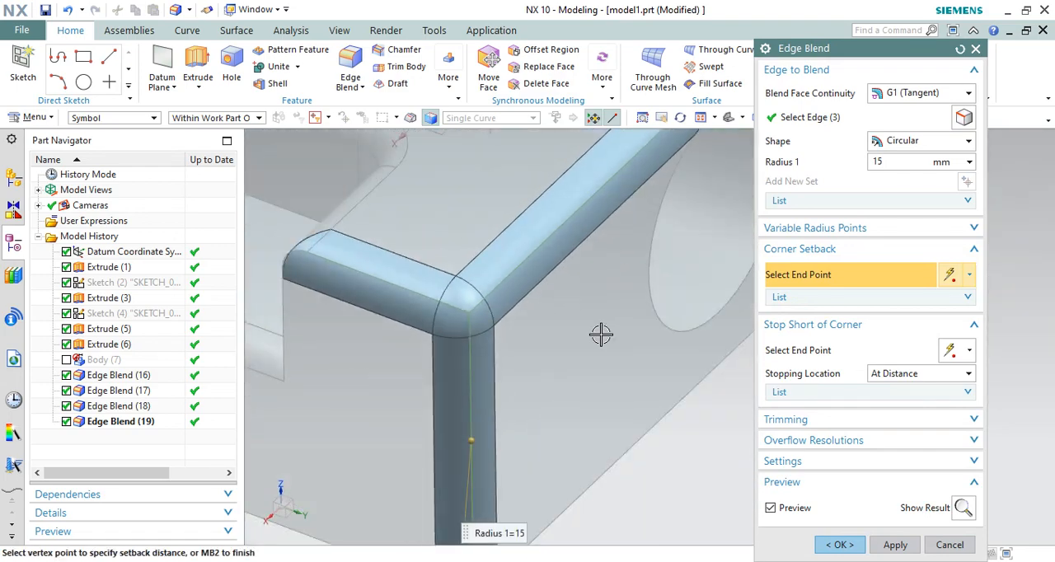
pyautogui.click(471, 311)
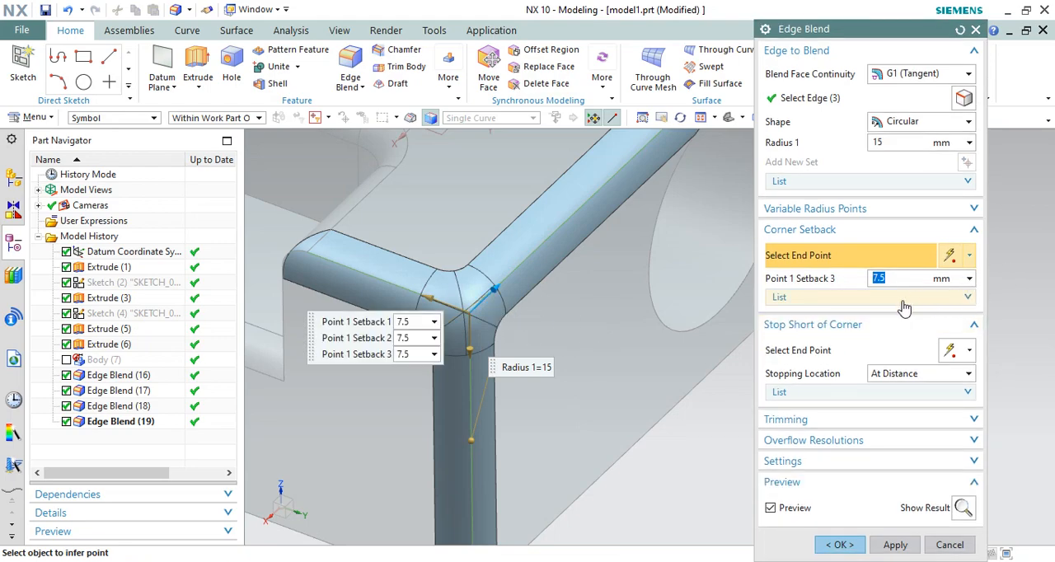
pyautogui.click(839, 545)
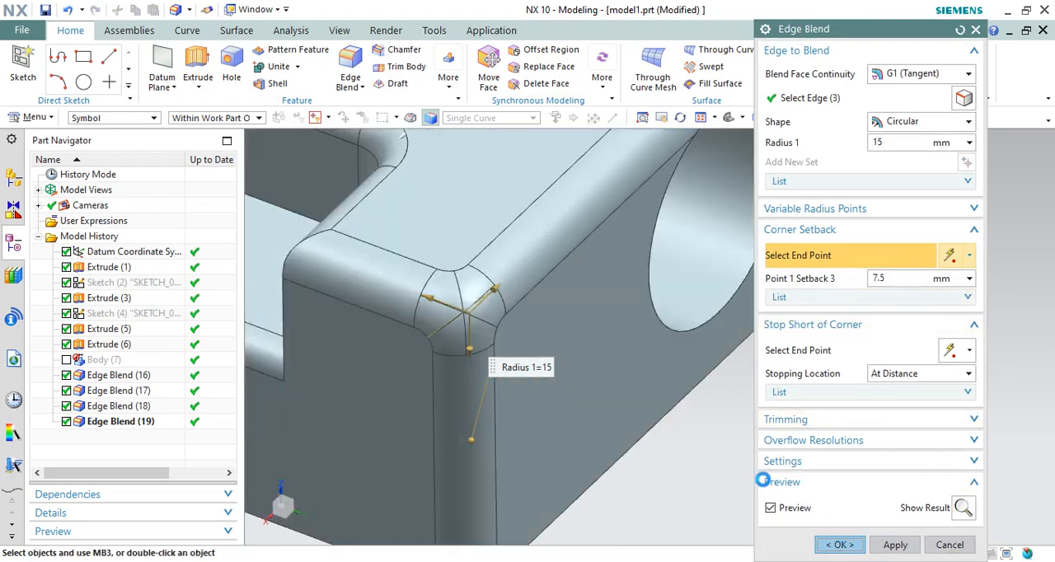
# Reopen the three-edge corner blend for editing and set Point 1 Setback 3 to 15 mm
pyautogui.scroll(-3, 504, 245)
pyautogui.moveTo(480, 277); pyautogui.dragTo(434, 276, button='middle')
pyautogui.scroll(3, 433, 275)
pyautogui.scroll(-3, 612, 296)
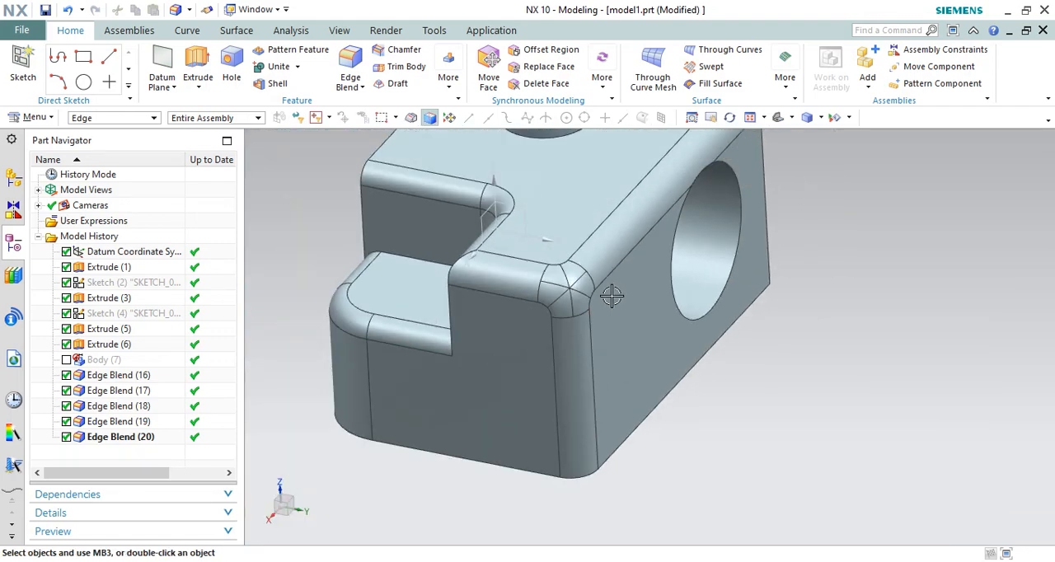
pyautogui.doubleClick(127, 443)
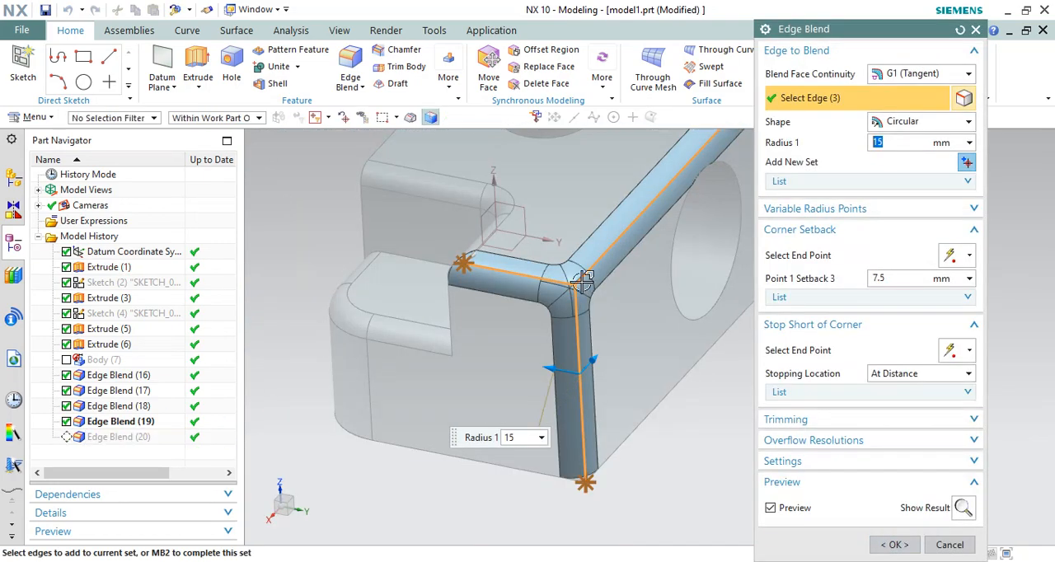
pyautogui.click(793, 261)
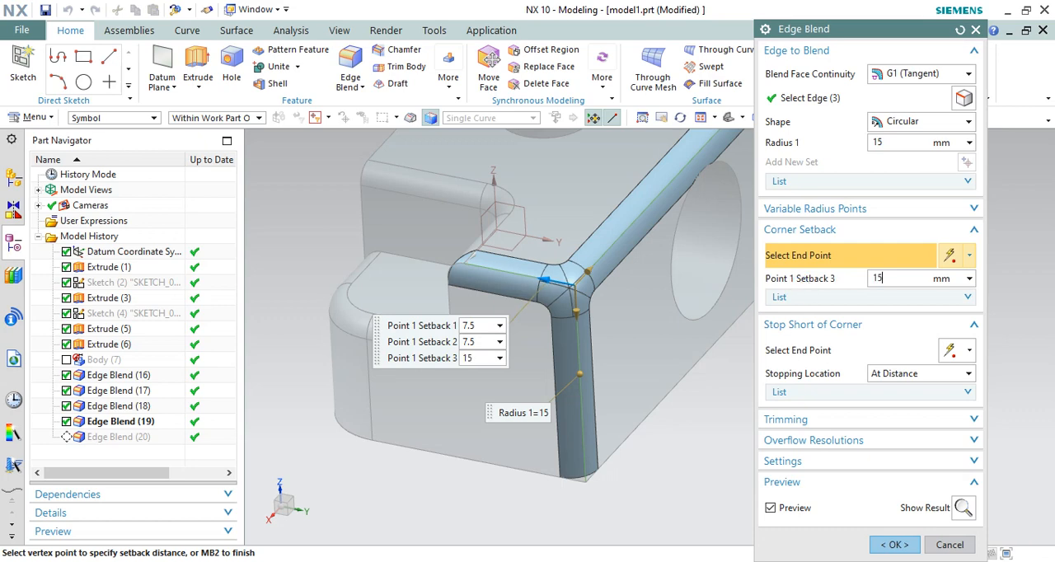
pyautogui.press('Return')
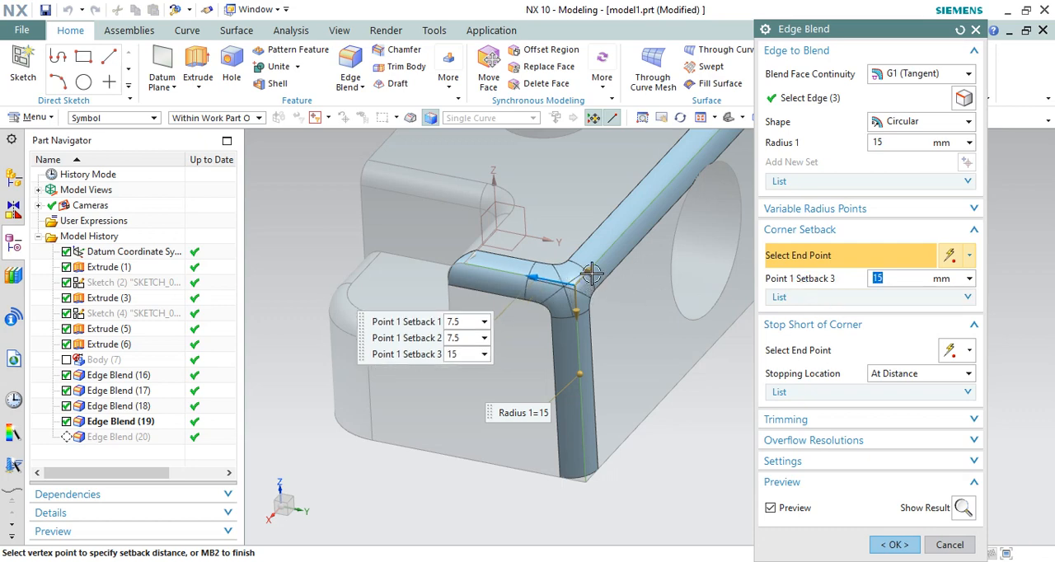
# Try reducing Point 1 Setback 2 to 0 mm and Setback 3 to about 2 mm at the corner
pyautogui.moveTo(591, 271); pyautogui.dragTo(567, 297)
pyautogui.scroll(7, 569, 298)
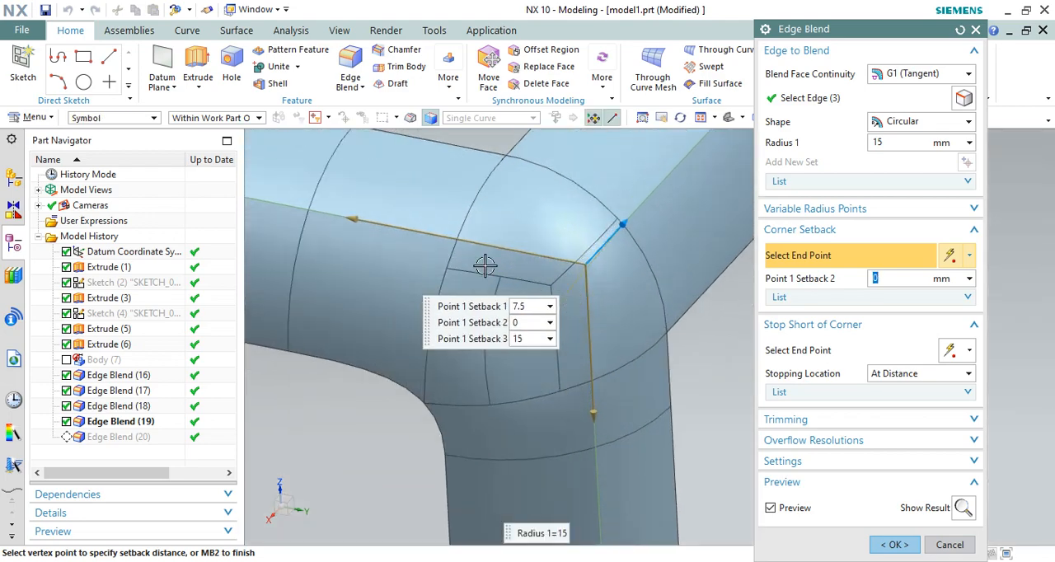
pyautogui.moveTo(352, 216); pyautogui.dragTo(478, 257)
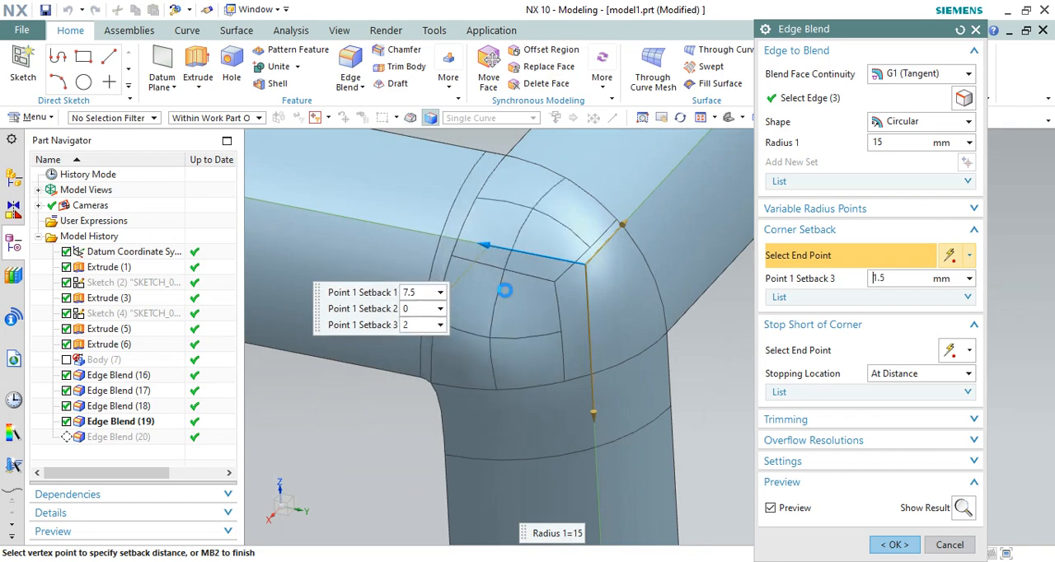
# Set Point 1 Setback 1 to 20 mm, Setback 2 to 24 mm and Setback 3 to 25 mm, and update the blend
pyautogui.moveTo(596, 418); pyautogui.dragTo(581, 473)
pyautogui.scroll(-3, 611, 306)
pyautogui.moveTo(616, 266); pyautogui.dragTo(683, 214)
pyautogui.moveTo(547, 279); pyautogui.dragTo(428, 245)
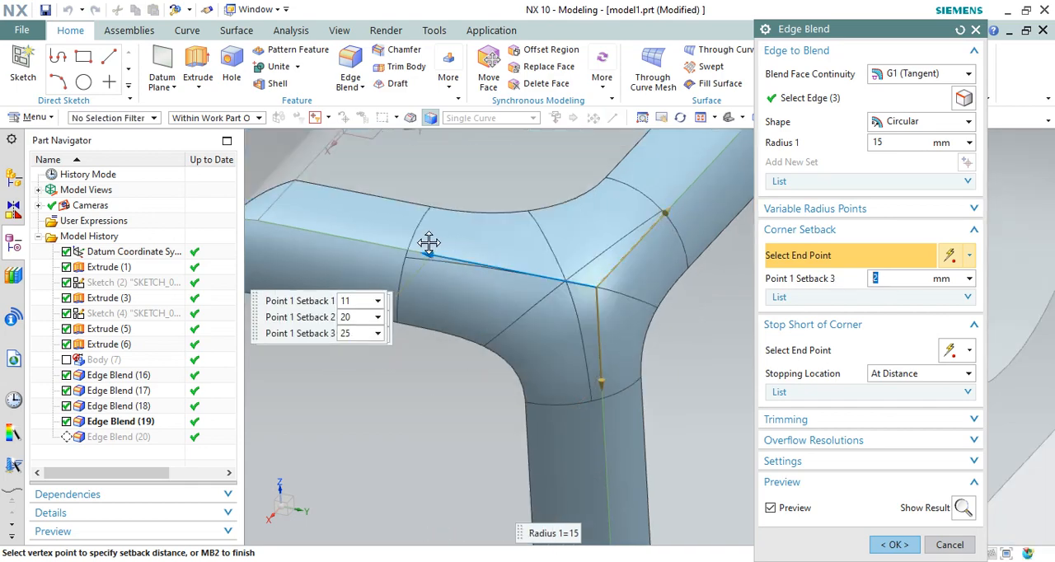
pyautogui.scroll(-3, 587, 205)
pyautogui.moveTo(595, 304); pyautogui.dragTo(595, 319)
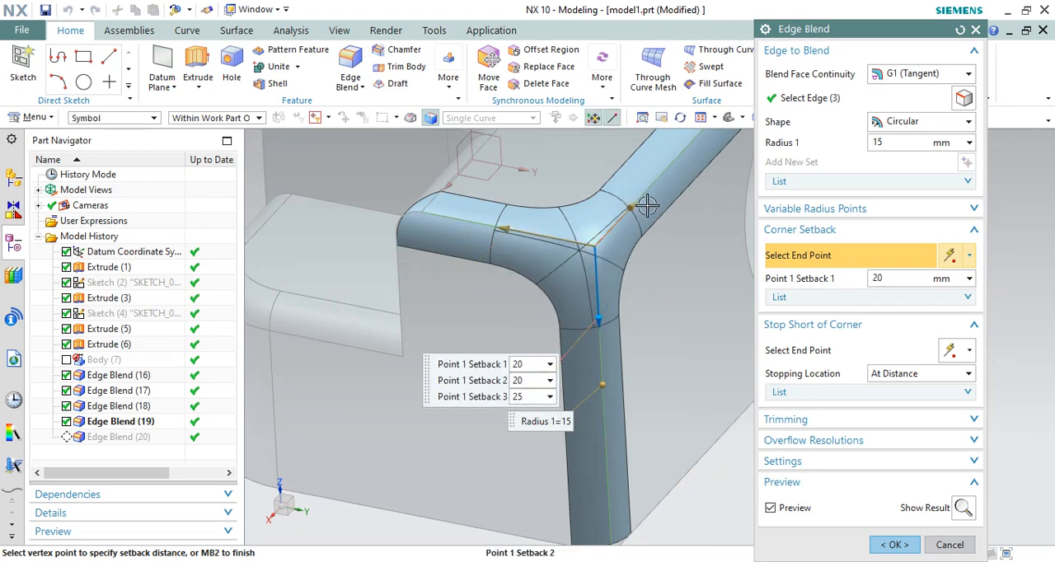
pyautogui.moveTo(647, 205); pyautogui.dragTo(652, 200)
pyautogui.click(894, 544)
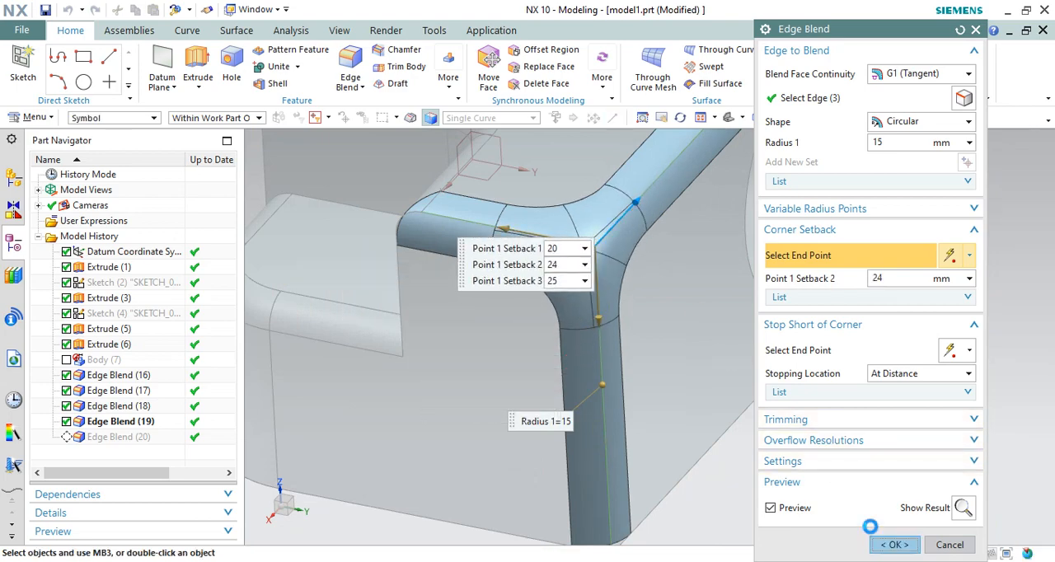
# Examine the shape of the updated setback corner blend from several angles
pyautogui.moveTo(612, 282); pyautogui.dragTo(728, 270, button='middle')
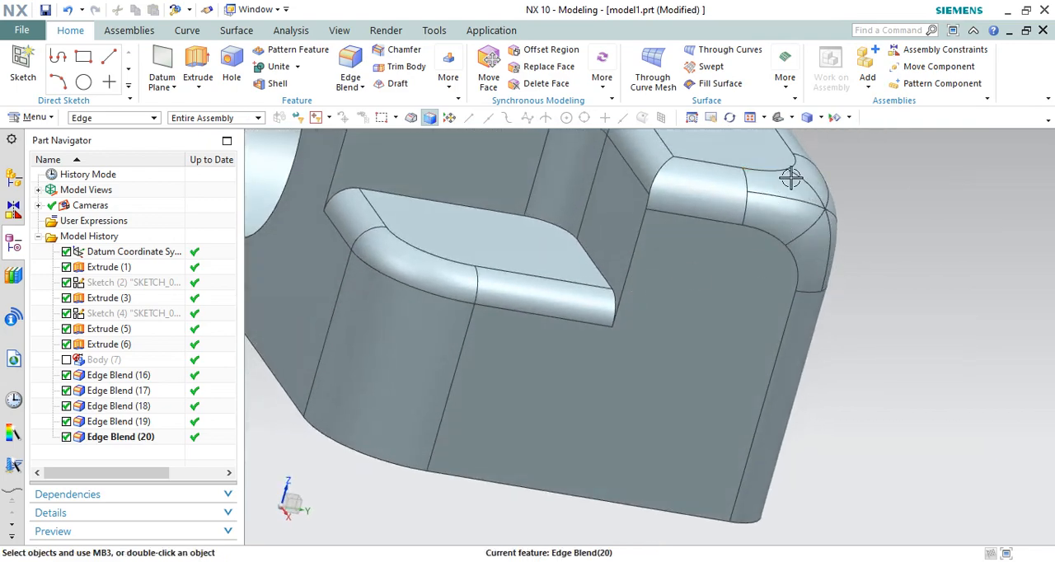
pyautogui.scroll(3, 790, 175)
pyautogui.scroll(-5, 769, 292)
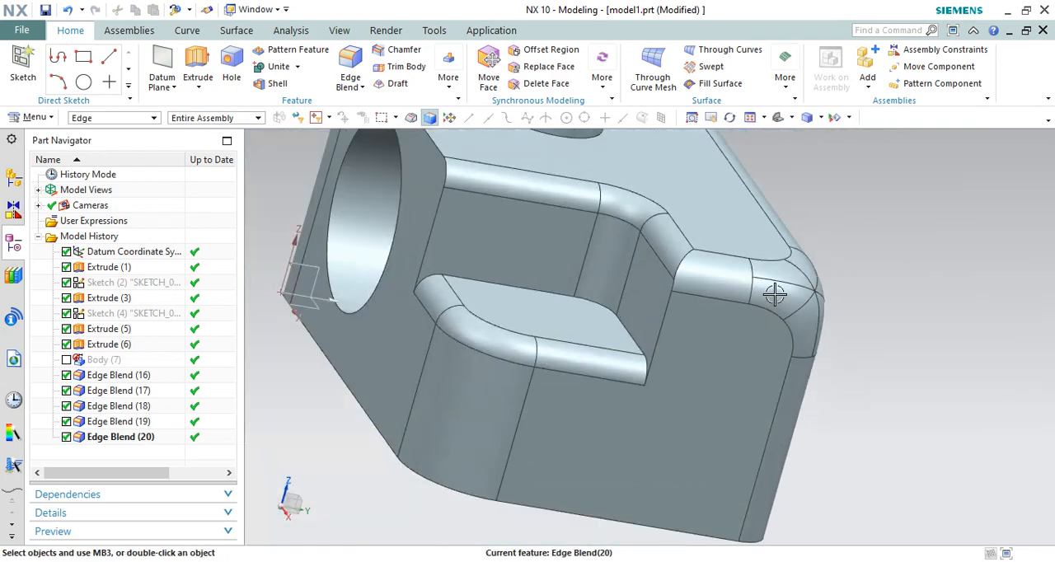
pyautogui.moveTo(770, 292); pyautogui.dragTo(721, 289, button='middle')
pyautogui.scroll(4, 631, 299)
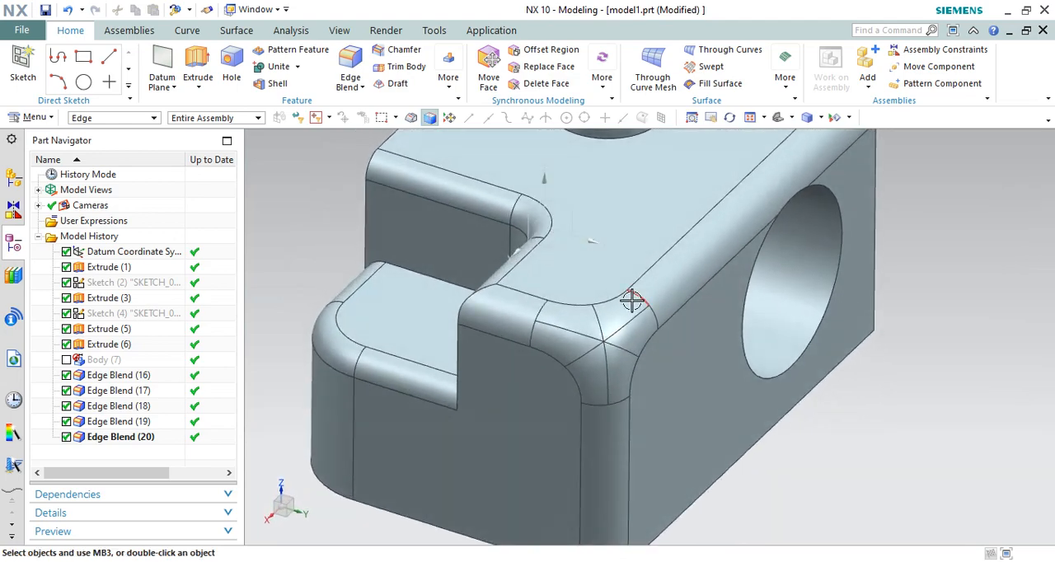
pyautogui.scroll(-4, 610, 292)
pyautogui.moveTo(610, 291); pyautogui.dragTo(705, 274, button='middle')
pyautogui.scroll(-2, 637, 318)
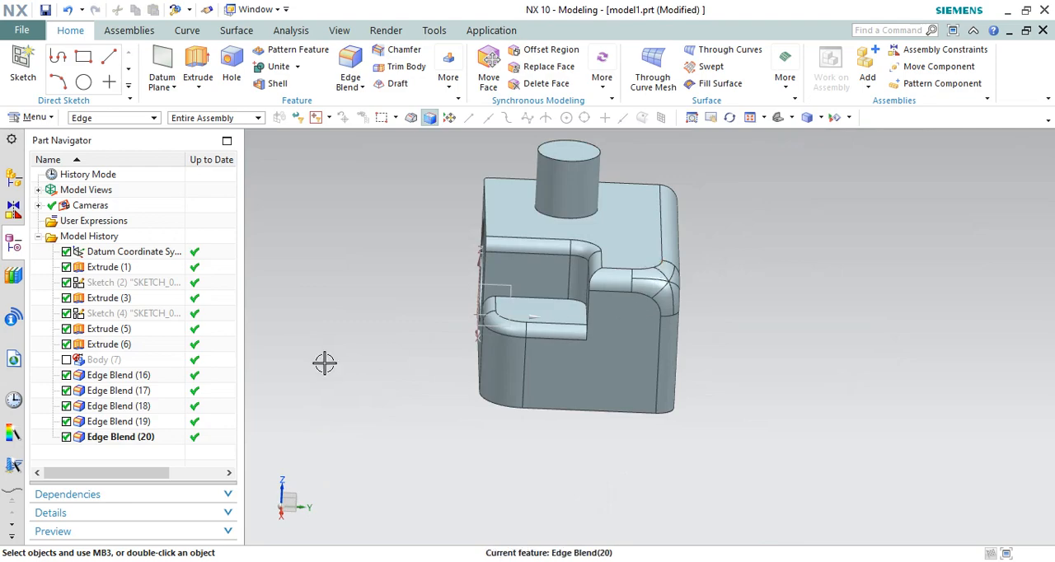
# Start a 15 mm G1 edge blend on the block's long sharp edge beside the large hole
pyautogui.moveTo(469, 397); pyautogui.dragTo(677, 175, button='middle')
pyautogui.scroll(-3, 651, 357)
pyautogui.scroll(2, 654, 252)
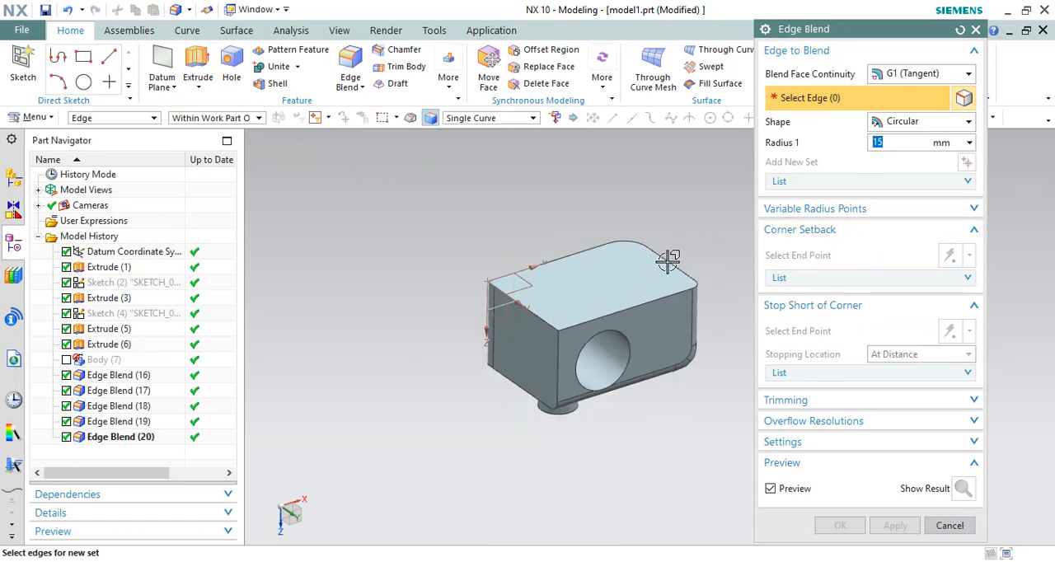
pyautogui.click(969, 232)
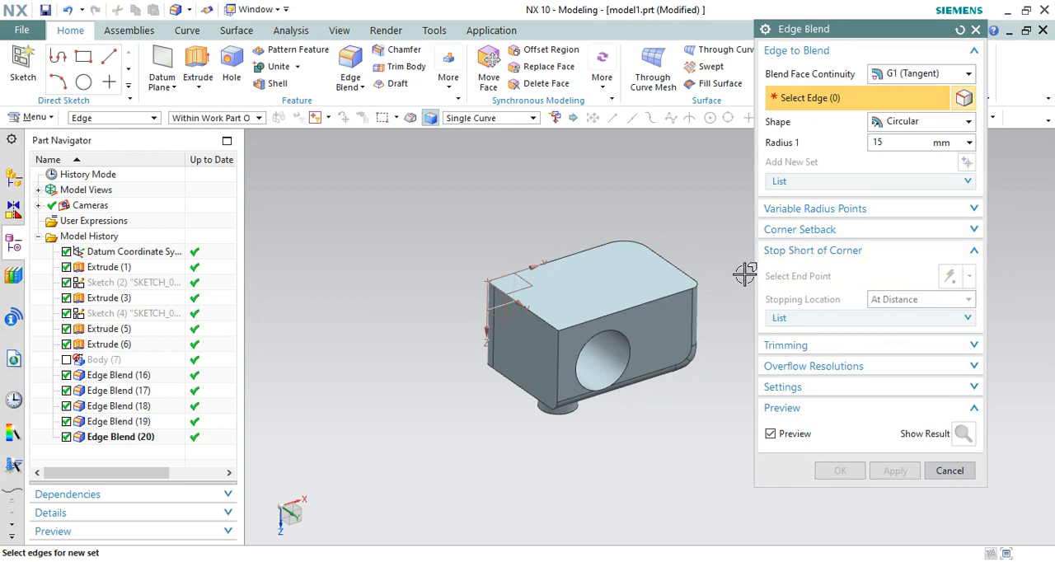
pyautogui.scroll(2, 569, 343)
pyautogui.click(573, 310)
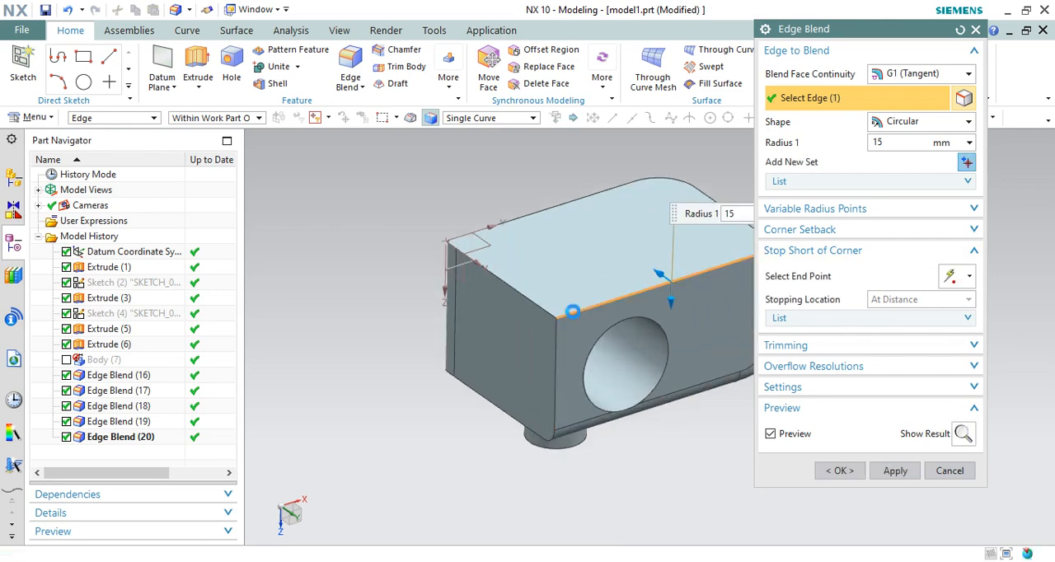
pyautogui.scroll(-1, 475, 312)
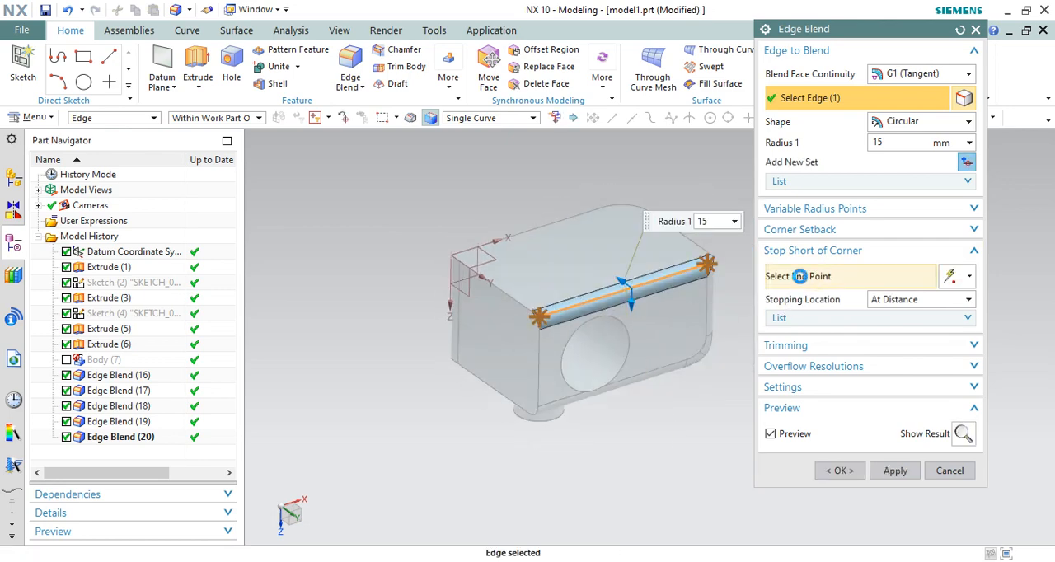
# Stop the blend short of the corner at the hole end, at an arc-length distance along the edge, and create it
pyautogui.click(800, 276)
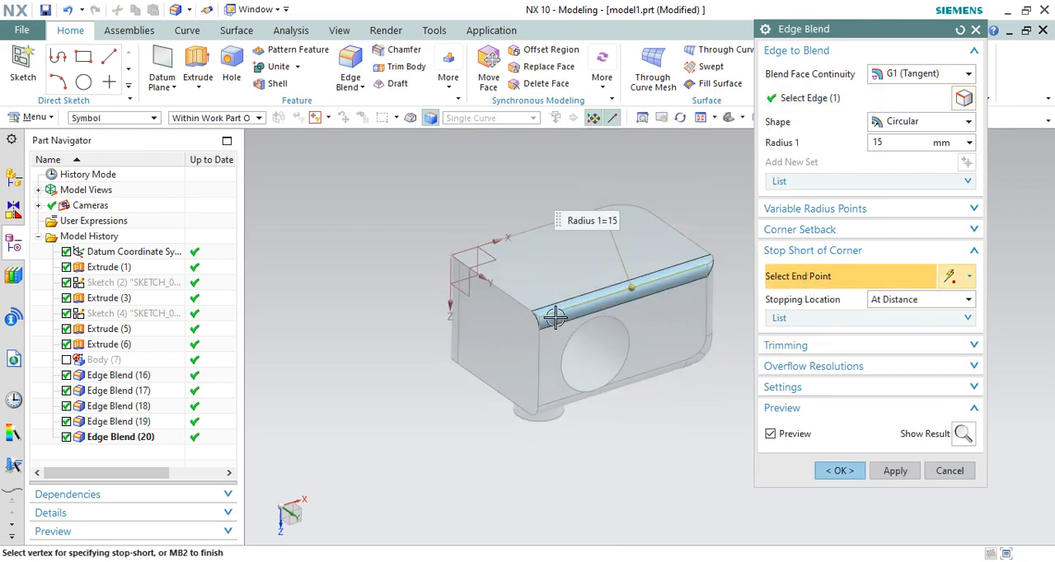
pyautogui.click(807, 99)
pyautogui.click(831, 277)
pyautogui.click(543, 319)
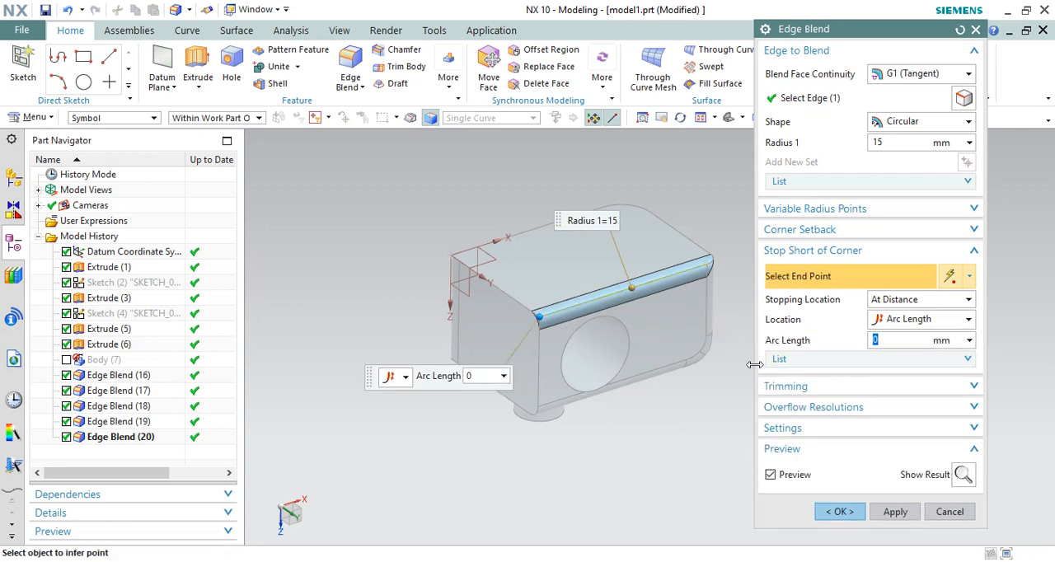
pyautogui.scroll(-2, 630, 334)
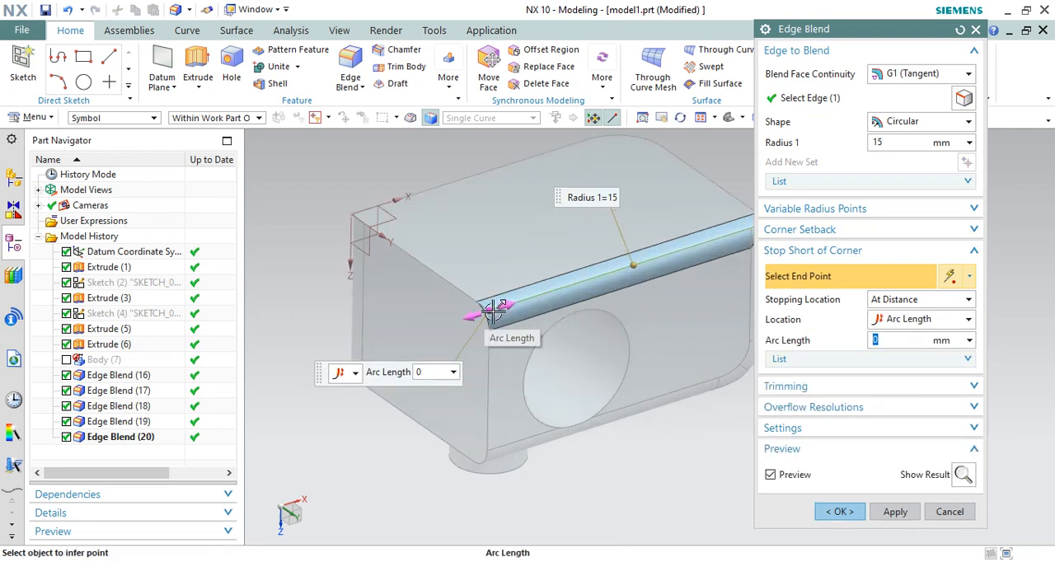
pyautogui.moveTo(493, 312); pyautogui.dragTo(560, 299)
pyautogui.moveTo(561, 299); pyautogui.dragTo(715, 357, button='middle')
pyautogui.click(838, 512)
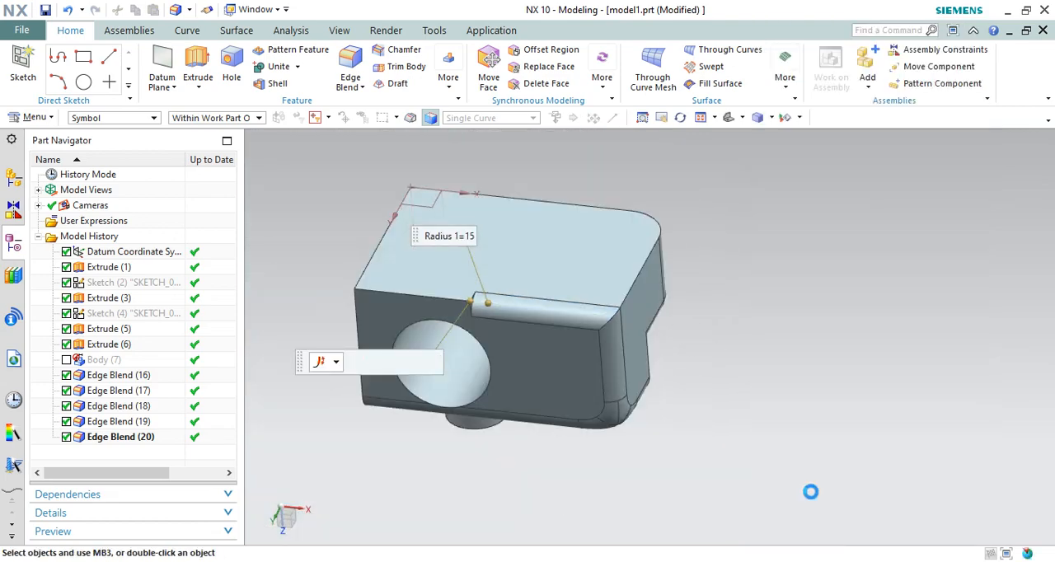
# Start another 15 mm edge blend on the remaining sharp part of the edge beside the hole
pyautogui.scroll(-3, 459, 314)
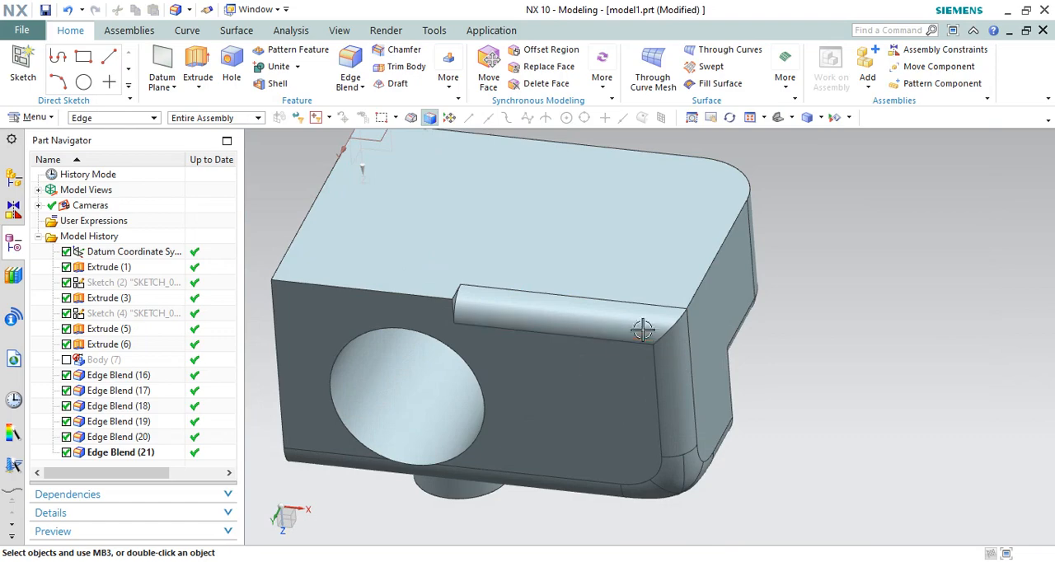
pyautogui.moveTo(641, 325); pyautogui.dragTo(746, 334, button='middle')
pyautogui.scroll(4, 725, 321)
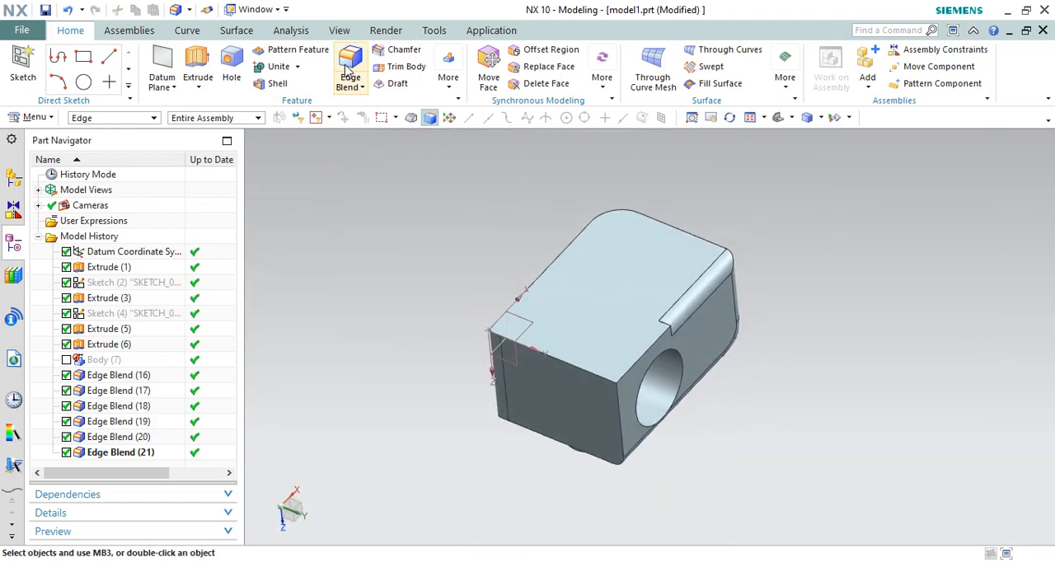
pyautogui.scroll(2, 486, 256)
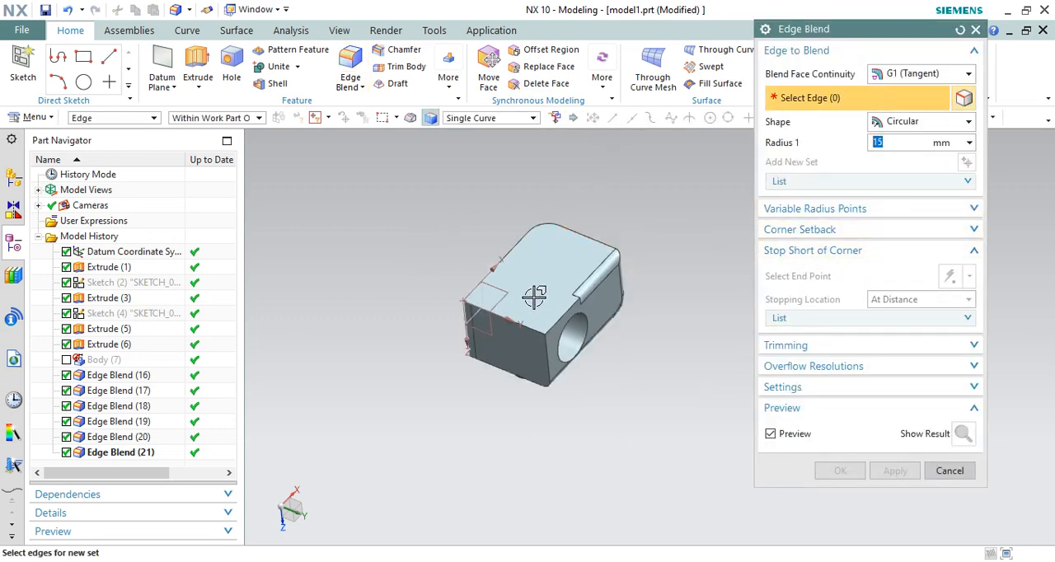
pyautogui.click(558, 314)
pyautogui.scroll(-4, 537, 332)
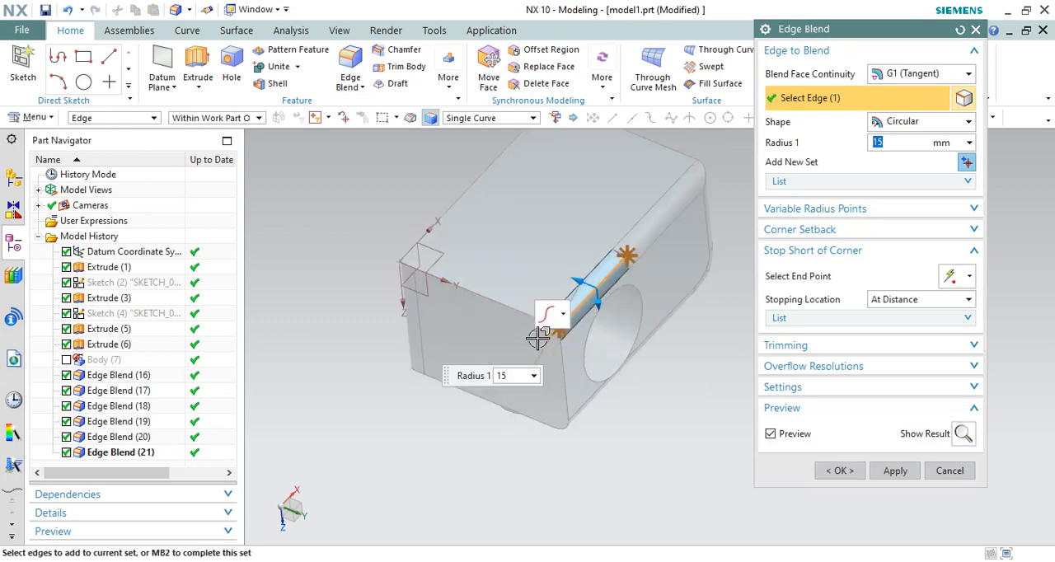
# Stop this blend short by a 29 mm arc length at its end facing the previous blend, and create it
pyautogui.click(817, 274)
pyautogui.click(650, 235)
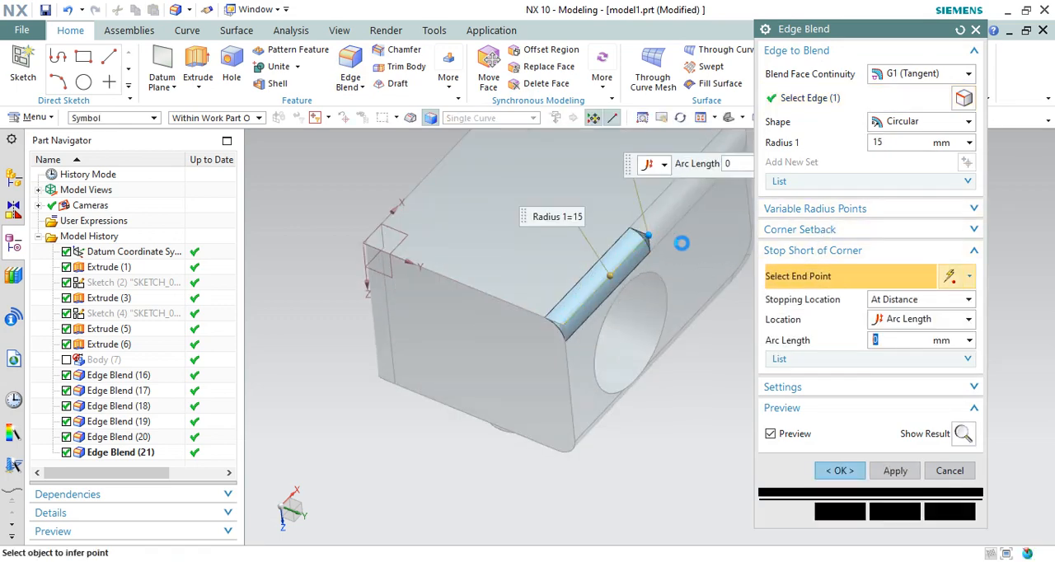
pyautogui.scroll(-2, 645, 243)
pyautogui.moveTo(633, 229); pyautogui.dragTo(593, 271)
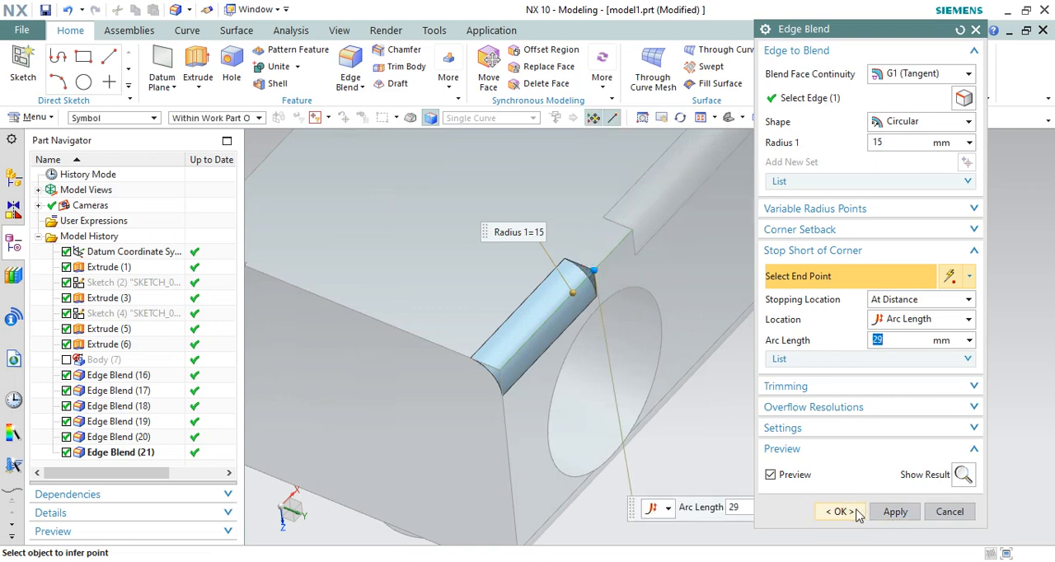
pyautogui.click(845, 513)
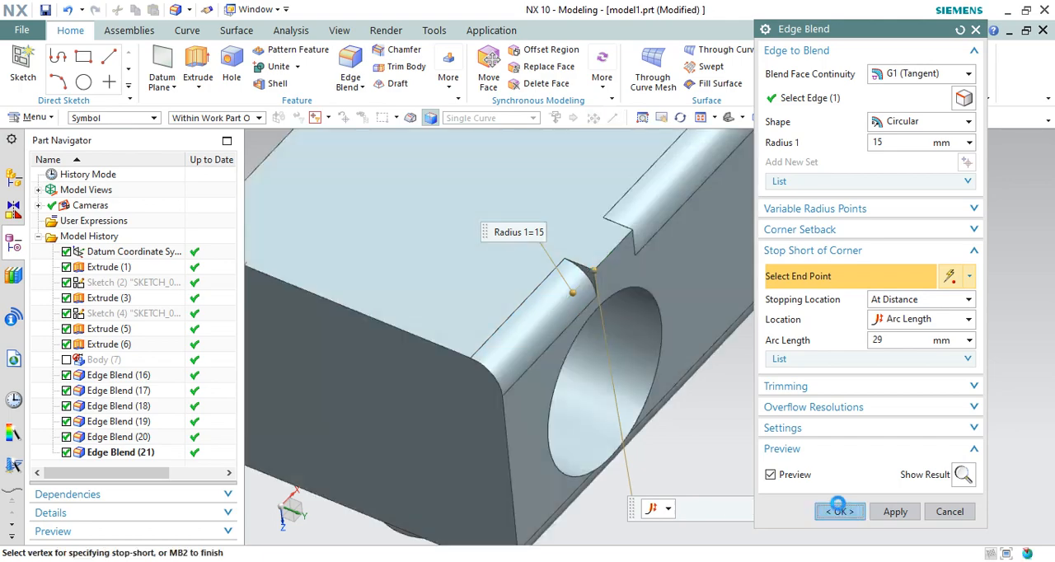
# Start a 15 mm edge blend on the adjacent short edge of the same face and begin specifying variable radius points
pyautogui.moveTo(607, 358); pyautogui.dragTo(661, 333, button='middle')
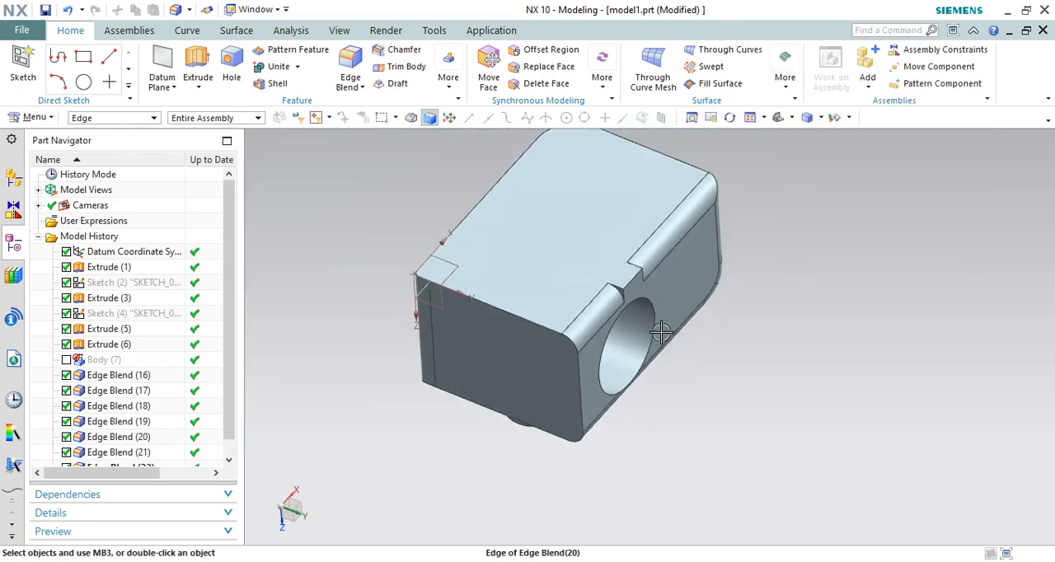
pyautogui.moveTo(669, 239); pyautogui.dragTo(660, 240, button='middle')
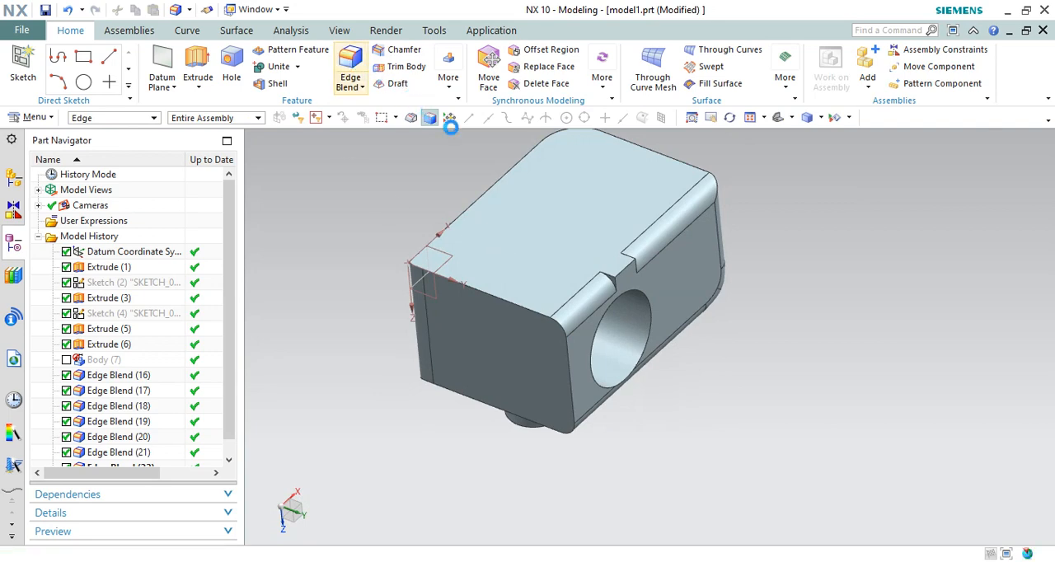
pyautogui.scroll(-2, 450, 292)
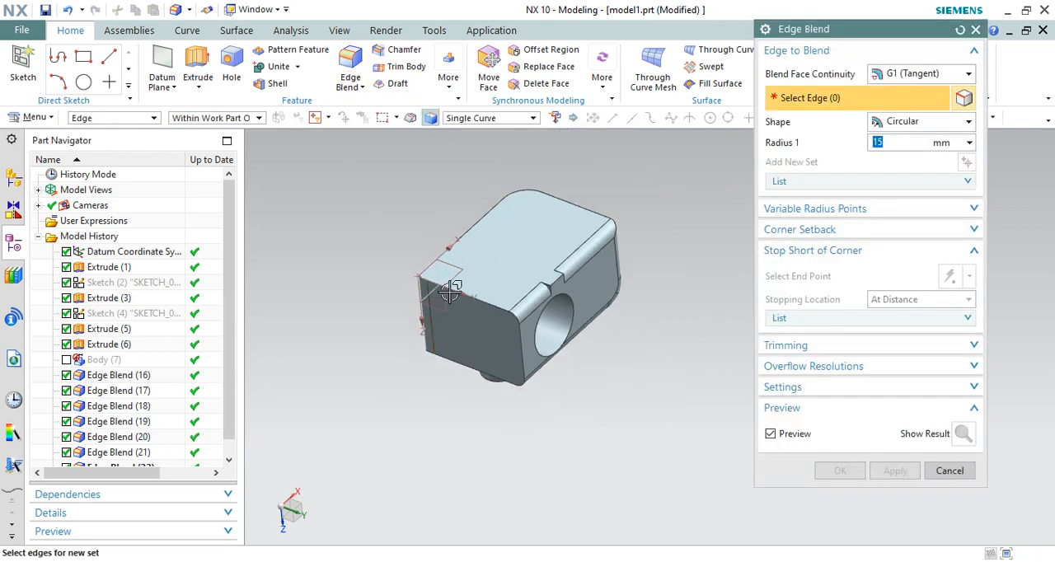
pyautogui.click(828, 210)
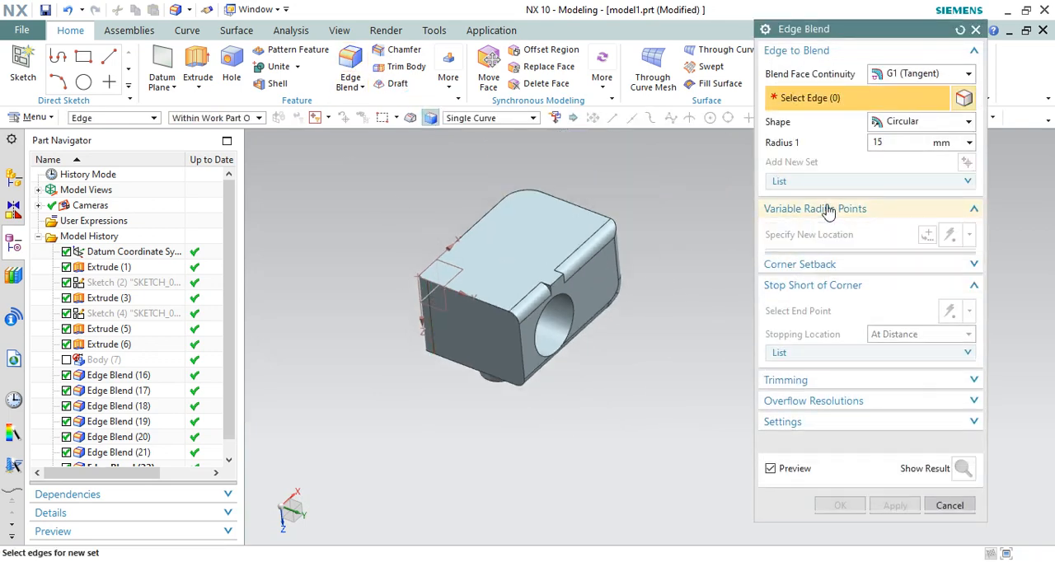
pyautogui.click(484, 298)
pyautogui.scroll(3, 474, 296)
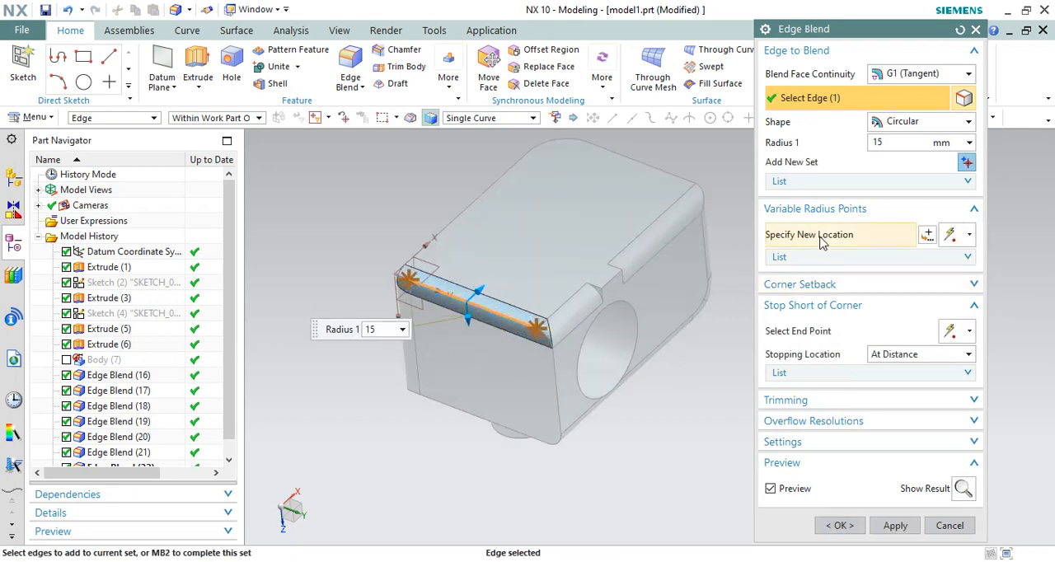
pyautogui.click(849, 257)
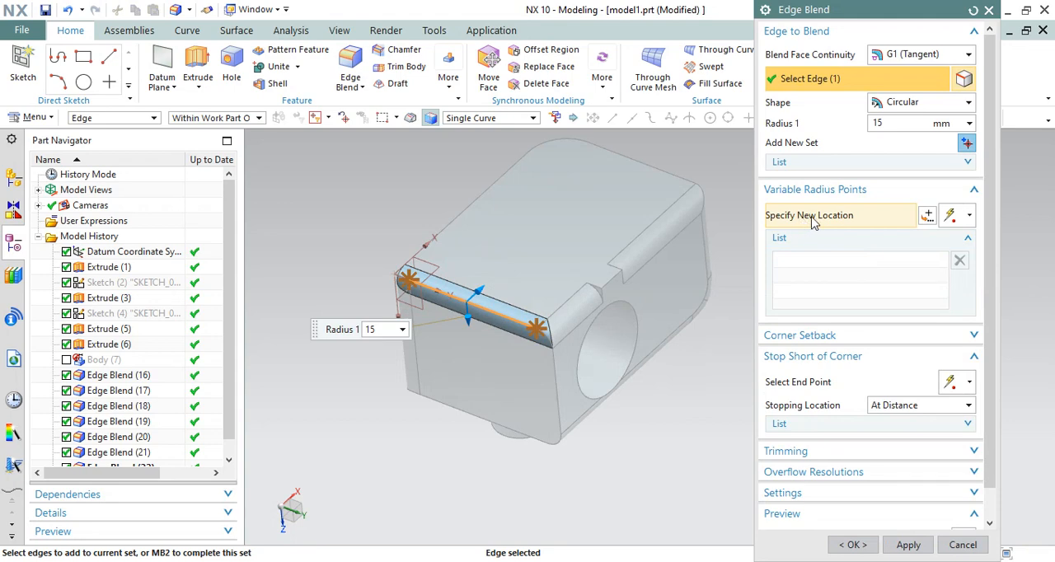
pyautogui.click(813, 217)
# Place a variable radius point at the edge's end by the hole-side blend and set its radius to 3 mm
pyautogui.scroll(2, 529, 347)
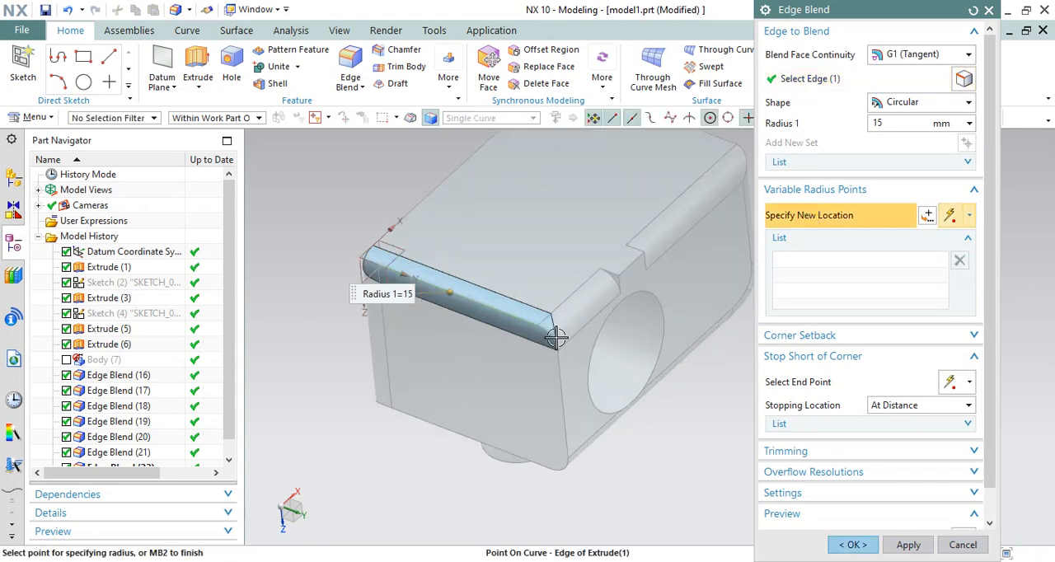
pyautogui.click(544, 323)
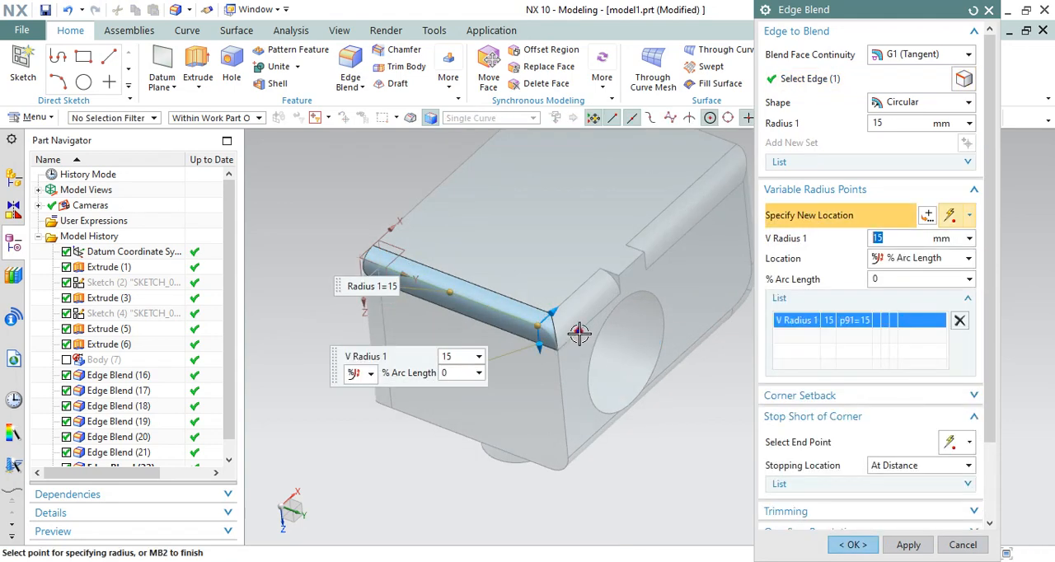
pyautogui.scroll(1, 579, 330)
pyautogui.scroll(1, 580, 323)
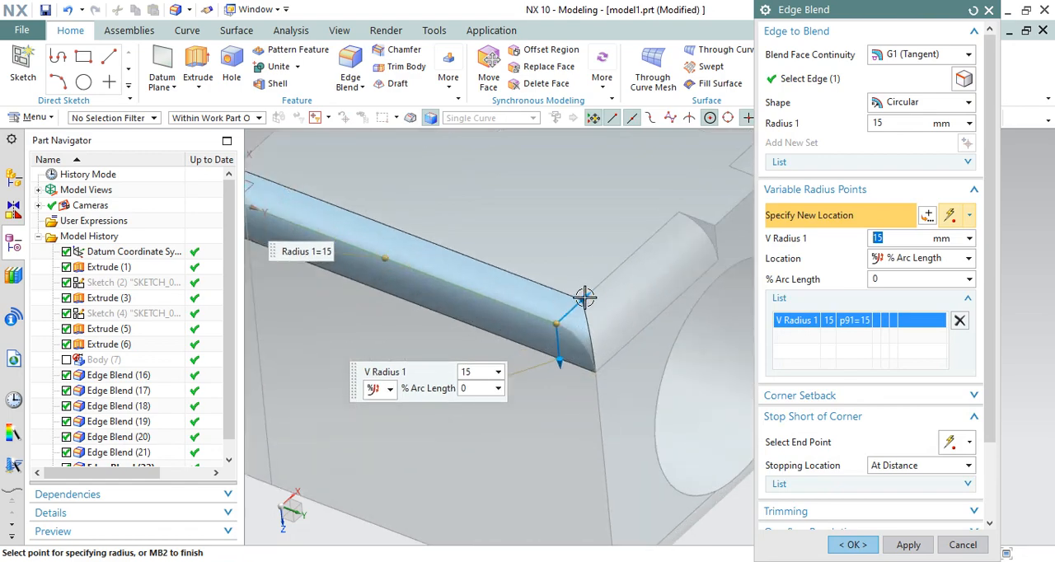
pyautogui.moveTo(581, 297); pyautogui.dragTo(567, 309)
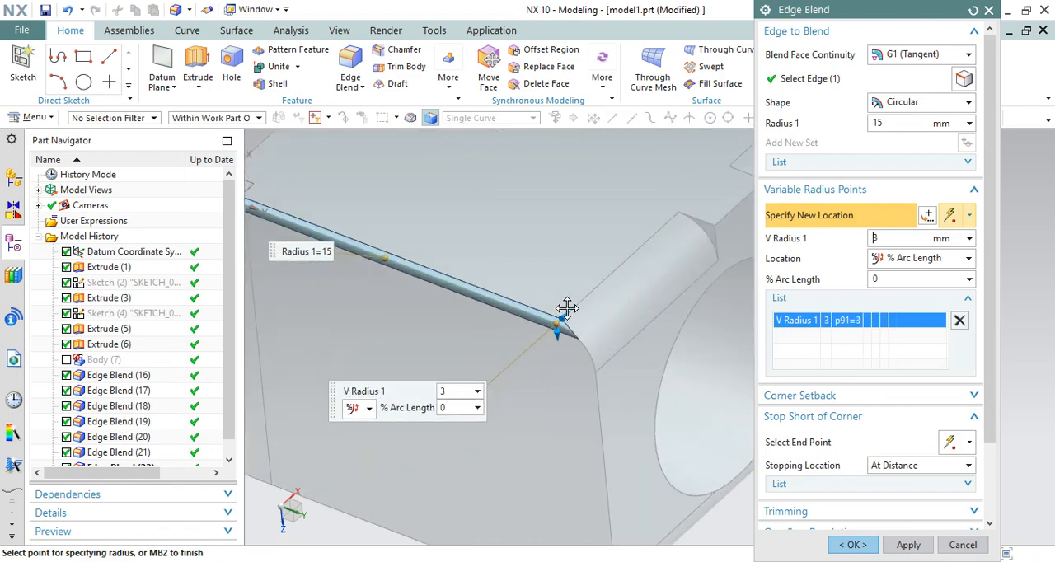
pyautogui.scroll(-1, 744, 294)
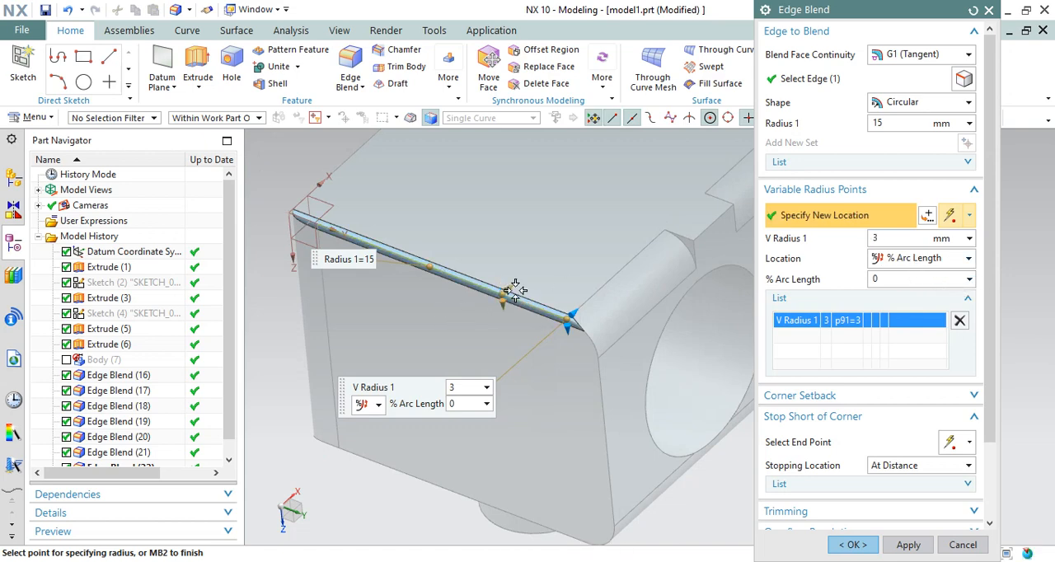
# Add four more variable radius points along the edge with radii of 12, 19, 30 and 17 mm, and create the blend
pyautogui.click(504, 292)
pyautogui.moveTo(512, 281); pyautogui.dragTo(513, 276)
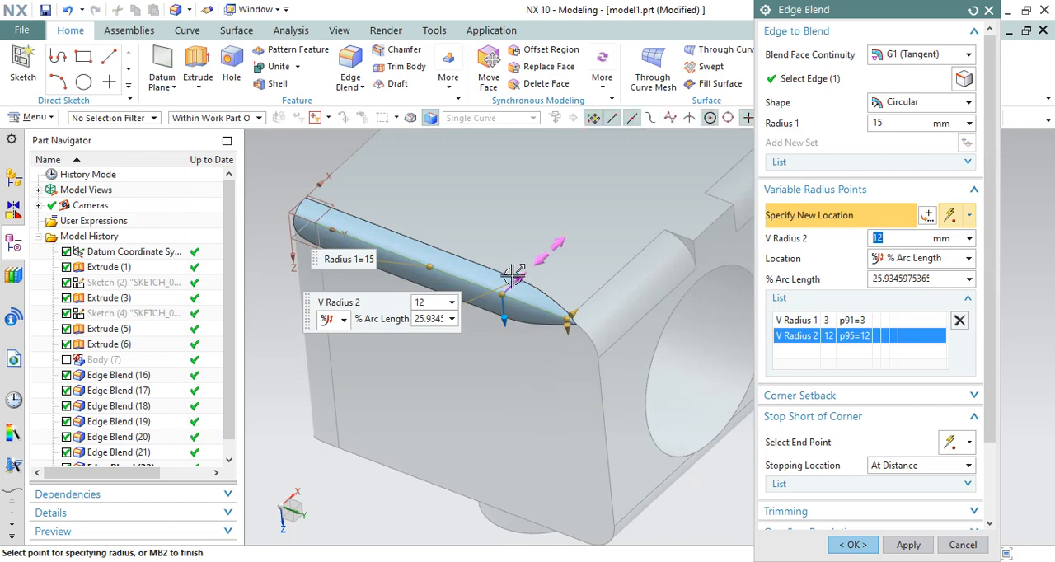
pyautogui.click(443, 270)
pyautogui.moveTo(459, 254); pyautogui.dragTo(387, 211)
pyautogui.click(415, 242)
pyautogui.click(367, 240)
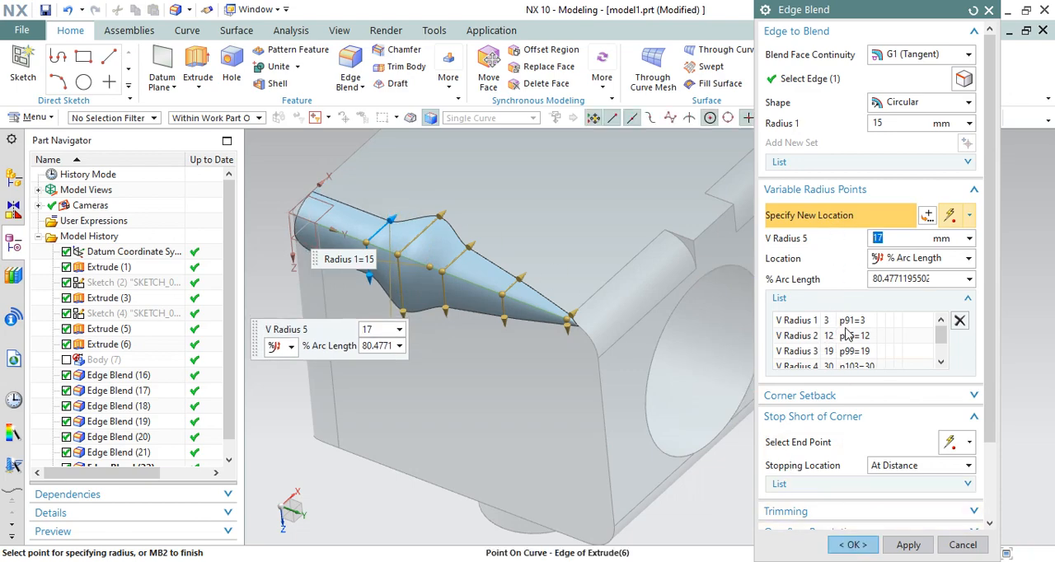
pyautogui.scroll(-2, 853, 311)
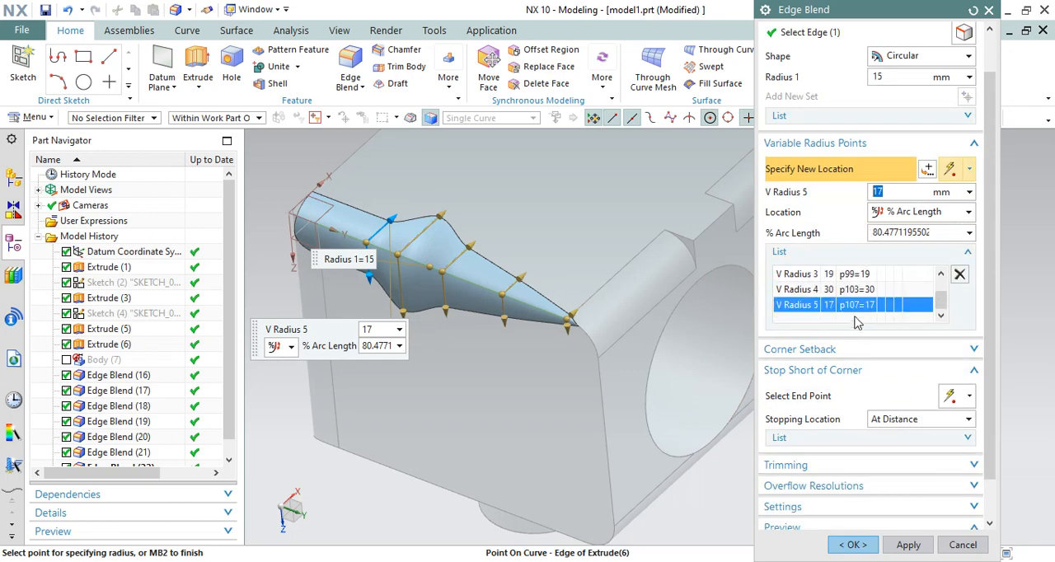
pyautogui.click(853, 544)
# Unsuppress Body (7) to bring back the unblended copy of the block beside the blended one
pyautogui.moveTo(574, 296); pyautogui.dragTo(670, 405, button='middle')
pyautogui.scroll(3, 736, 379)
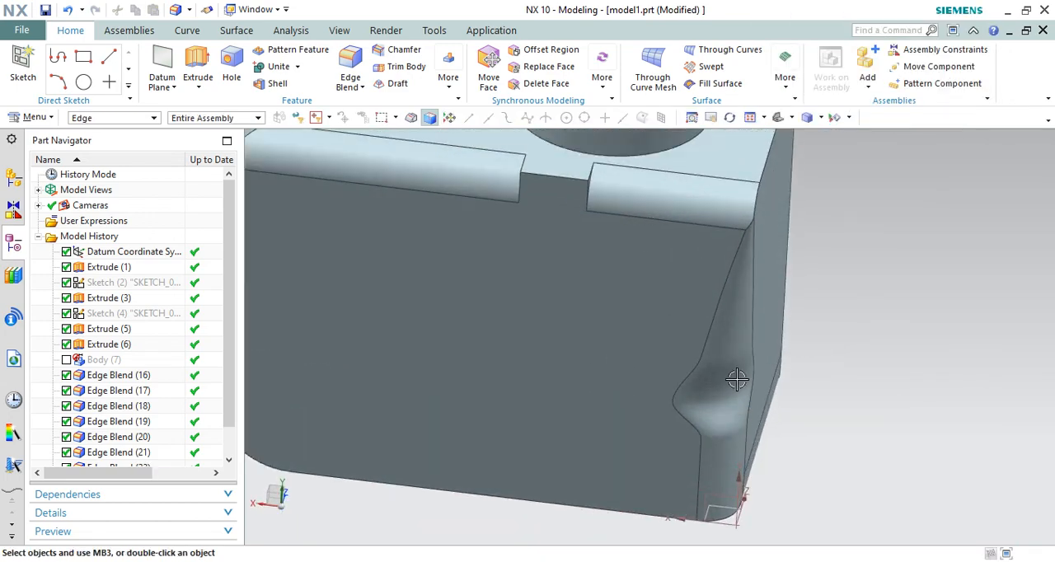
pyautogui.moveTo(730, 375)
pyautogui.mouseDown(button='middle')
pyautogui.moveTo(706, 351)
pyautogui.moveTo(714, 379)
pyautogui.mouseUp(button='middle')
pyautogui.scroll(-3, 705, 394)
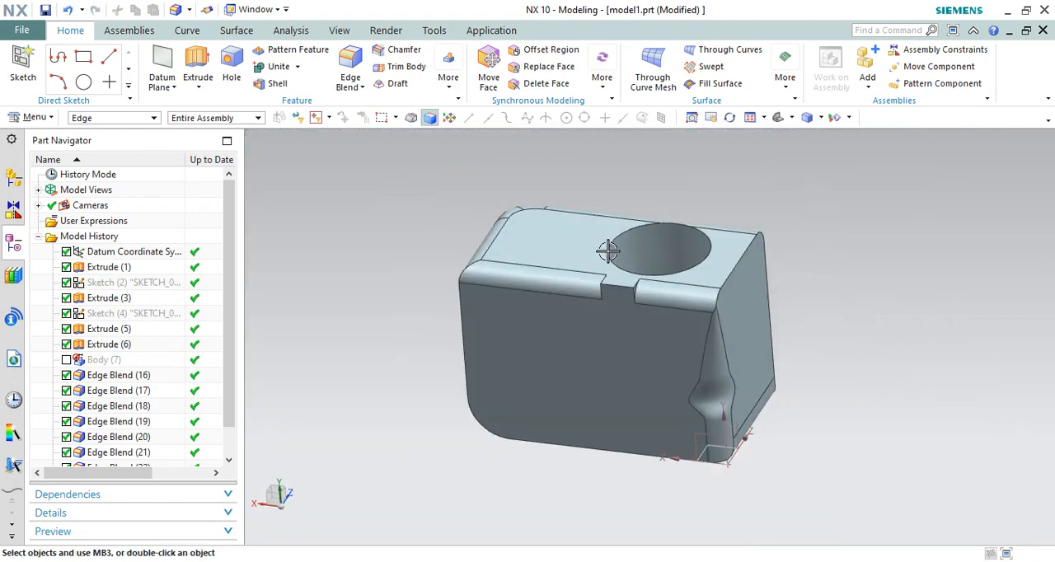
pyautogui.moveTo(607, 252); pyautogui.dragTo(563, 113, button='middle')
pyautogui.moveTo(559, 176); pyautogui.dragTo(532, 202, button='middle')
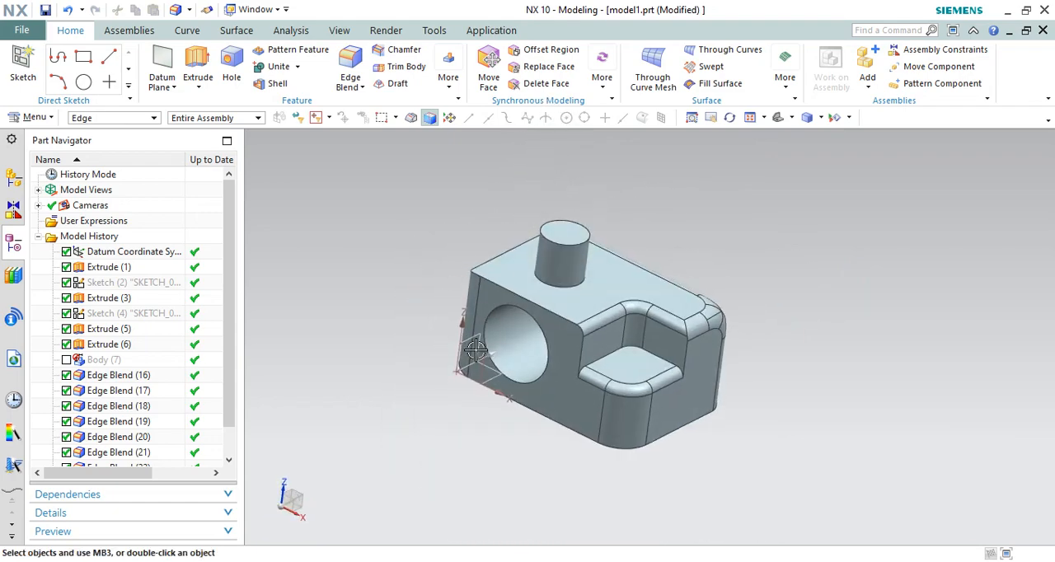
pyautogui.scroll(-2, 363, 246)
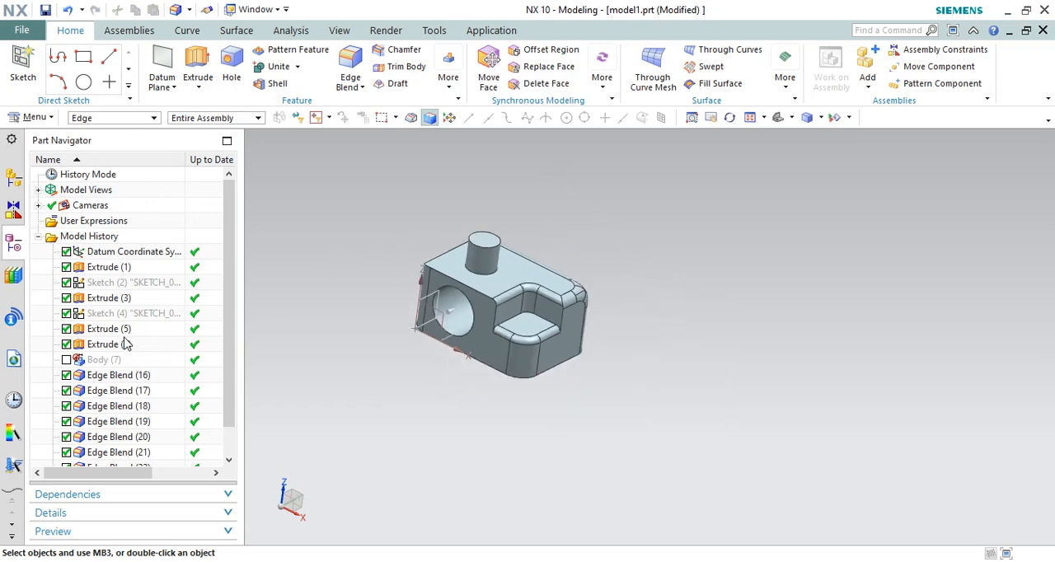
pyautogui.click(67, 361)
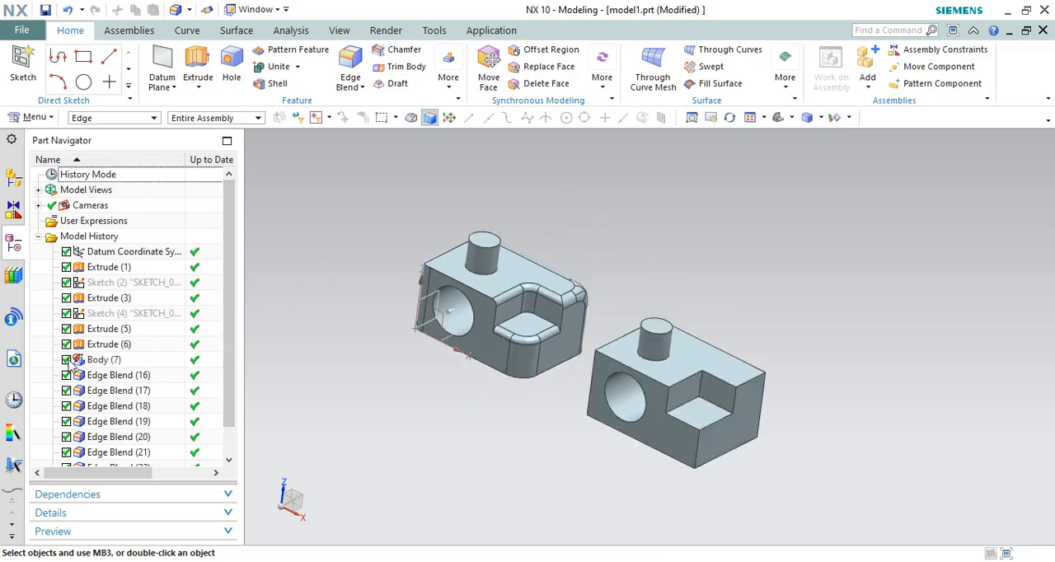
# Add a 5 mm edge blend to the circular rim of the hole on the blended block
pyautogui.moveTo(648, 259)
pyautogui.mouseDown(button='middle')
pyautogui.moveTo(631, 266)
pyautogui.moveTo(666, 268)
pyautogui.moveTo(643, 267)
pyautogui.mouseUp(button='middle')
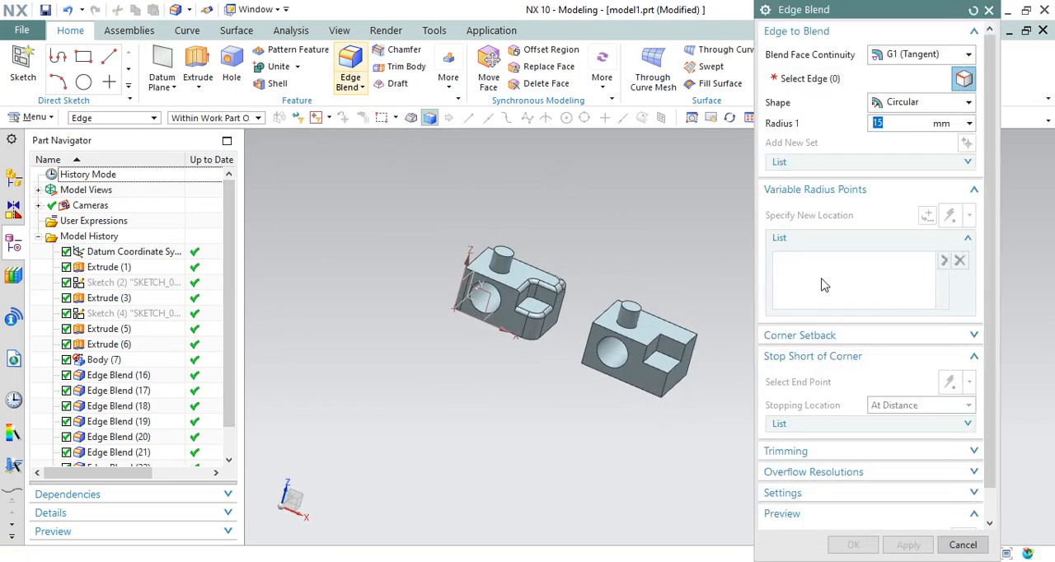
pyautogui.scroll(3, 522, 275)
pyautogui.click(474, 313)
pyautogui.scroll(3, 468, 314)
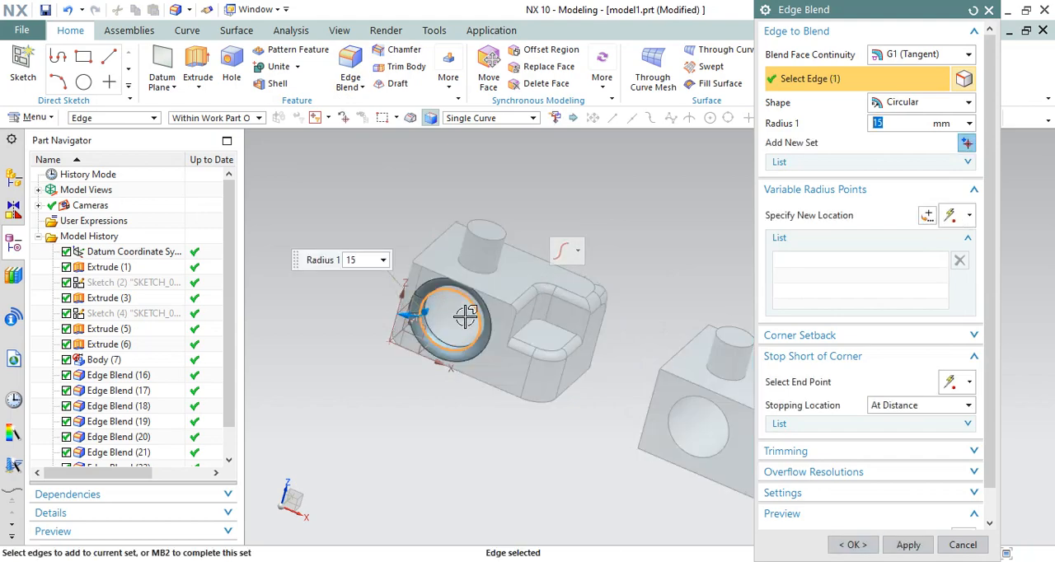
pyautogui.moveTo(384, 309); pyautogui.dragTo(402, 309)
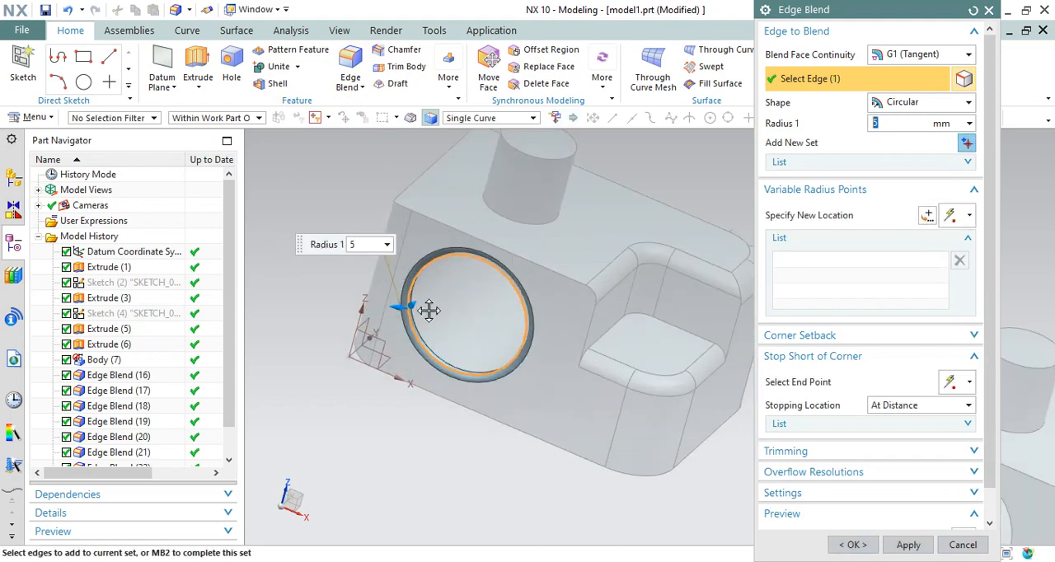
pyautogui.click(853, 549)
pyautogui.scroll(-3, 523, 279)
# Blend the circular edge at the base of the cylindrical boss with a 5 mm radius
pyautogui.moveTo(511, 268); pyautogui.dragTo(597, 226, button='middle')
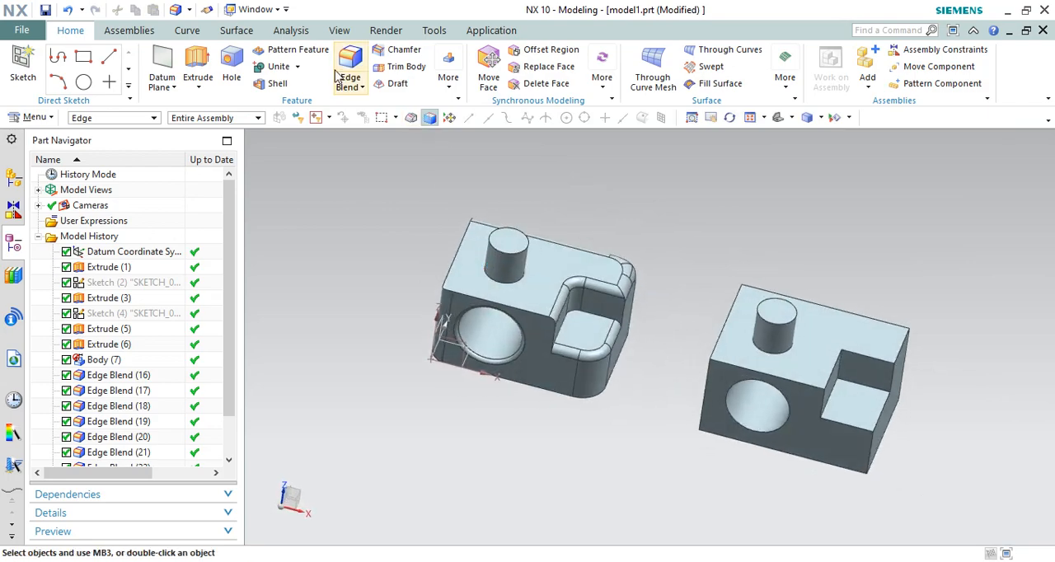
pyautogui.scroll(4, 482, 270)
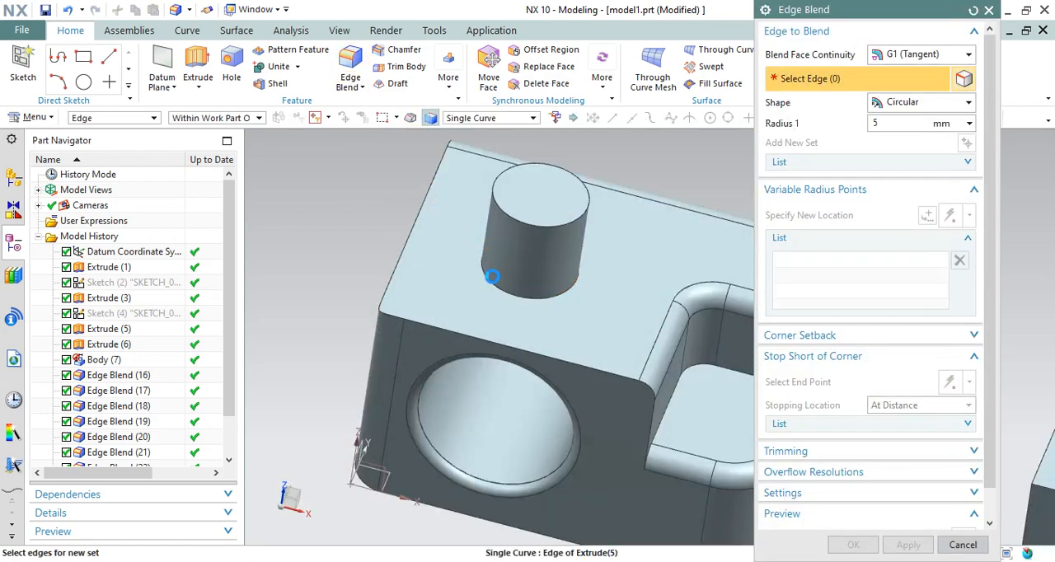
pyautogui.click(487, 272)
pyautogui.click(853, 545)
pyautogui.scroll(-3, 395, 302)
# Round the top circular edge of the cylindrical boss with a 15 mm edge blend
pyautogui.moveTo(396, 302); pyautogui.dragTo(367, 256, button='middle')
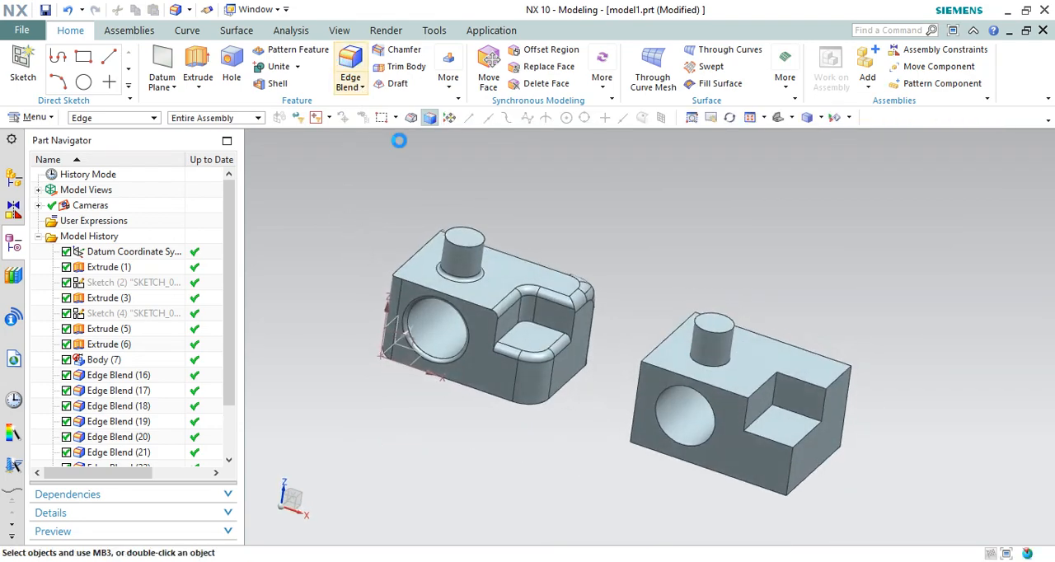
pyautogui.click(464, 250)
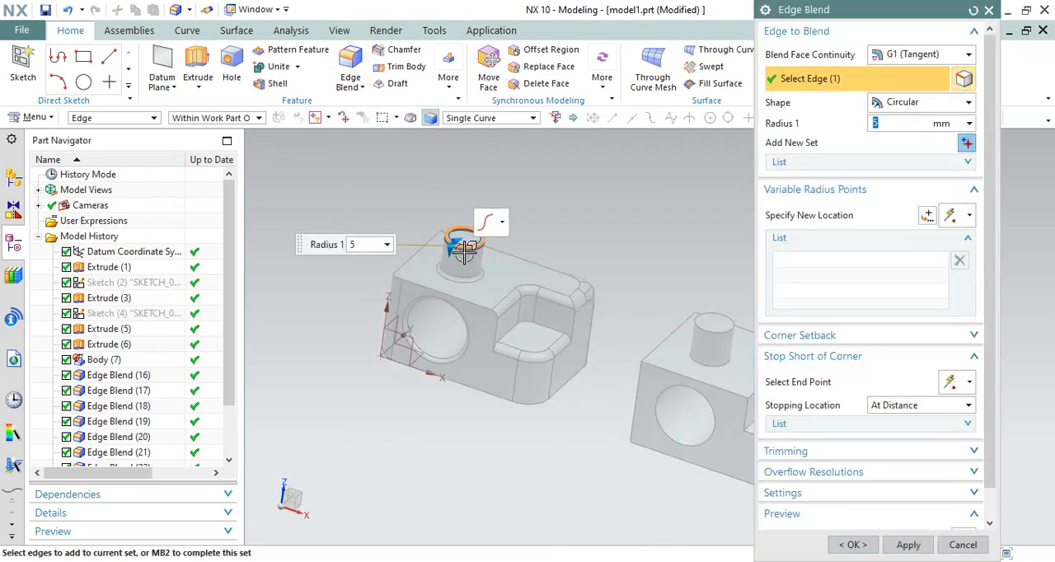
pyautogui.scroll(4, 464, 252)
pyautogui.moveTo(427, 248); pyautogui.dragTo(426, 261)
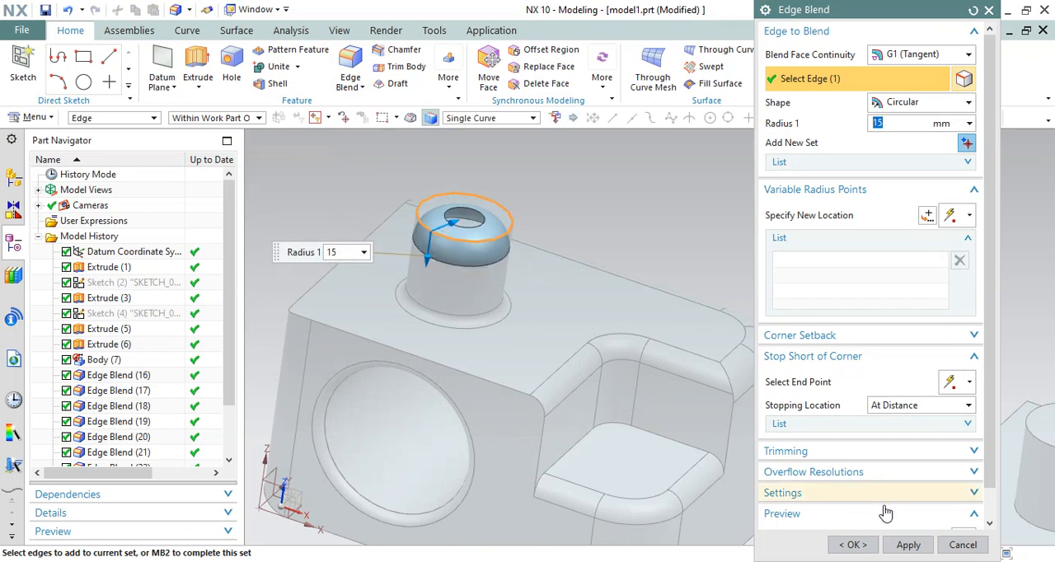
pyautogui.click(853, 544)
pyautogui.scroll(-5, 417, 232)
pyautogui.moveTo(417, 232); pyautogui.dragTo(527, 247, button='middle')
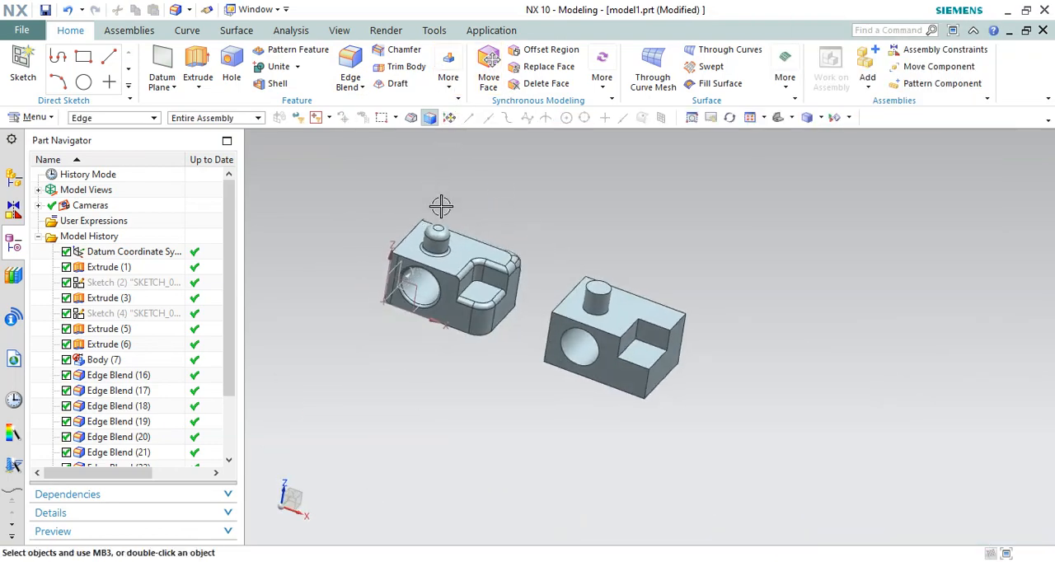
# Start a symmetric Chamfer on the unblended block's vertical corner edge below the notch, with a distance of 15 mm
pyautogui.scroll(1, 441, 206)
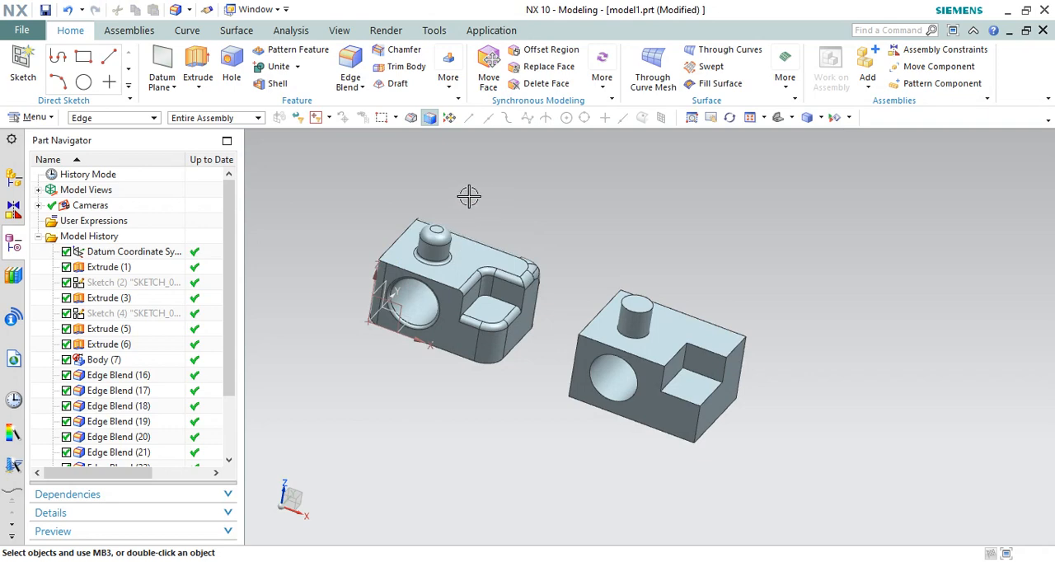
pyautogui.click(401, 53)
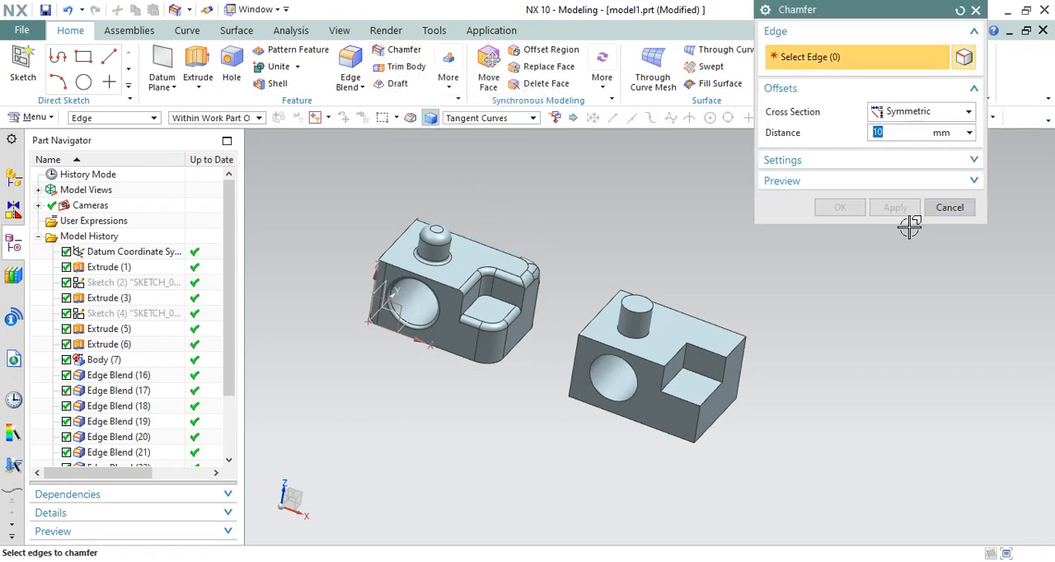
pyautogui.click(914, 112)
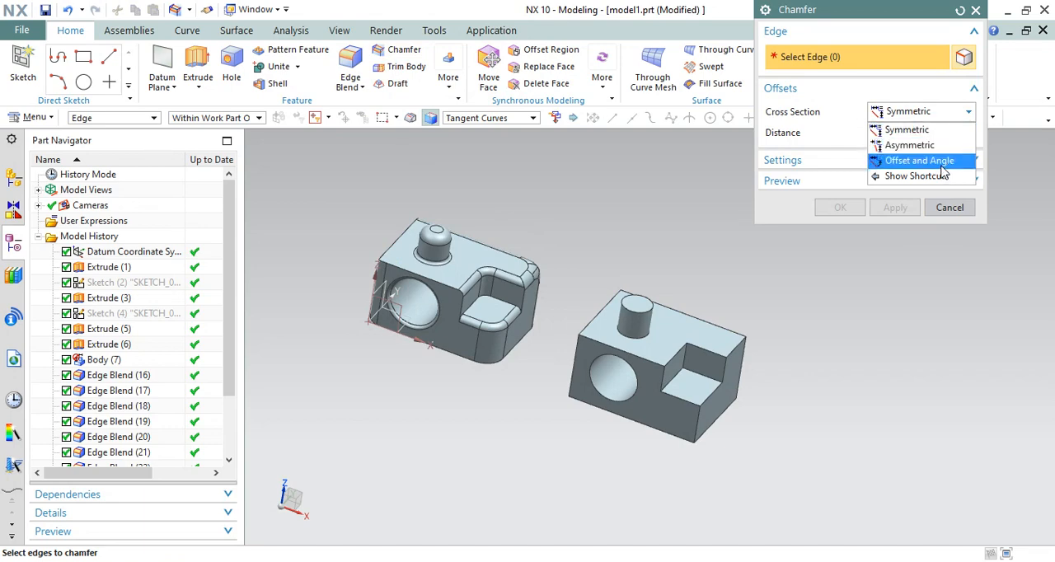
pyautogui.click(913, 128)
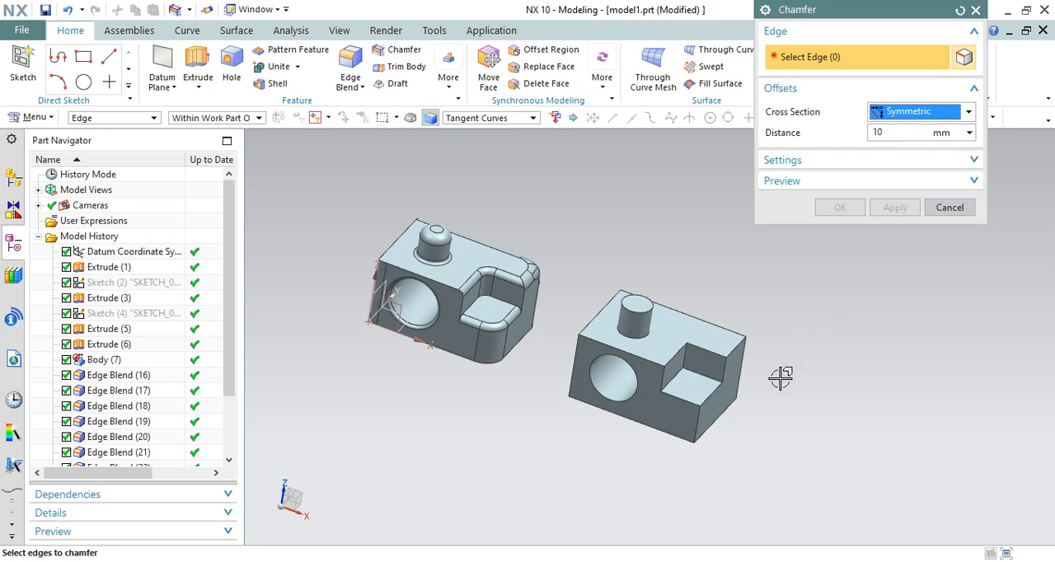
pyautogui.scroll(-1, 780, 378)
pyautogui.moveTo(737, 372); pyautogui.dragTo(735, 381, button='middle')
pyautogui.scroll(3, 736, 435)
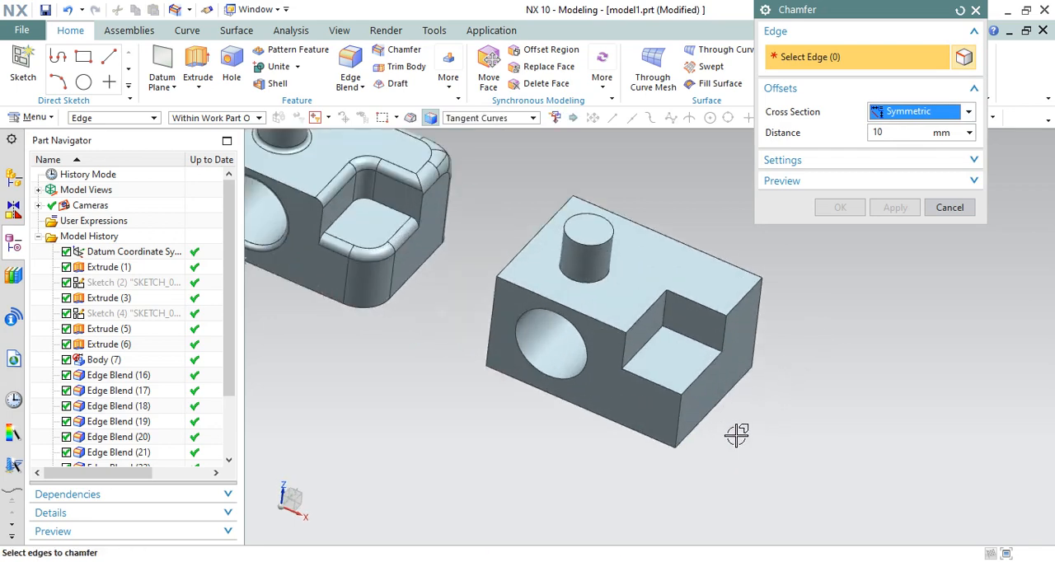
pyautogui.click(692, 417)
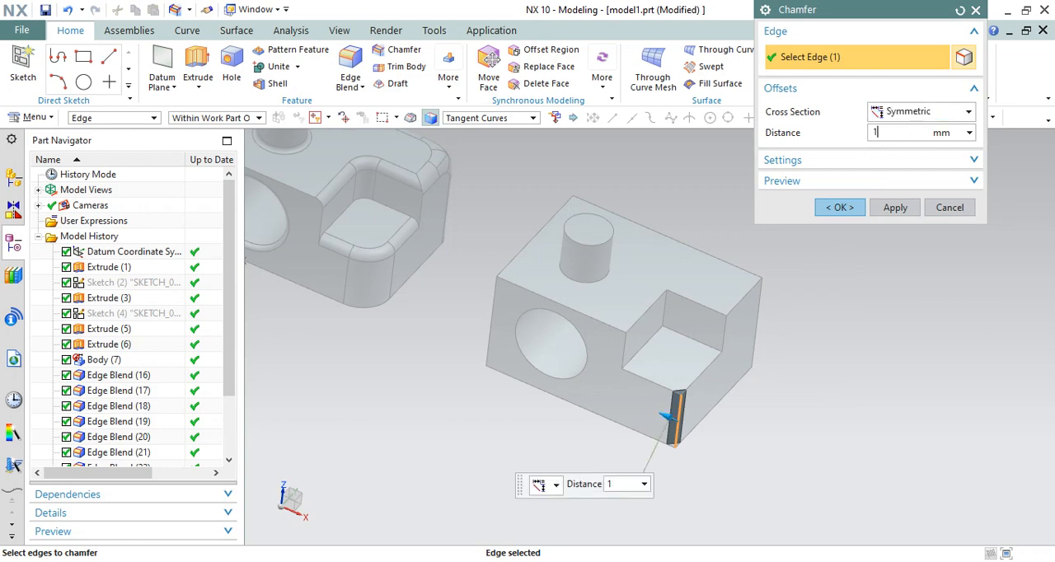
pyautogui.press('Return')
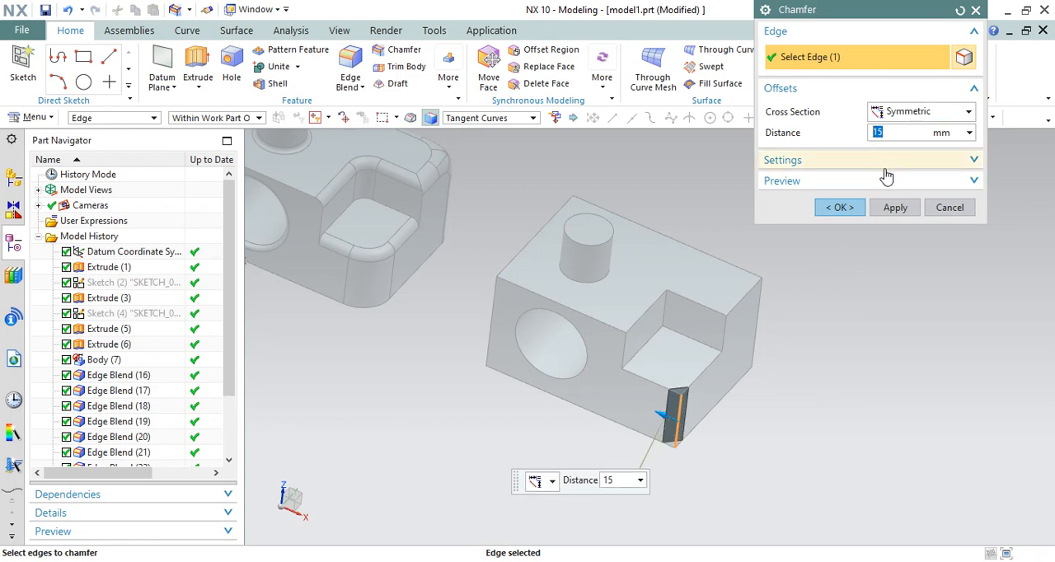
# Expand the chamfer's Settings and Preview options, inspect the previewed corner and create the chamfer
pyautogui.click(879, 163)
pyautogui.click(872, 234)
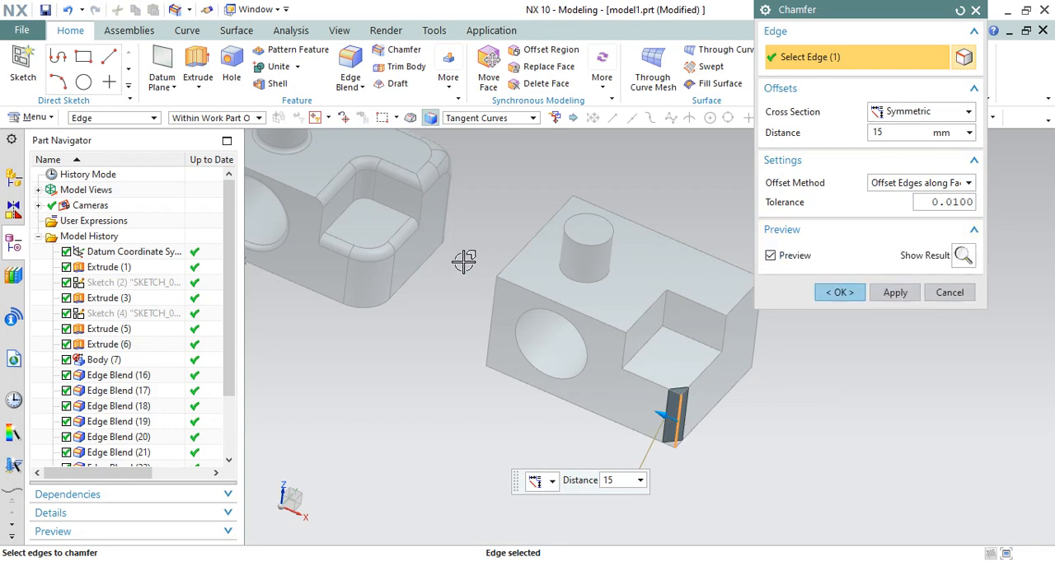
pyautogui.moveTo(464, 259); pyautogui.dragTo(578, 224, button='middle')
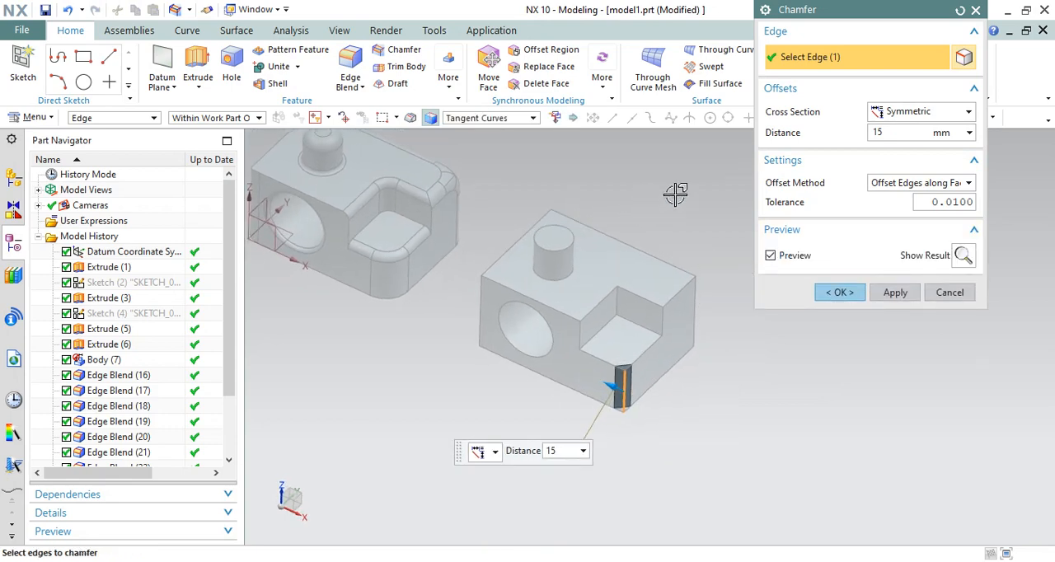
pyautogui.moveTo(855, 8); pyautogui.dragTo(882, 63)
pyautogui.scroll(3, 636, 382)
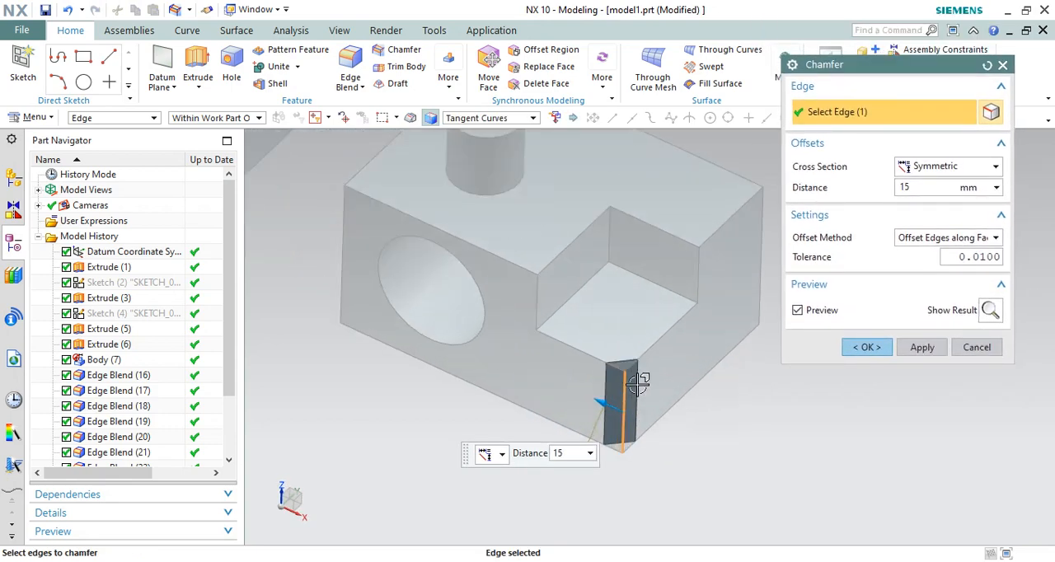
pyautogui.scroll(-2, 631, 450)
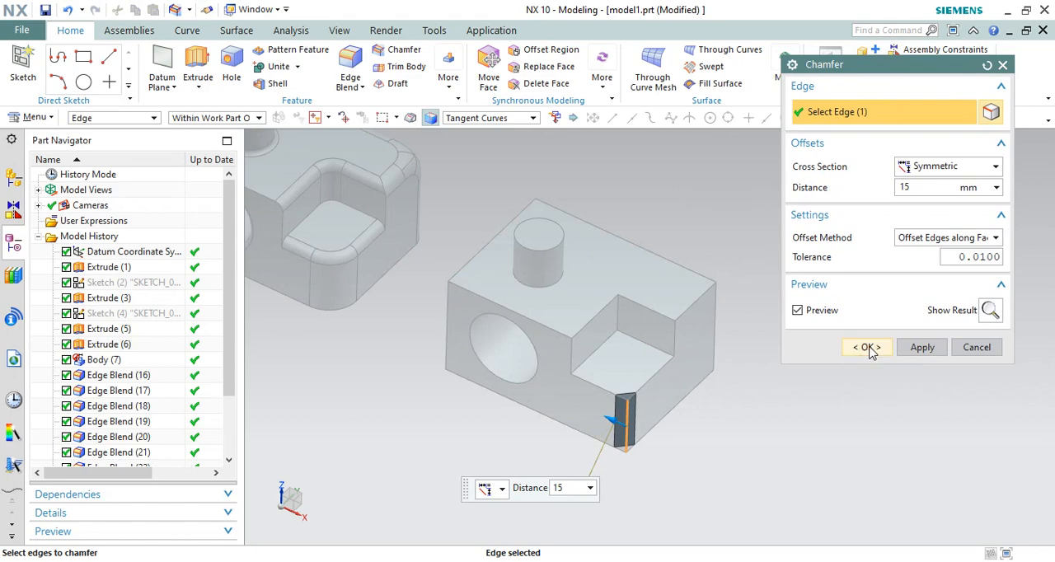
pyautogui.click(869, 347)
pyautogui.scroll(2, 630, 433)
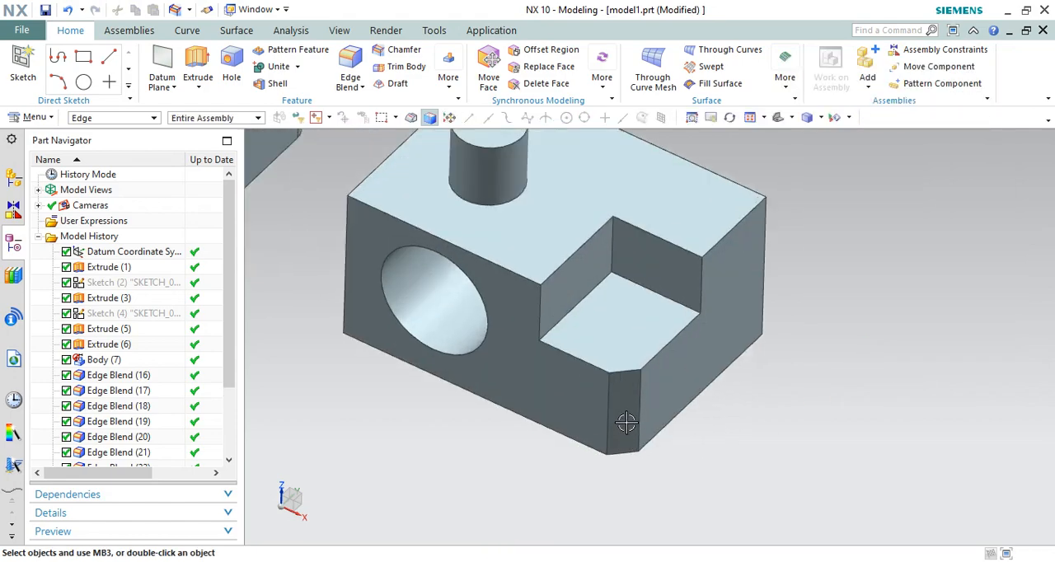
# Chamfer the other vertical corner edge on the same end face symmetrically by 15 mm
pyautogui.scroll(-1, 635, 434)
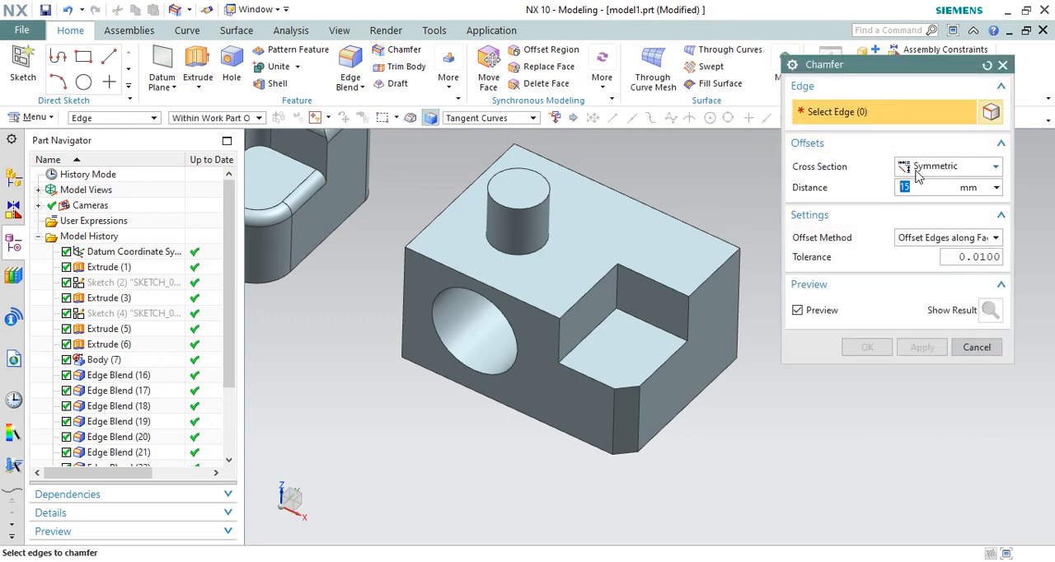
pyautogui.click(749, 275)
pyautogui.click(866, 347)
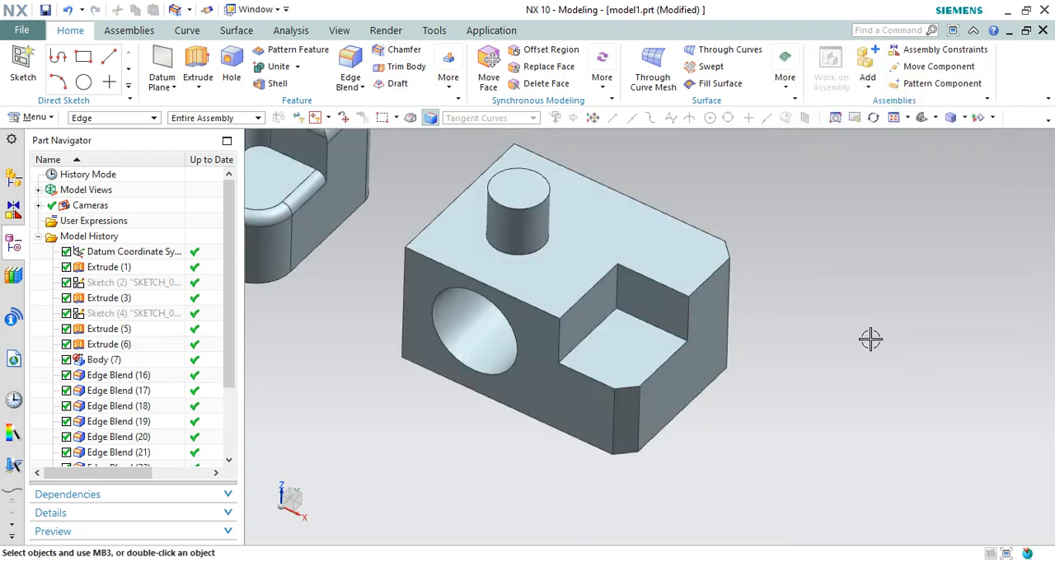
# Start an Asymmetric chamfer on the vertical corner edge beside the hole
pyautogui.moveTo(829, 294)
pyautogui.mouseDown(button='middle')
pyautogui.moveTo(808, 334)
pyautogui.moveTo(817, 254)
pyautogui.moveTo(801, 277)
pyautogui.moveTo(816, 297)
pyautogui.mouseUp(button='middle')
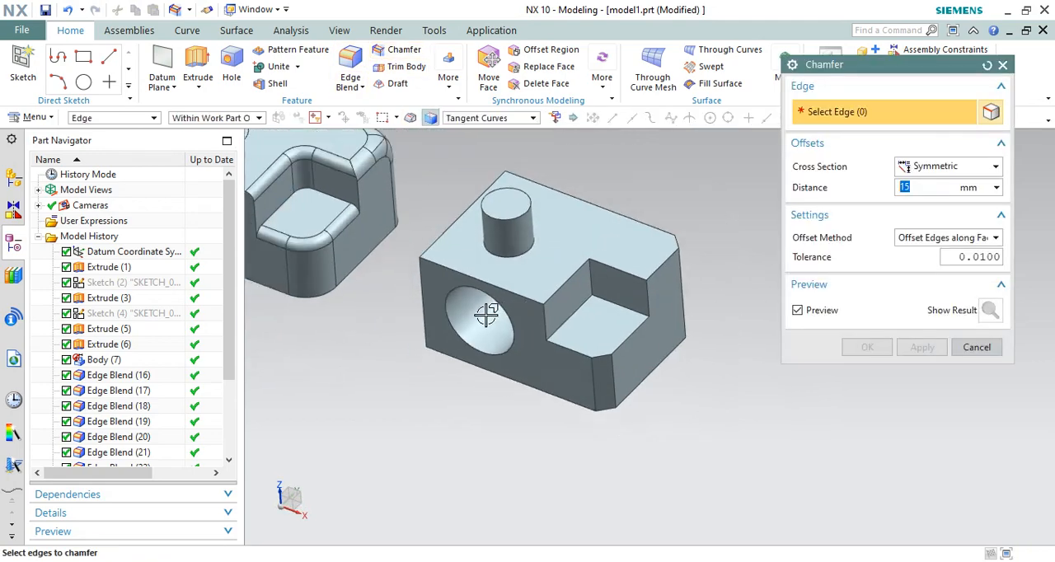
pyautogui.click(947, 168)
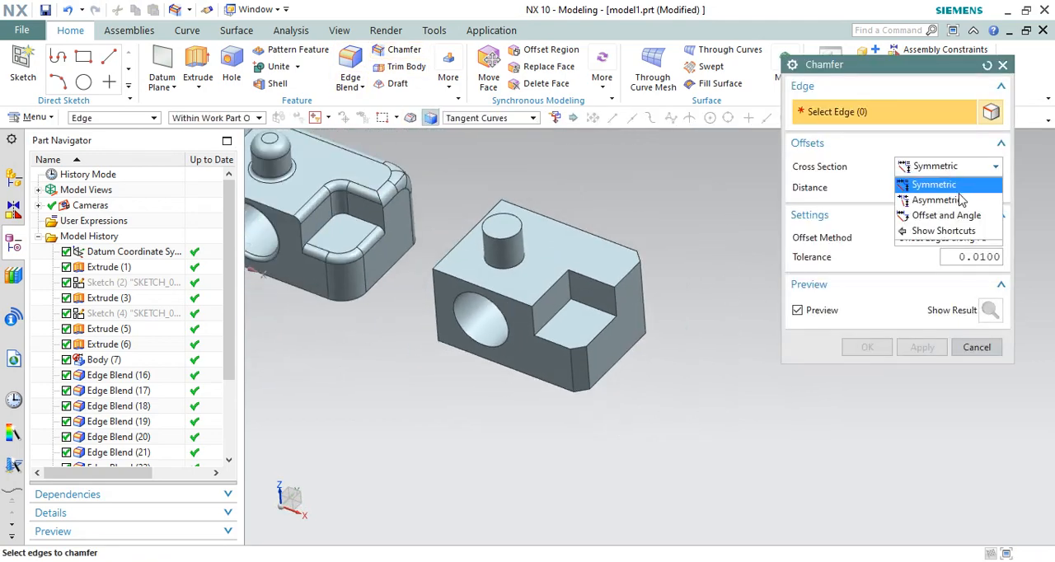
pyautogui.click(949, 201)
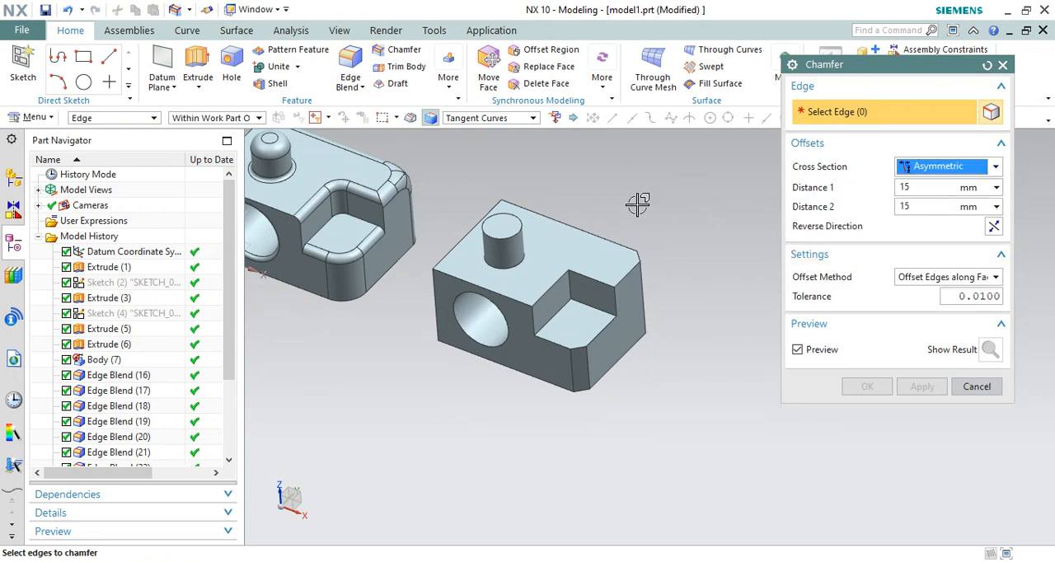
pyautogui.moveTo(637, 204); pyautogui.dragTo(652, 196, button='middle')
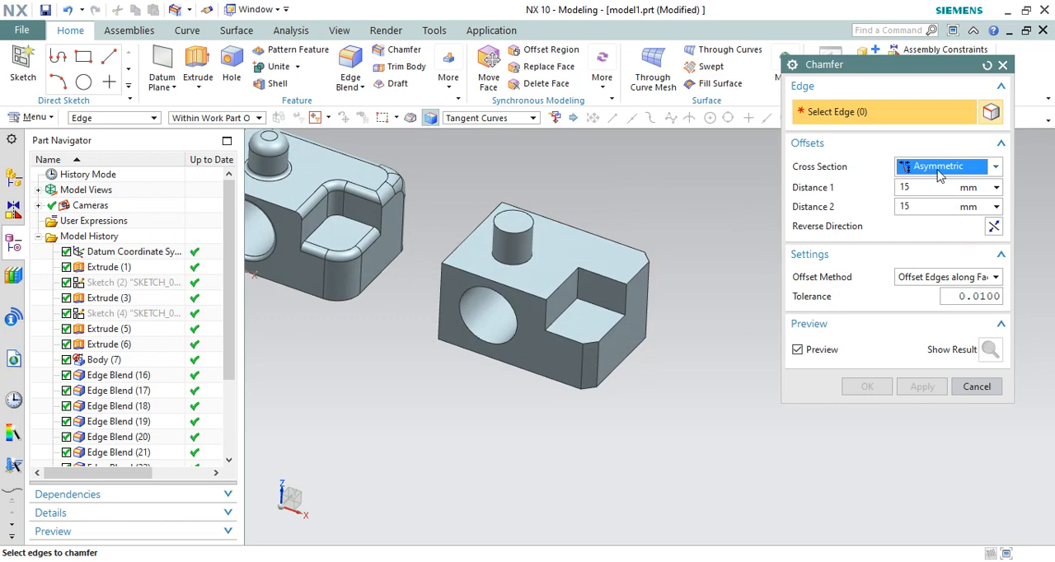
pyautogui.click(942, 168)
pyautogui.click(944, 169)
pyautogui.scroll(3, 499, 280)
pyautogui.click(430, 264)
pyautogui.scroll(2, 432, 284)
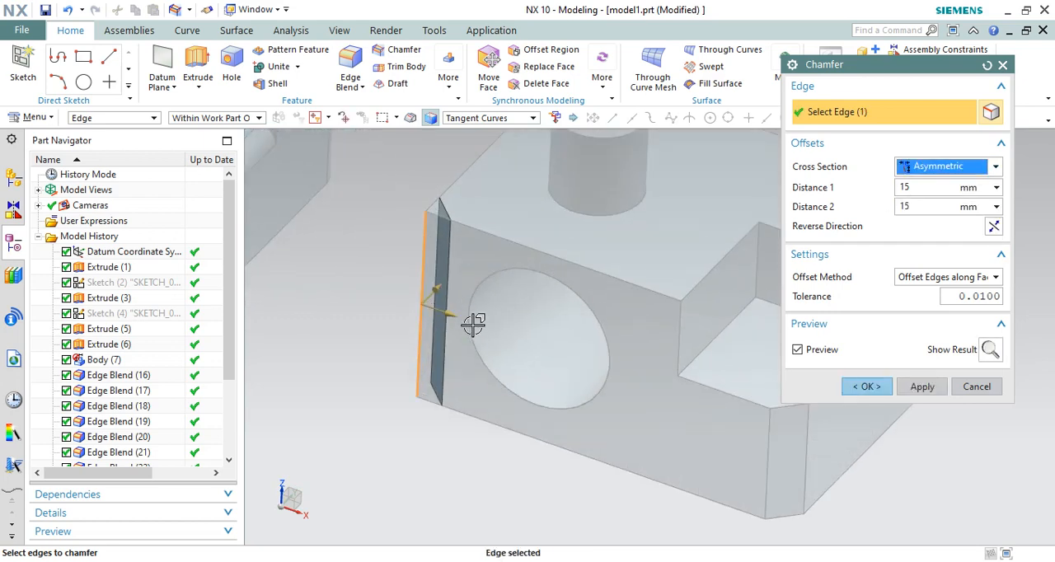
# Set the asymmetric chamfer's Distance 1 to 20 mm and Distance 2 to 5 mm
pyautogui.moveTo(462, 321); pyautogui.dragTo(461, 328)
pyautogui.write('20')
pyautogui.press('Return')
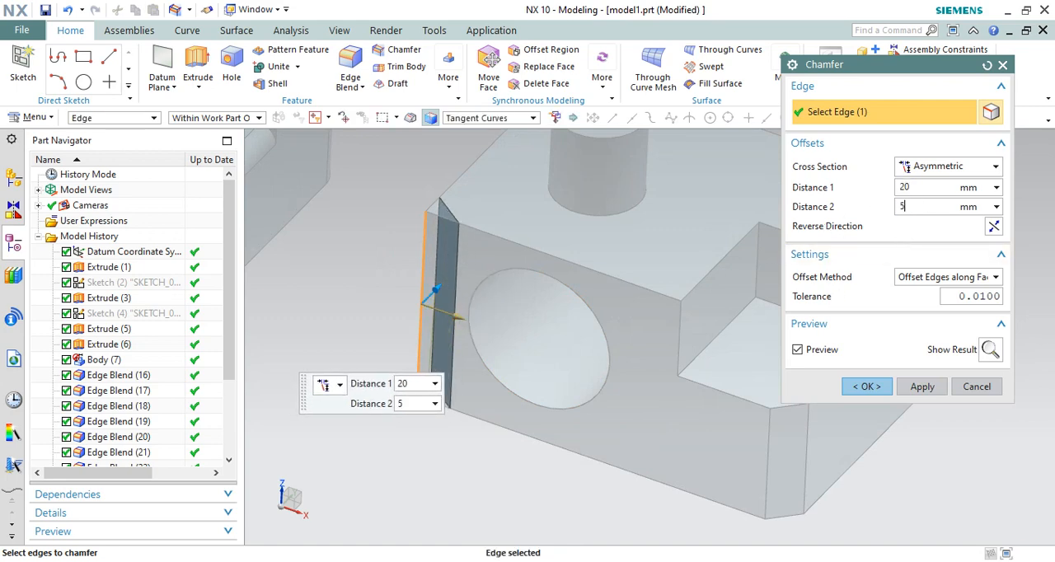
pyautogui.write('5')
pyautogui.press('Return')
# Check the two unequal chamfer offsets in a view from above and apply the chamfer
pyautogui.moveTo(478, 171); pyautogui.dragTo(466, 211, button='middle')
pyautogui.scroll(-4, 459, 211)
pyautogui.press('F8')
pyautogui.scroll(10, 508, 245)
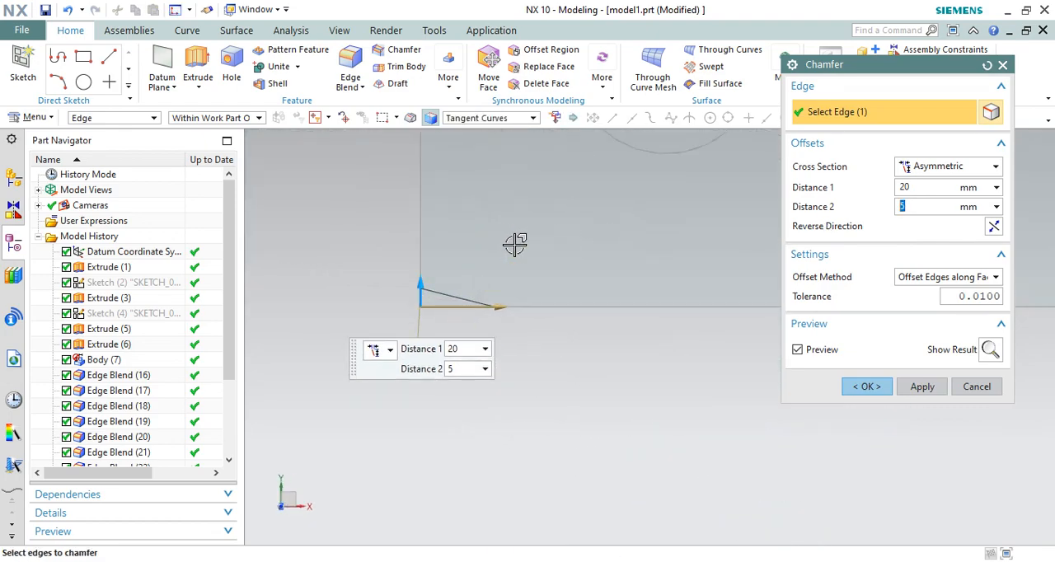
pyautogui.scroll(-7, 455, 387)
pyautogui.click(873, 389)
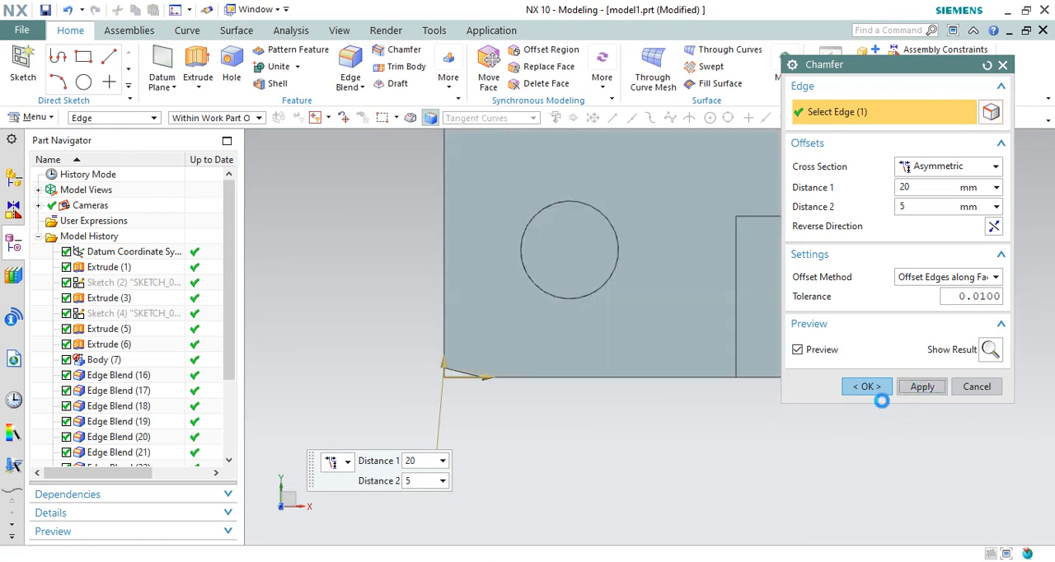
# Switch the chamfer's cross section to Offset and Angle
pyautogui.scroll(-3, 447, 424)
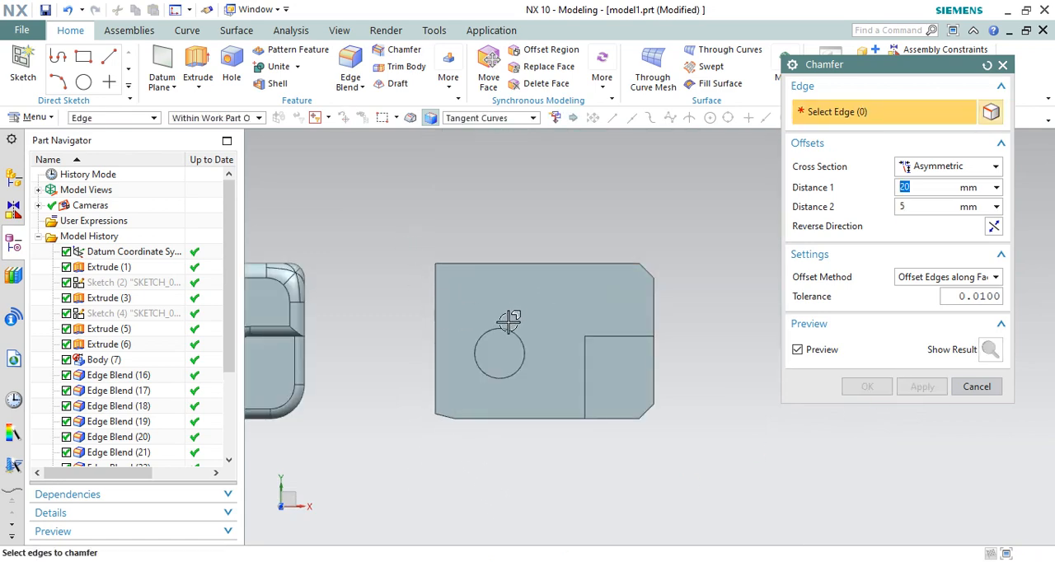
pyautogui.moveTo(509, 321); pyautogui.dragTo(525, 246, button='middle')
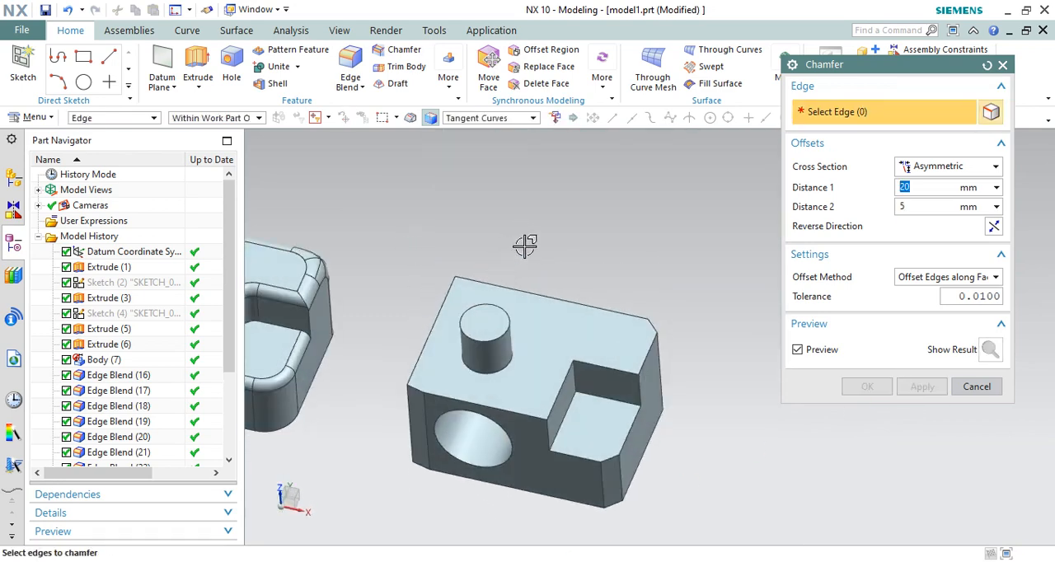
pyautogui.scroll(-2, 525, 245)
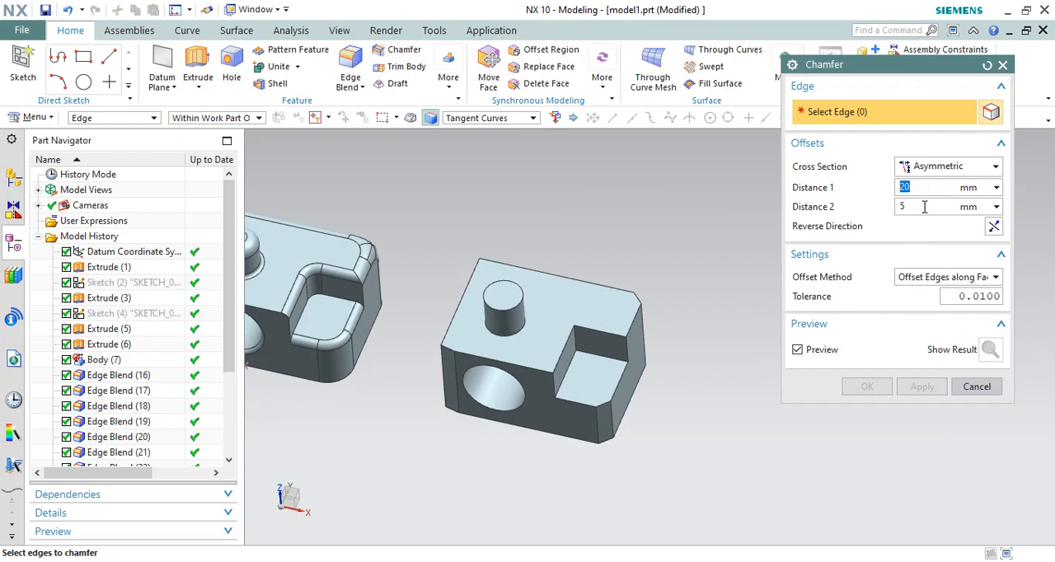
pyautogui.click(950, 170)
pyautogui.click(936, 183)
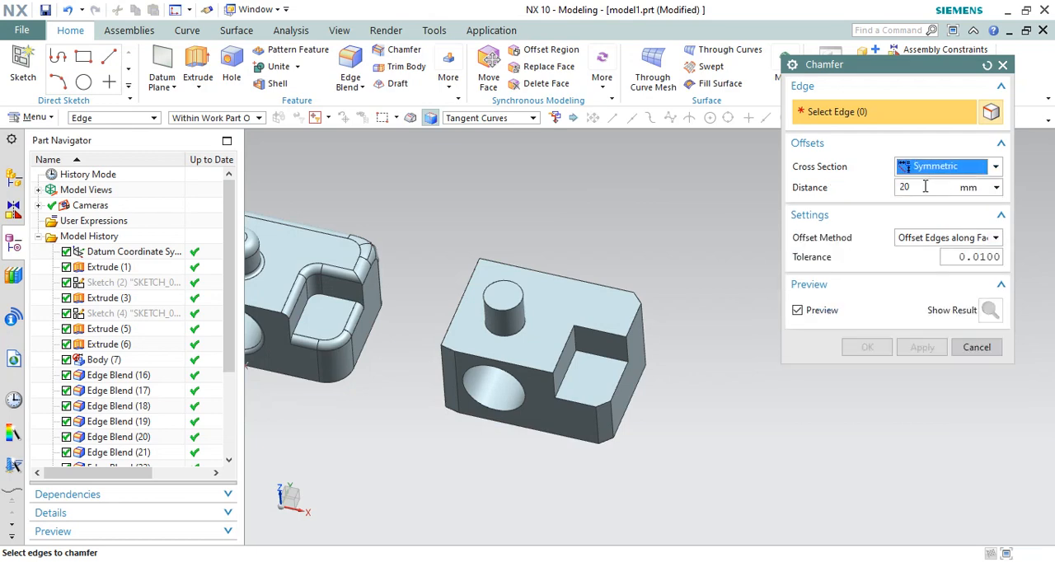
pyautogui.click(947, 169)
pyautogui.click(933, 185)
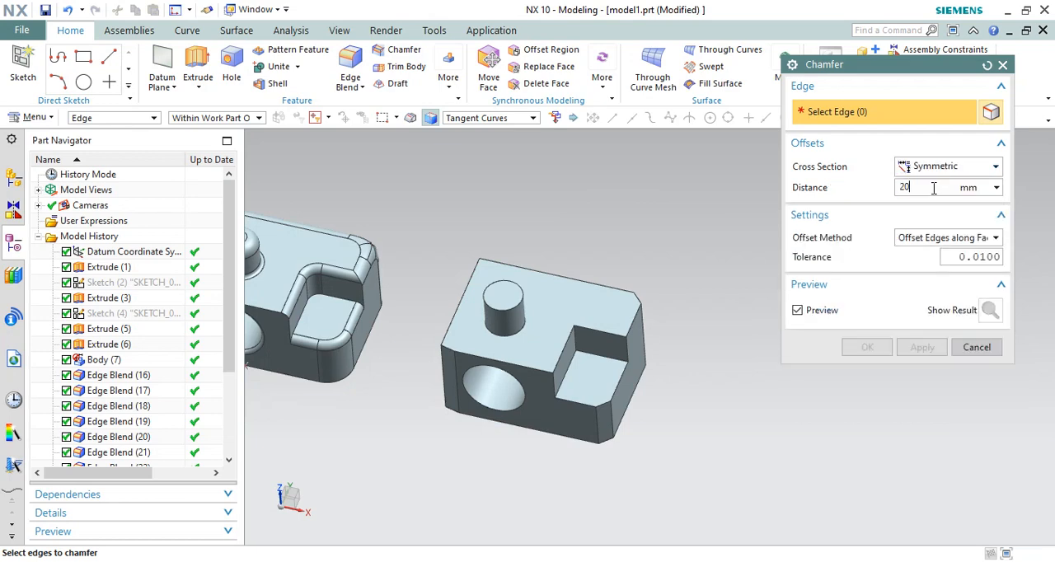
pyautogui.click(948, 169)
pyautogui.click(926, 218)
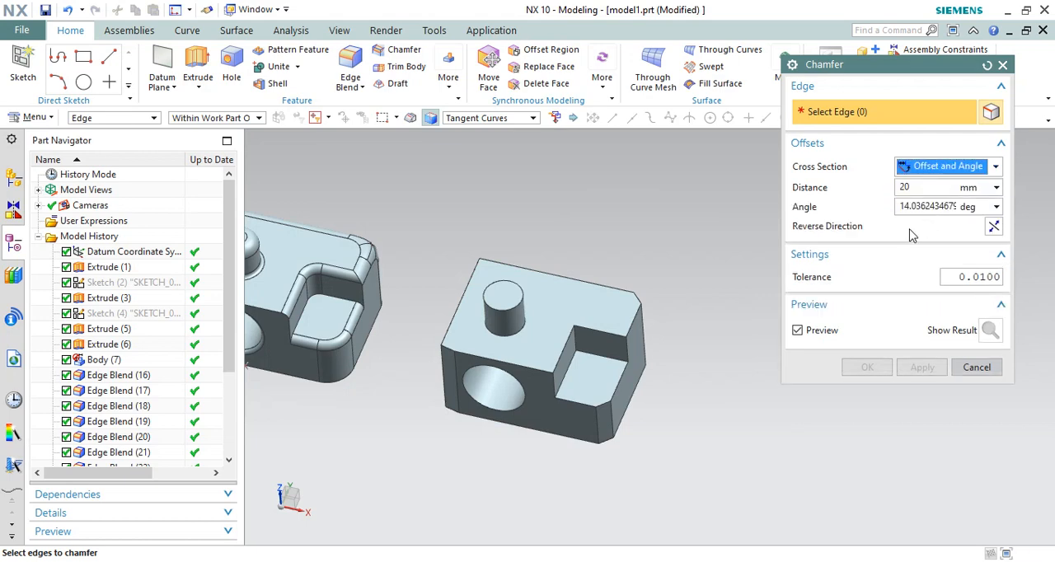
# Select the circular top edge of the cylindrical boss for the chamfer and check its preview from the front
pyautogui.moveTo(661, 259)
pyautogui.mouseDown(button='middle')
pyautogui.moveTo(666, 249)
pyautogui.moveTo(656, 260)
pyautogui.mouseUp(button='middle')
pyautogui.scroll(6, 513, 294)
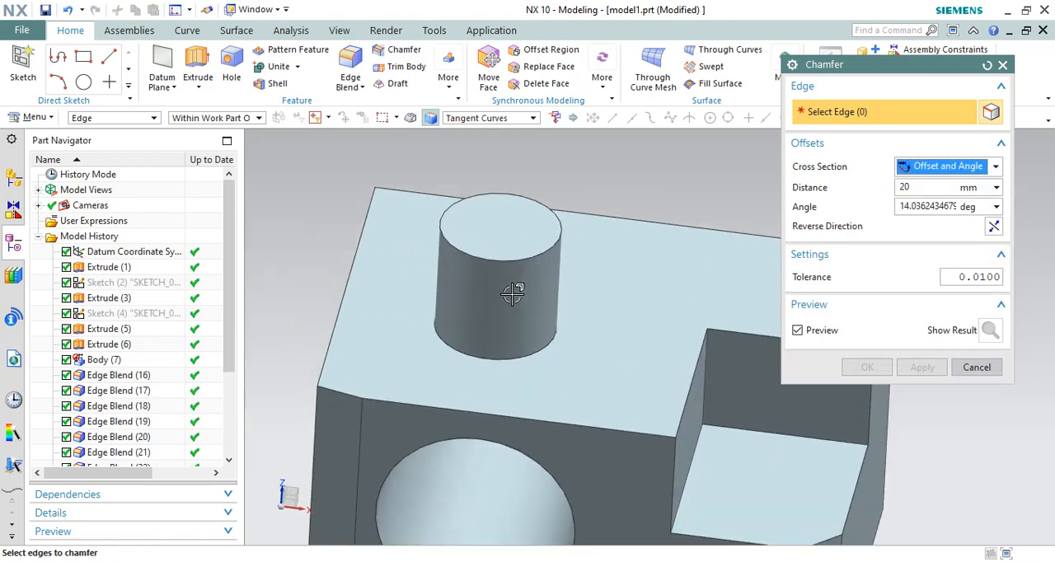
pyautogui.click(575, 237)
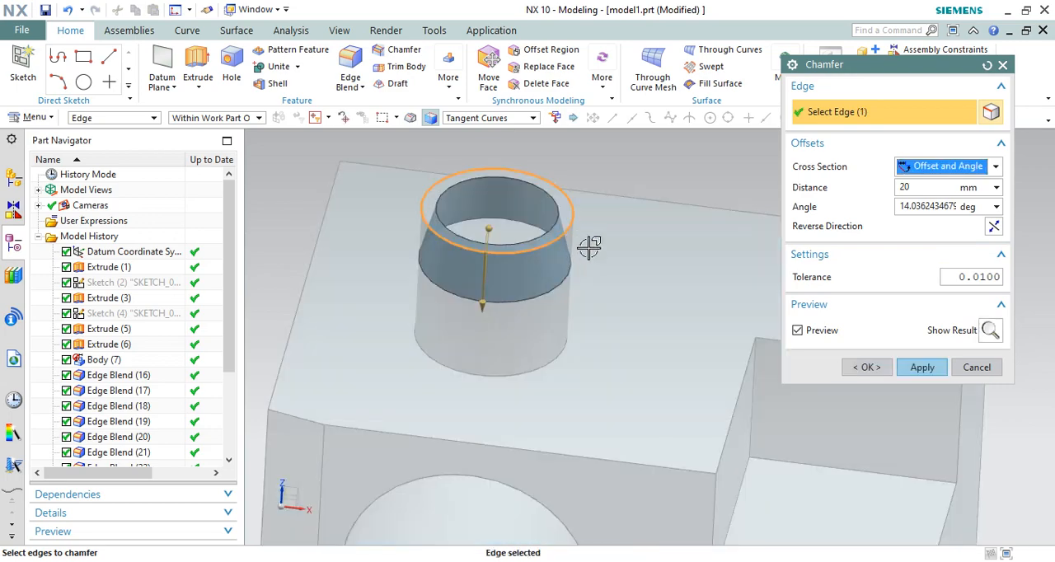
pyautogui.scroll(-2, 534, 256)
pyautogui.scroll(2, 530, 280)
pyautogui.scroll(-4, 527, 248)
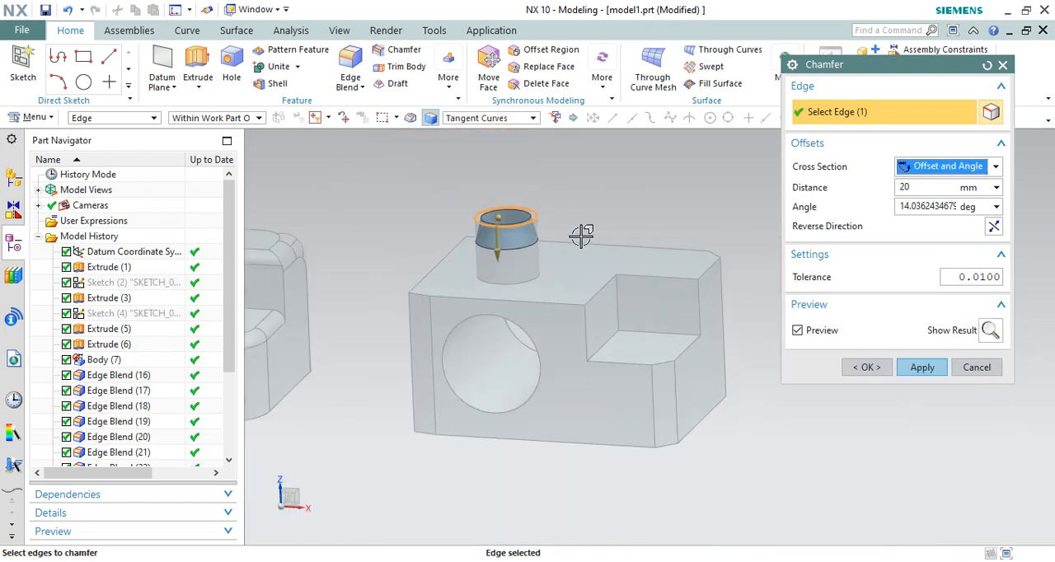
pyautogui.press('F8')
pyautogui.scroll(5, 570, 178)
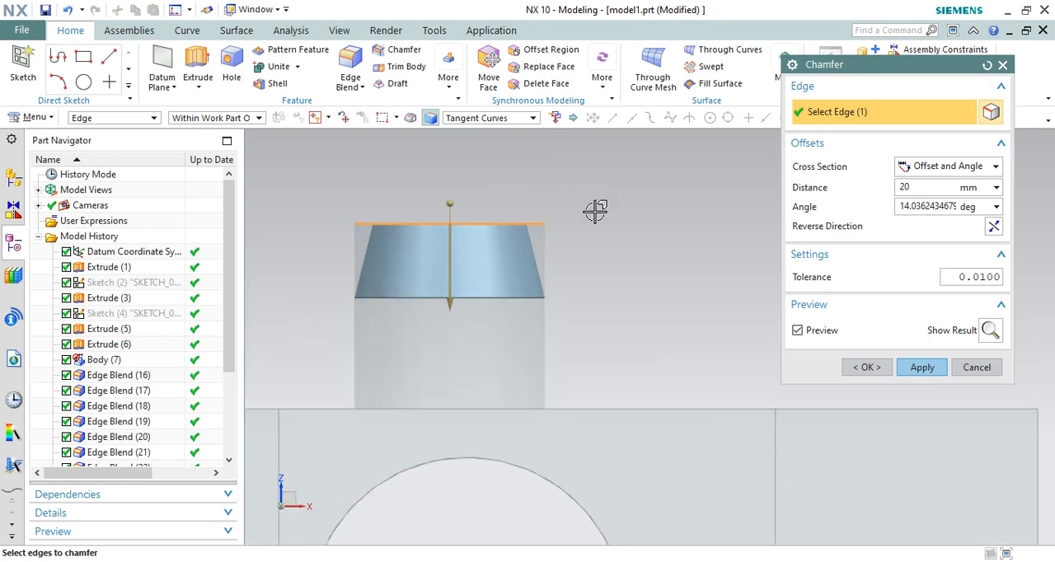
pyautogui.scroll(-2, 595, 211)
pyautogui.scroll(2, 499, 228)
# Set the boss chamfer's angle to 15 degrees and its distance to 25 mm
pyautogui.click(924, 202)
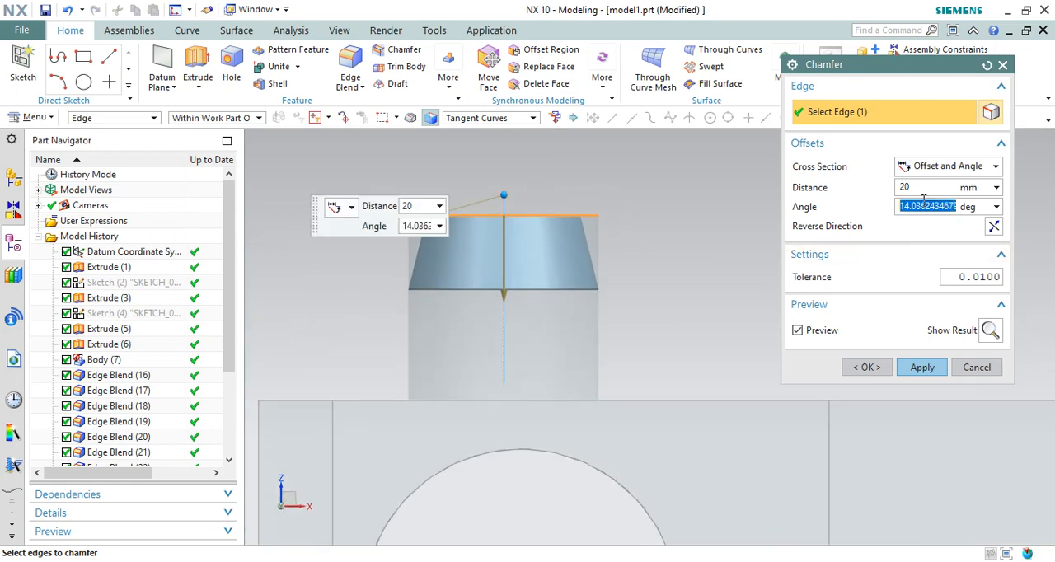
pyautogui.write('15')
pyautogui.press('Return')
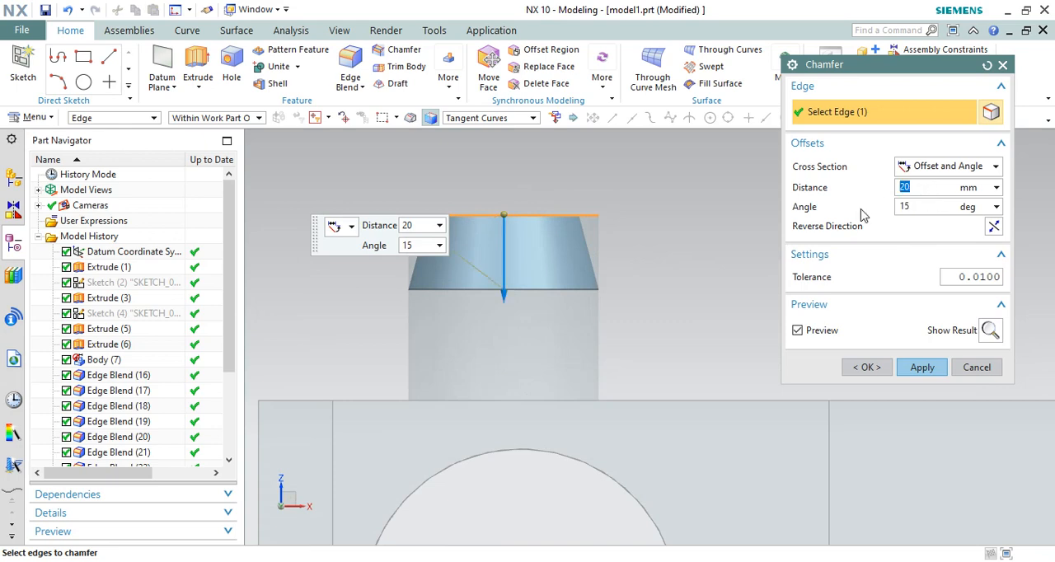
pyautogui.press('Return')
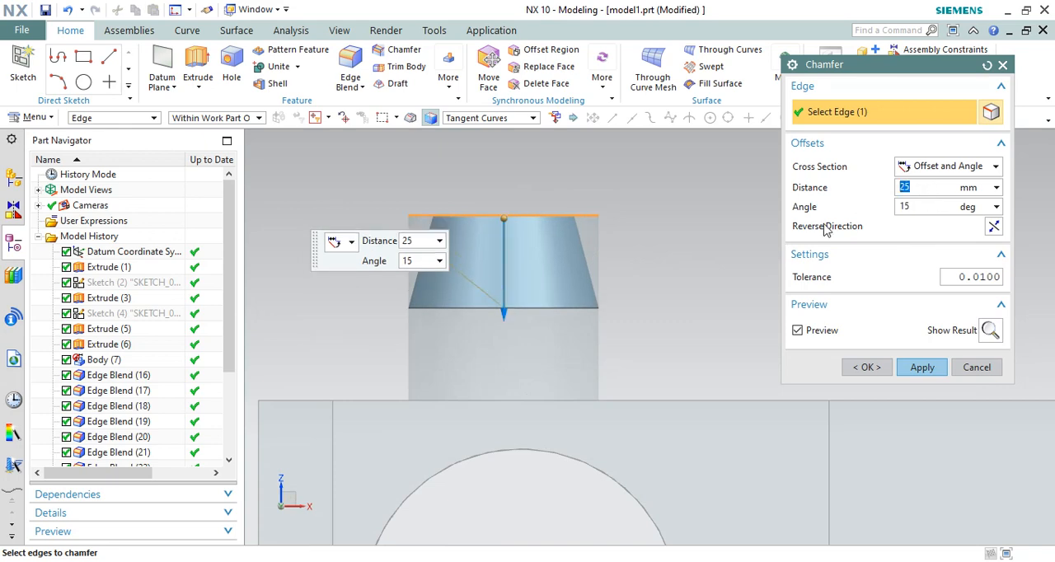
# Try other distances on the boss chamfer, reset the distance to 25 mm and apply the chamfer
pyautogui.moveTo(505, 319); pyautogui.dragTo(483, 337)
pyautogui.moveTo(483, 338); pyautogui.dragTo(499, 322)
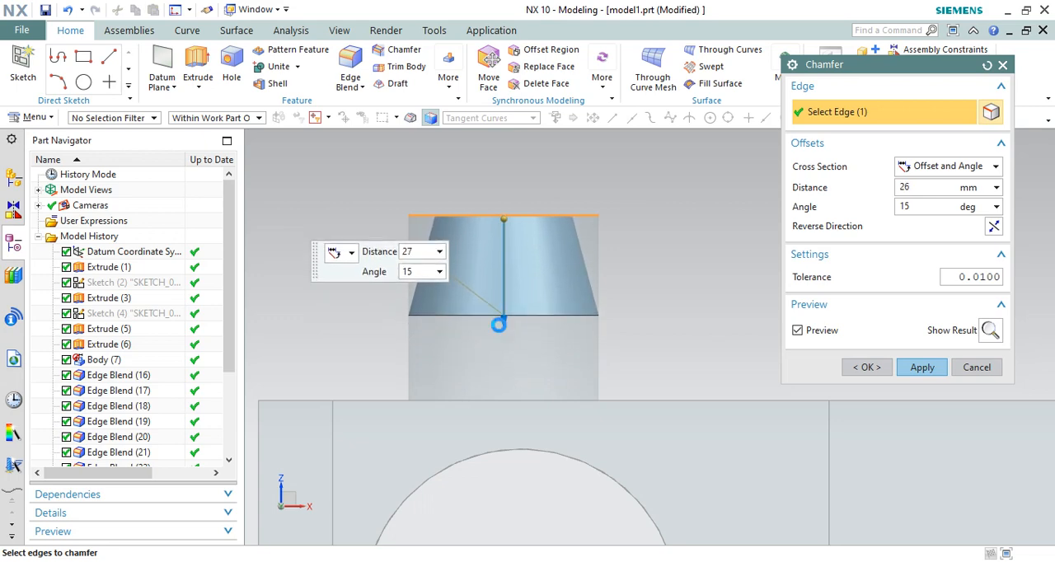
pyautogui.write('25')
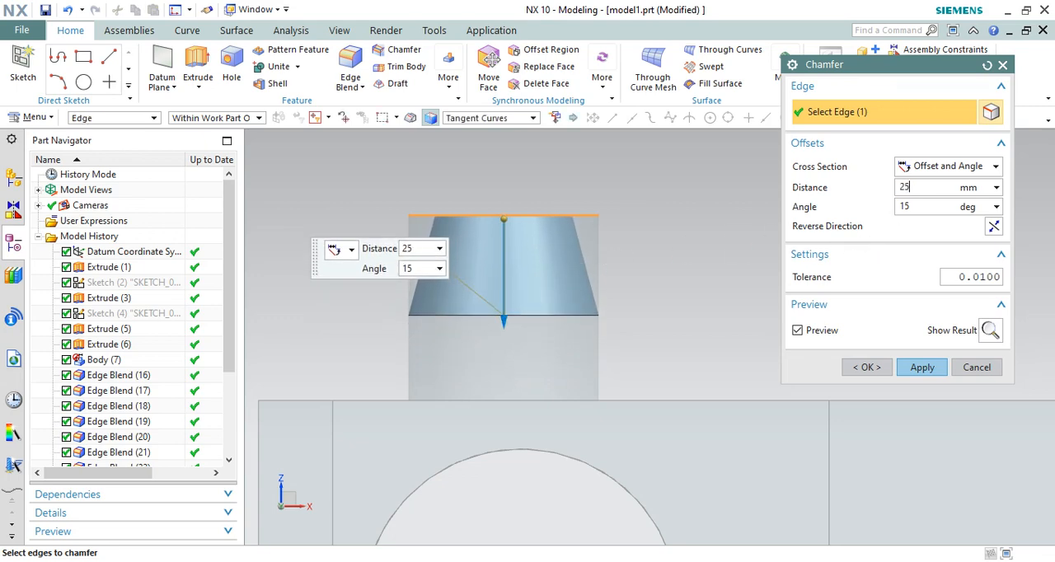
pyautogui.press('Return')
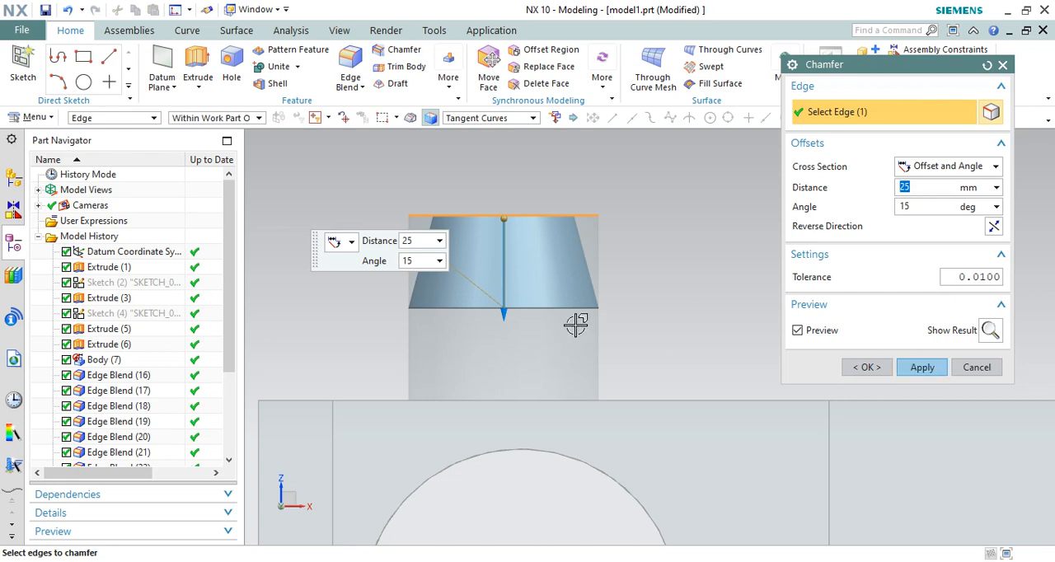
pyautogui.moveTo(614, 293); pyautogui.dragTo(513, 303, button='middle')
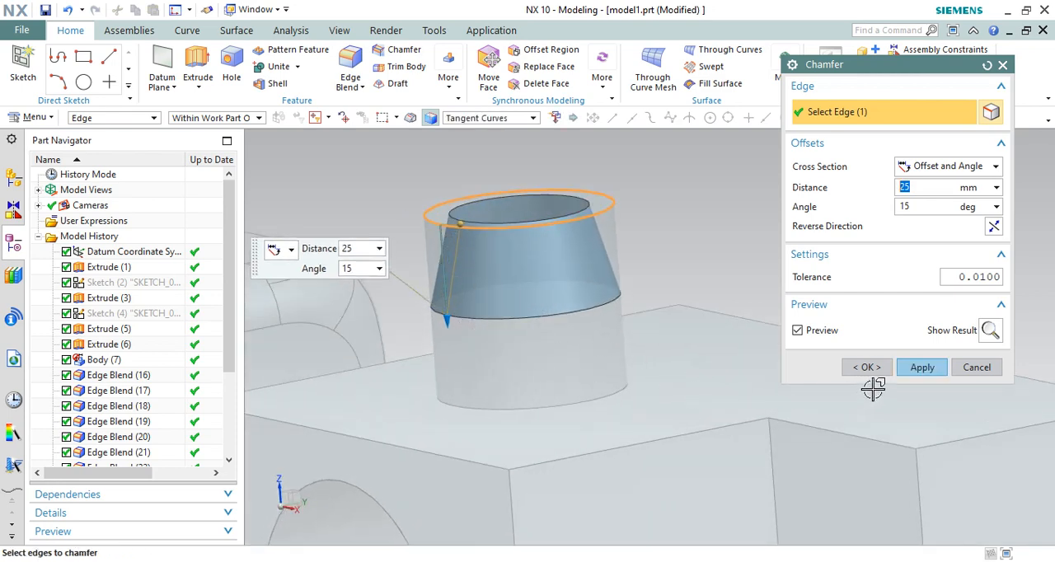
pyautogui.click(922, 368)
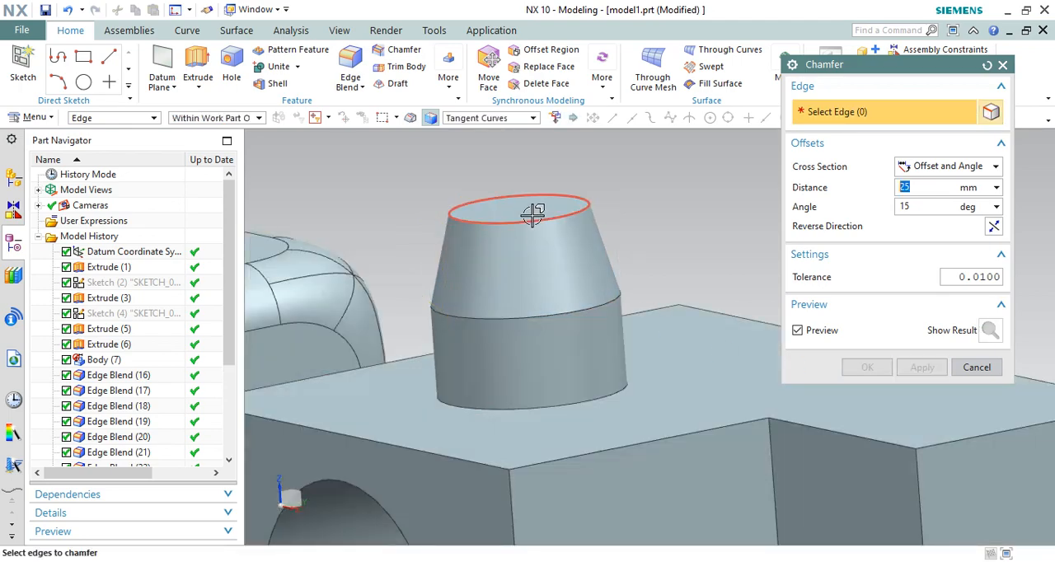
# Chamfer the short top edge of the end face beside the corner pocket with a 25 mm offset and 15 degree angle
pyautogui.moveTo(546, 209); pyautogui.dragTo(624, 215, button='middle')
pyautogui.scroll(3, 735, 319)
pyautogui.click(670, 282)
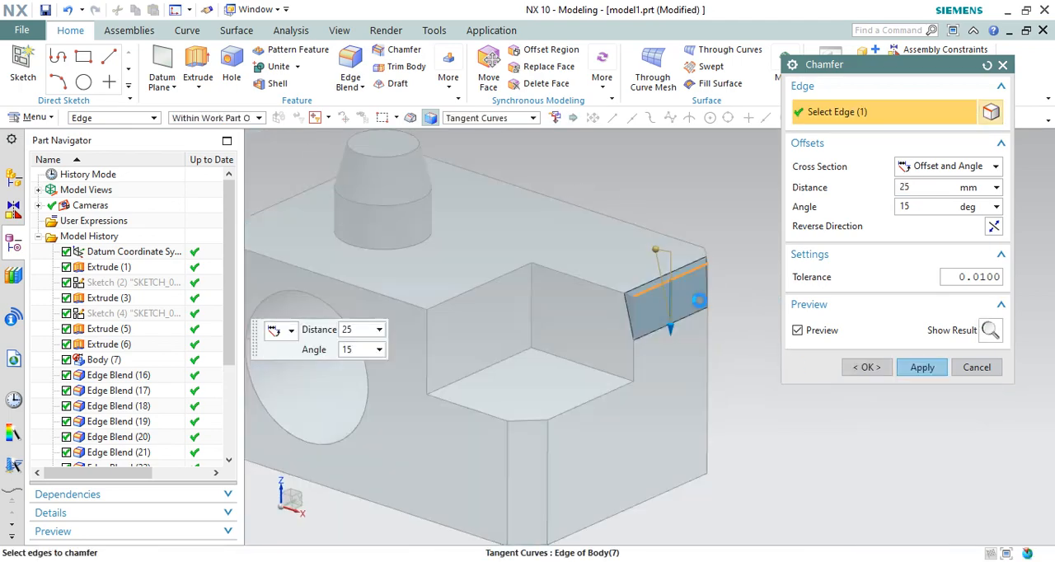
pyautogui.click(903, 366)
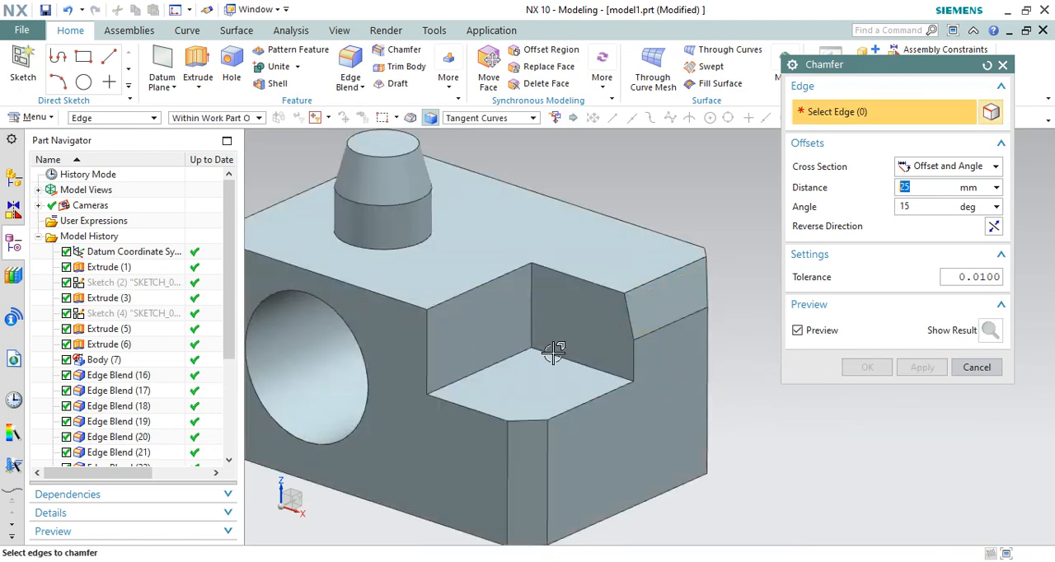
# Chamfer the two upper edges of the corner pocket with a 25 mm offset and 15 degree angle in the reversed direction
pyautogui.click(482, 289)
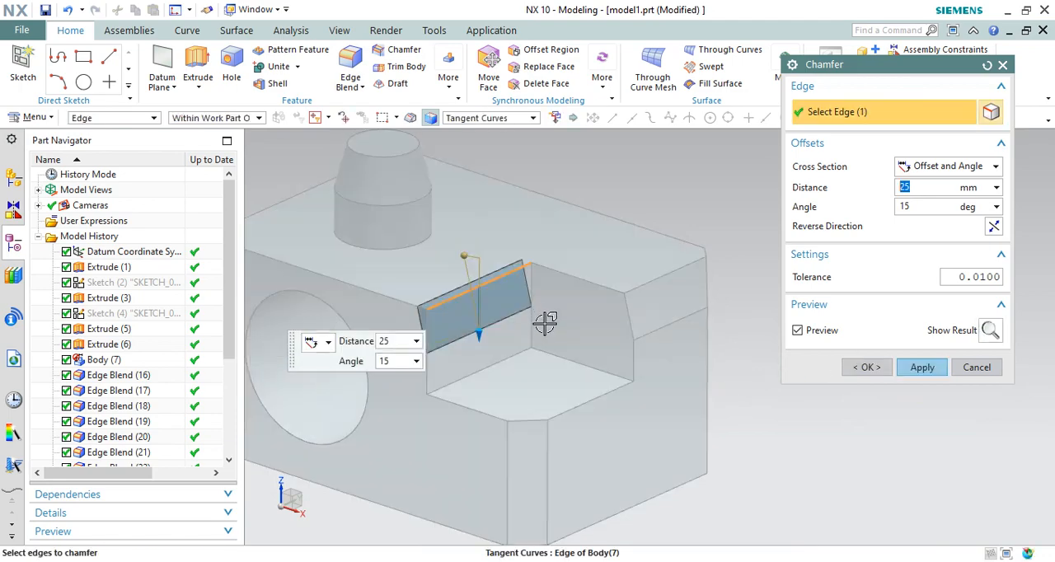
pyautogui.click(993, 227)
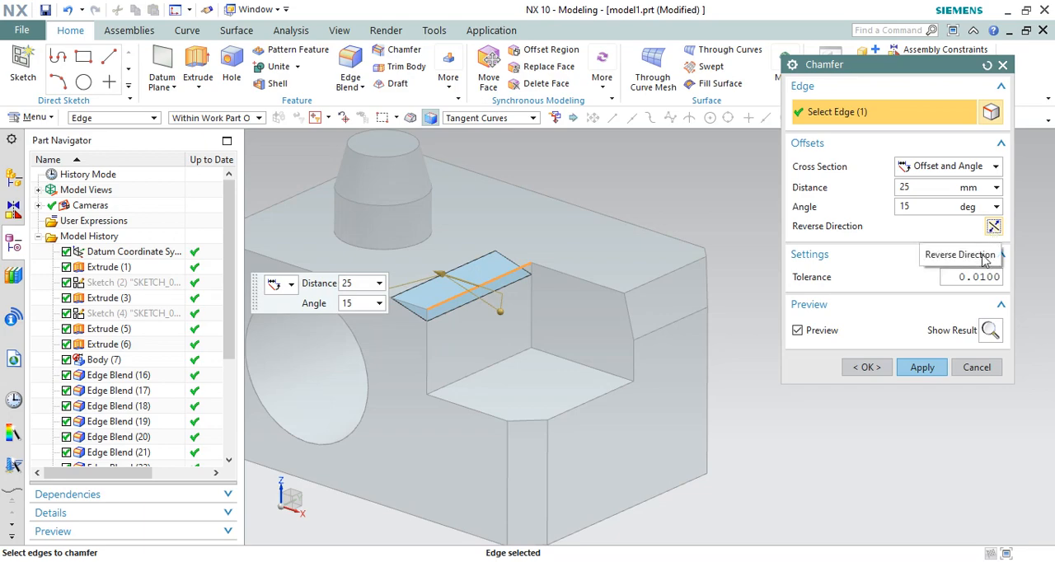
pyautogui.click(590, 283)
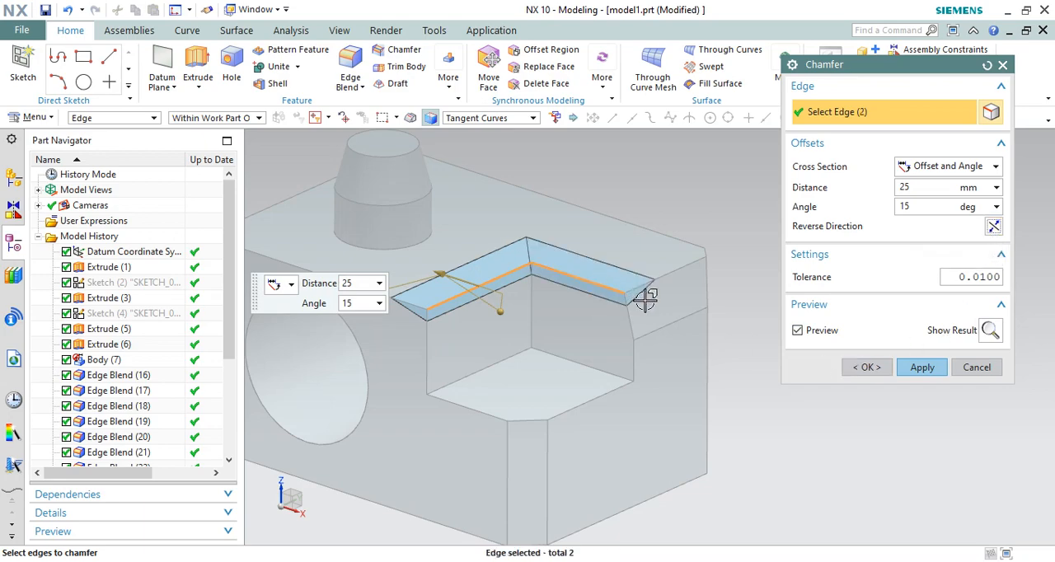
pyautogui.click(865, 367)
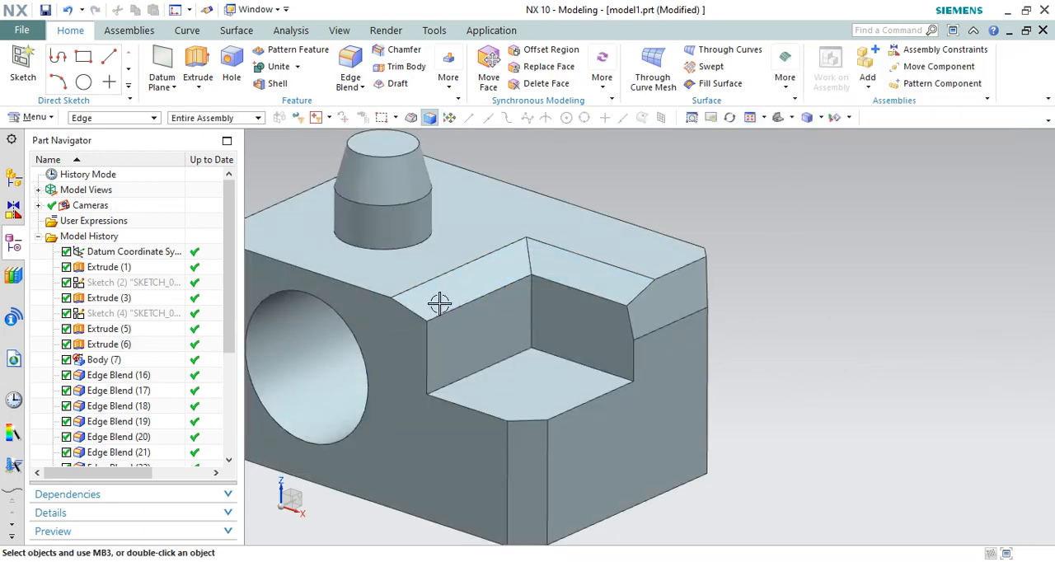
# Examine the chamfered block beside the edge-blended block and compare their treated edges
pyautogui.moveTo(587, 299)
pyautogui.mouseDown(button='middle')
pyautogui.moveTo(643, 206)
pyautogui.moveTo(635, 265)
pyautogui.moveTo(604, 302)
pyautogui.mouseUp(button='middle')
pyautogui.scroll(-4, 733, 321)
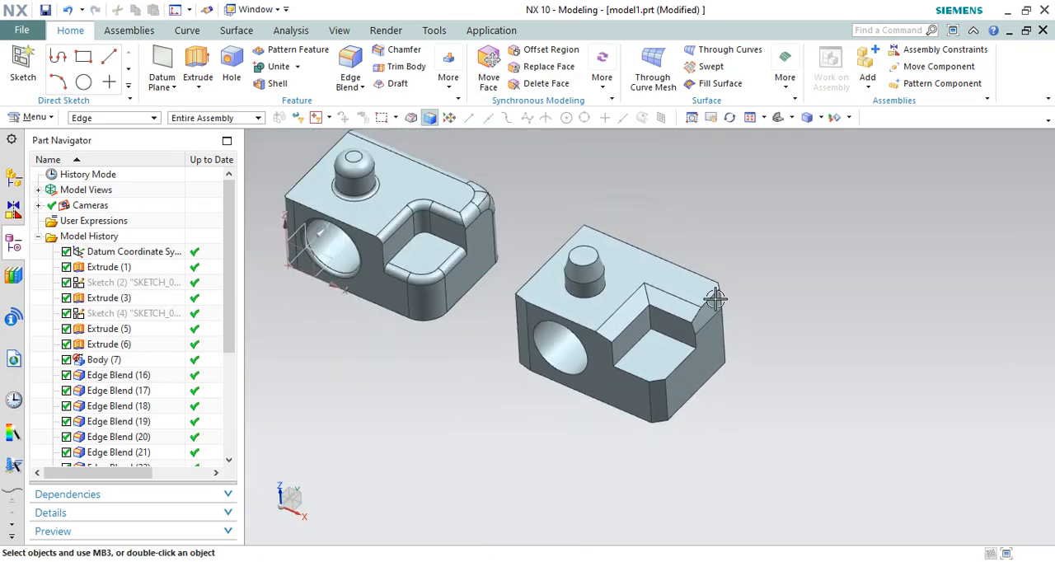
pyautogui.scroll(-3, 725, 309)
pyautogui.scroll(2, 583, 242)
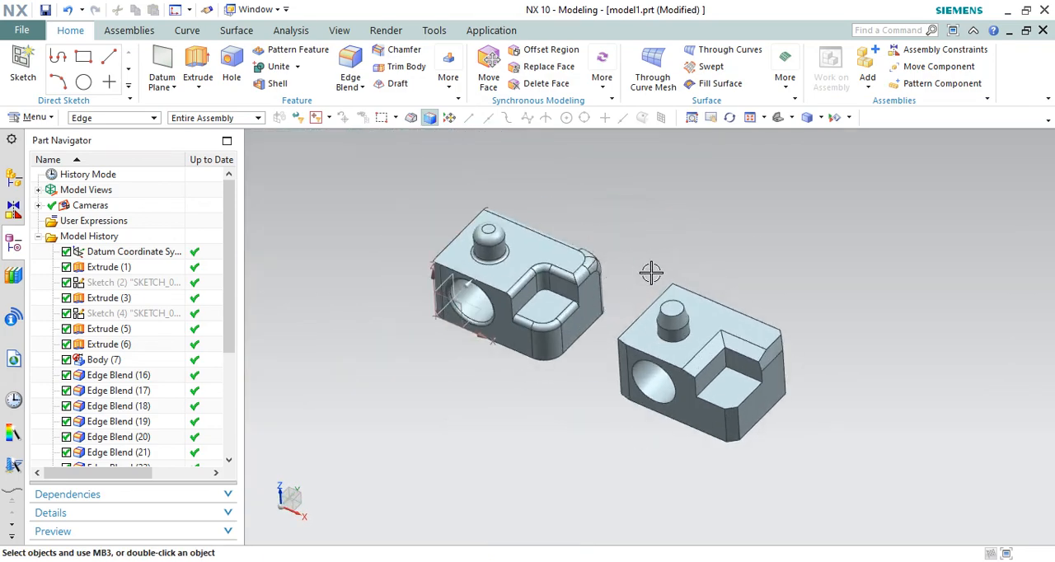
pyautogui.moveTo(651, 272)
pyautogui.mouseDown(button='middle')
pyautogui.moveTo(664, 263)
pyautogui.moveTo(668, 282)
pyautogui.mouseUp(button='middle')
pyautogui.scroll(1, 682, 268)
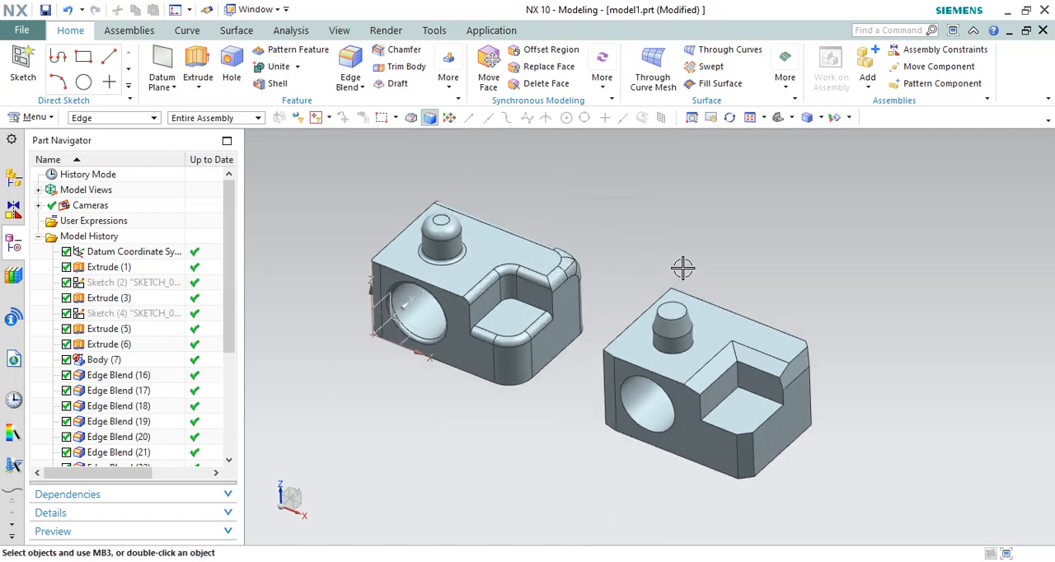
pyautogui.scroll(2, 608, 284)
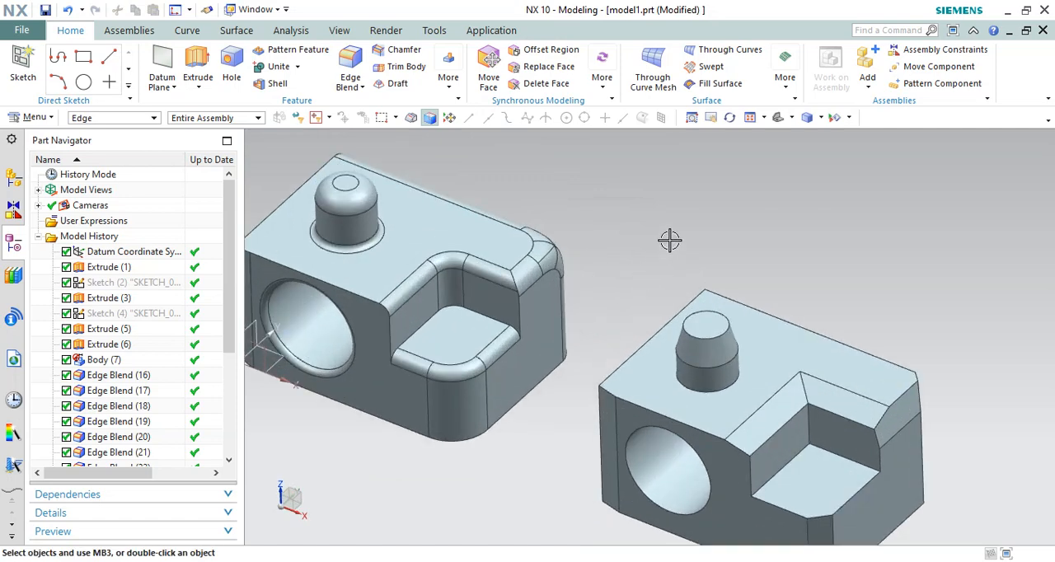
pyautogui.scroll(-2, 669, 240)
pyautogui.scroll(1, 617, 232)
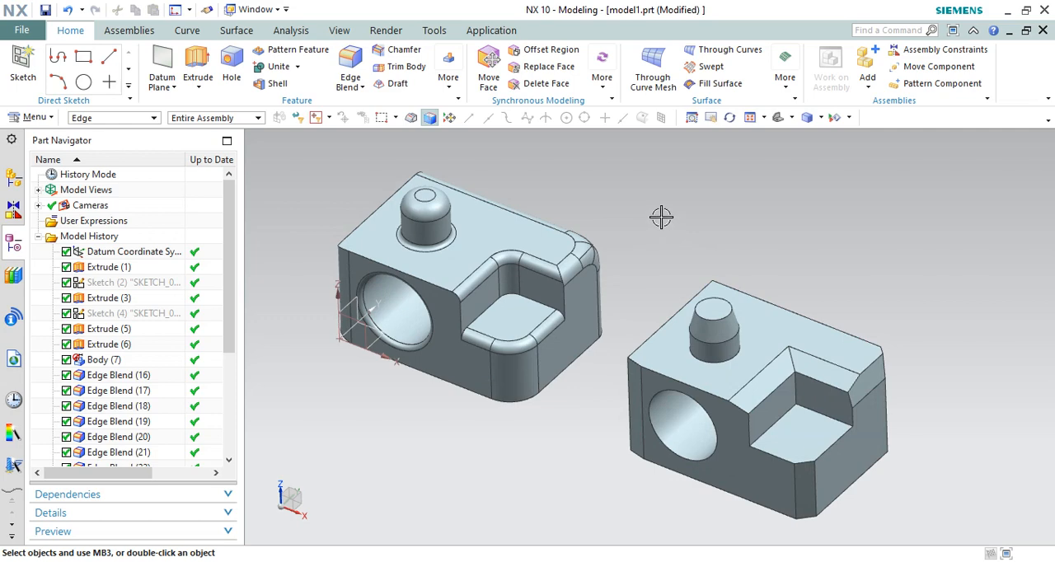